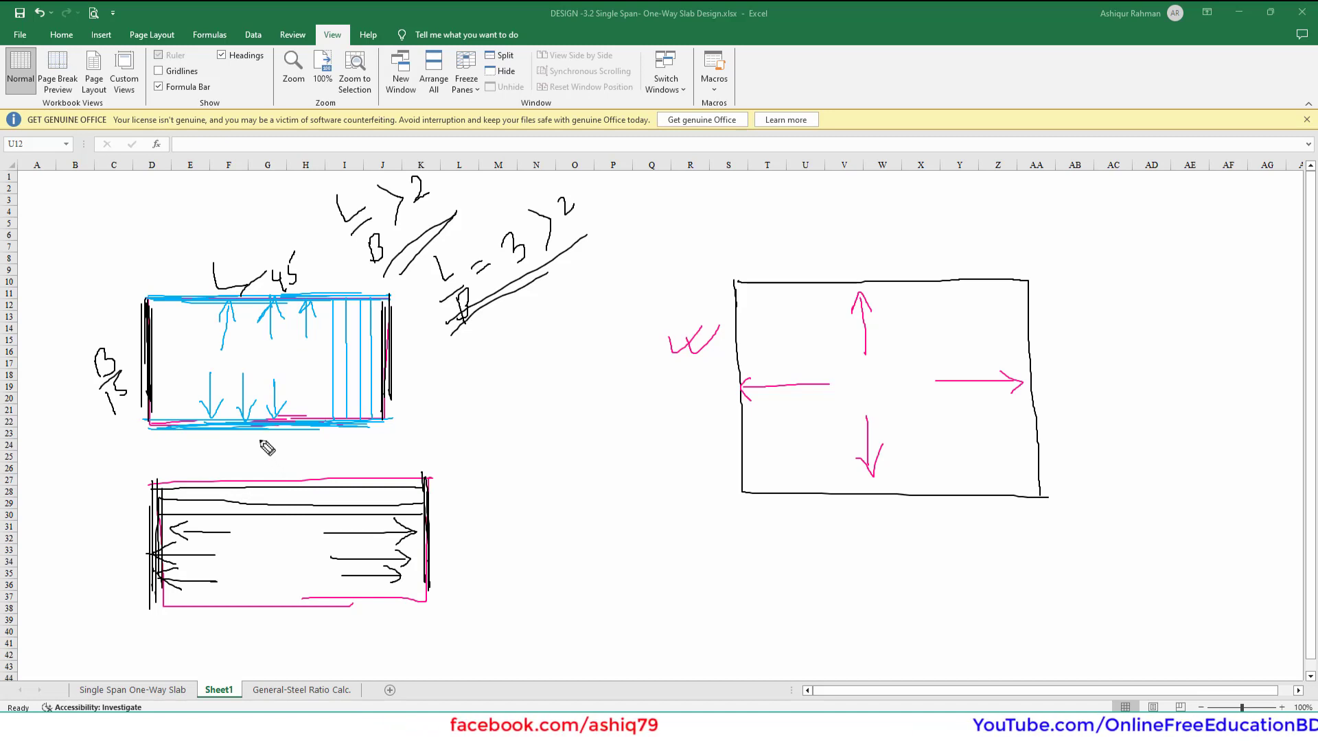
Circle the upper one-way slab sketch on Sheet1 twice with the pen and clear all the drawn markup
mouse_move(124, 259)
mouse_down()
mouse_move(95, 346)
mouse_move(234, 456)
mouse_move(457, 374)
mouse_move(254, 260)
mouse_move(147, 263)
mouse_move(104, 283)
mouse_up()
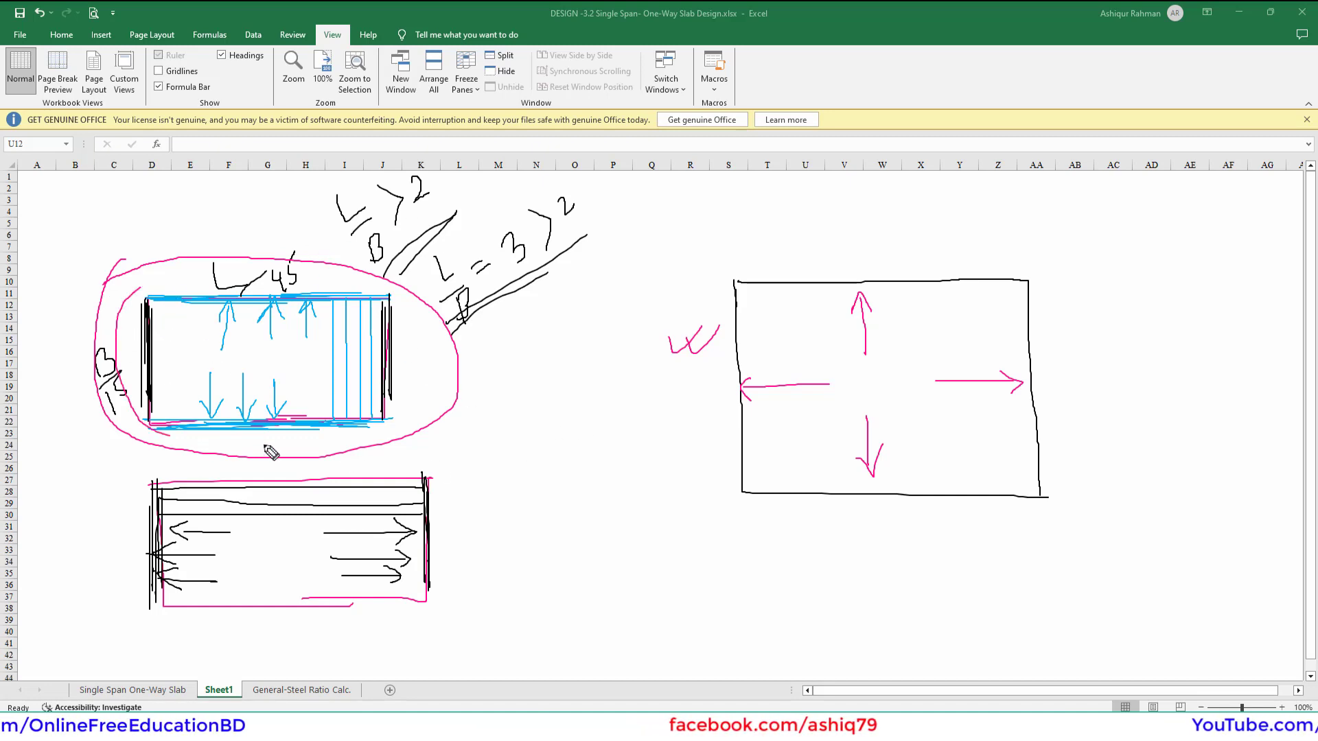
drag(402, 316, 140, 288)
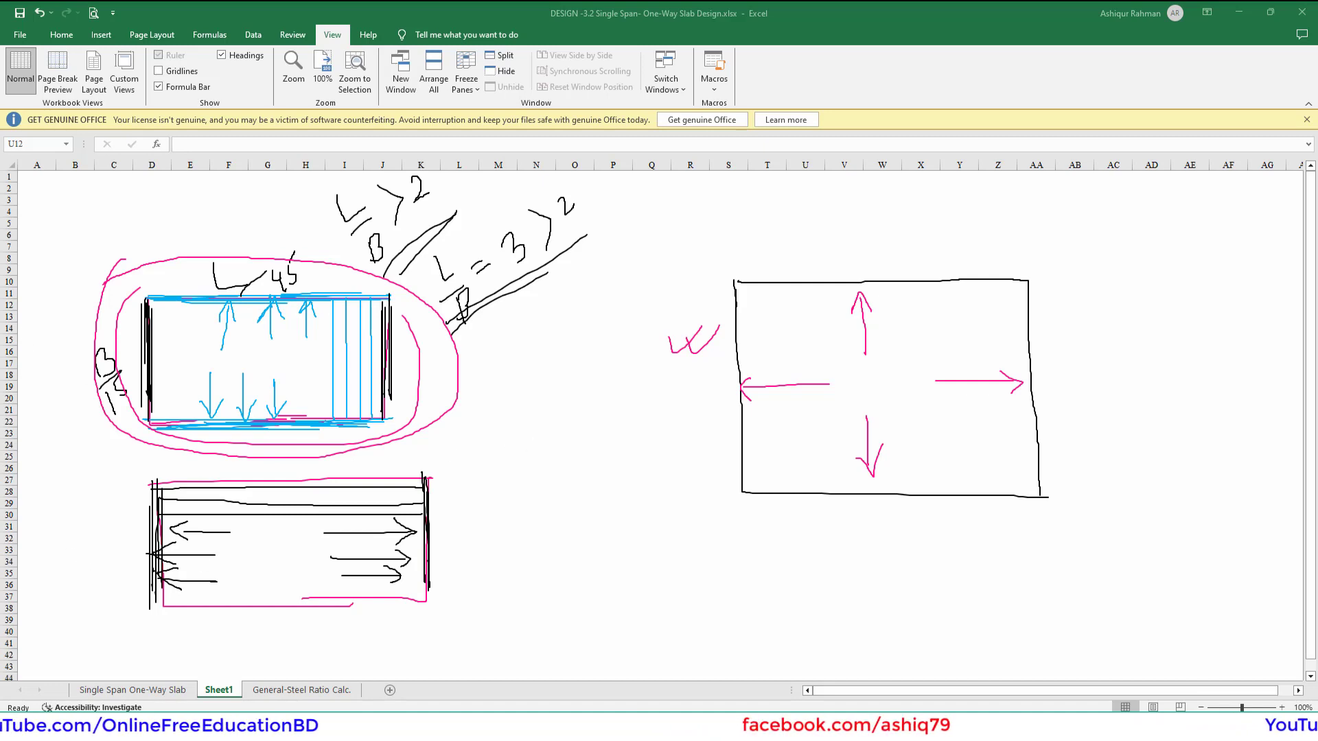
key(Escape)
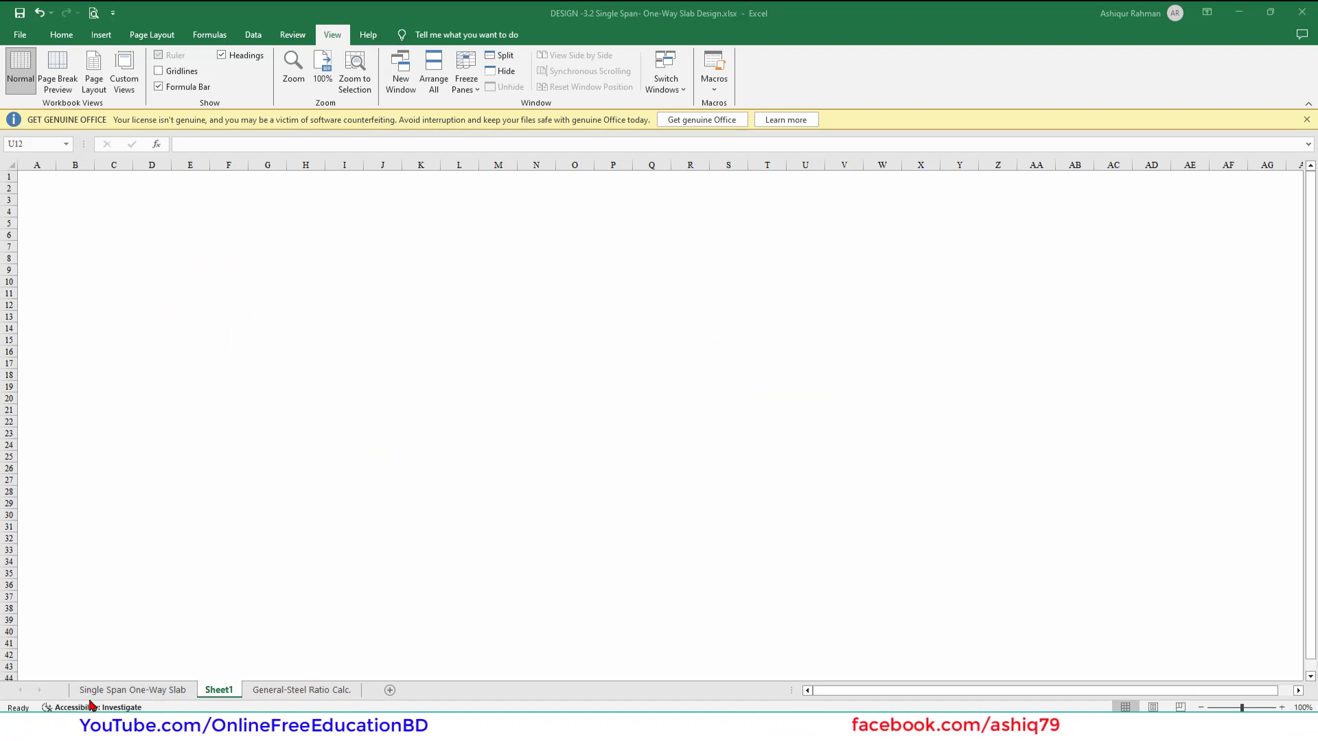
Open the Single Span One-Way Slab sheet and temporarily mark the diagram's two side beams and the Simply Supported slab type in pen
click(127, 690)
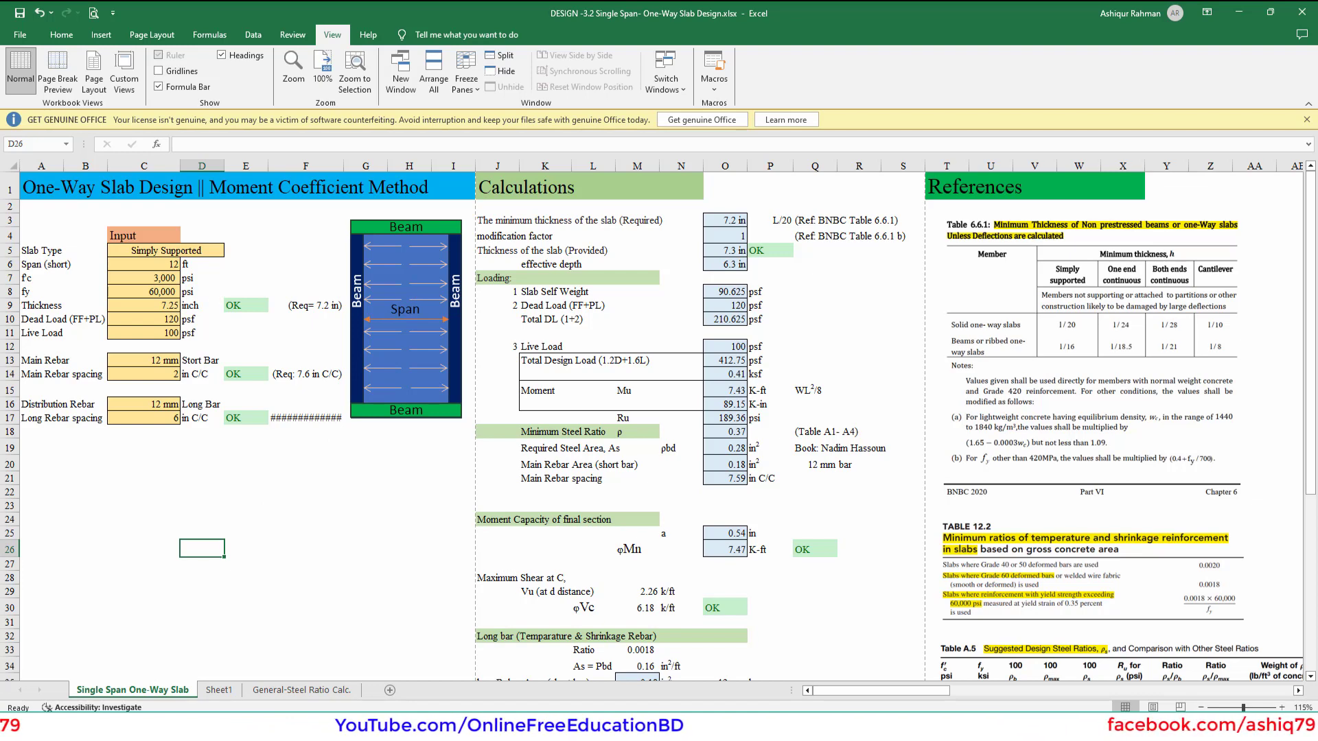
mouse_move(334, 320)
mouse_down()
mouse_move(392, 305)
mouse_move(501, 324)
mouse_up()
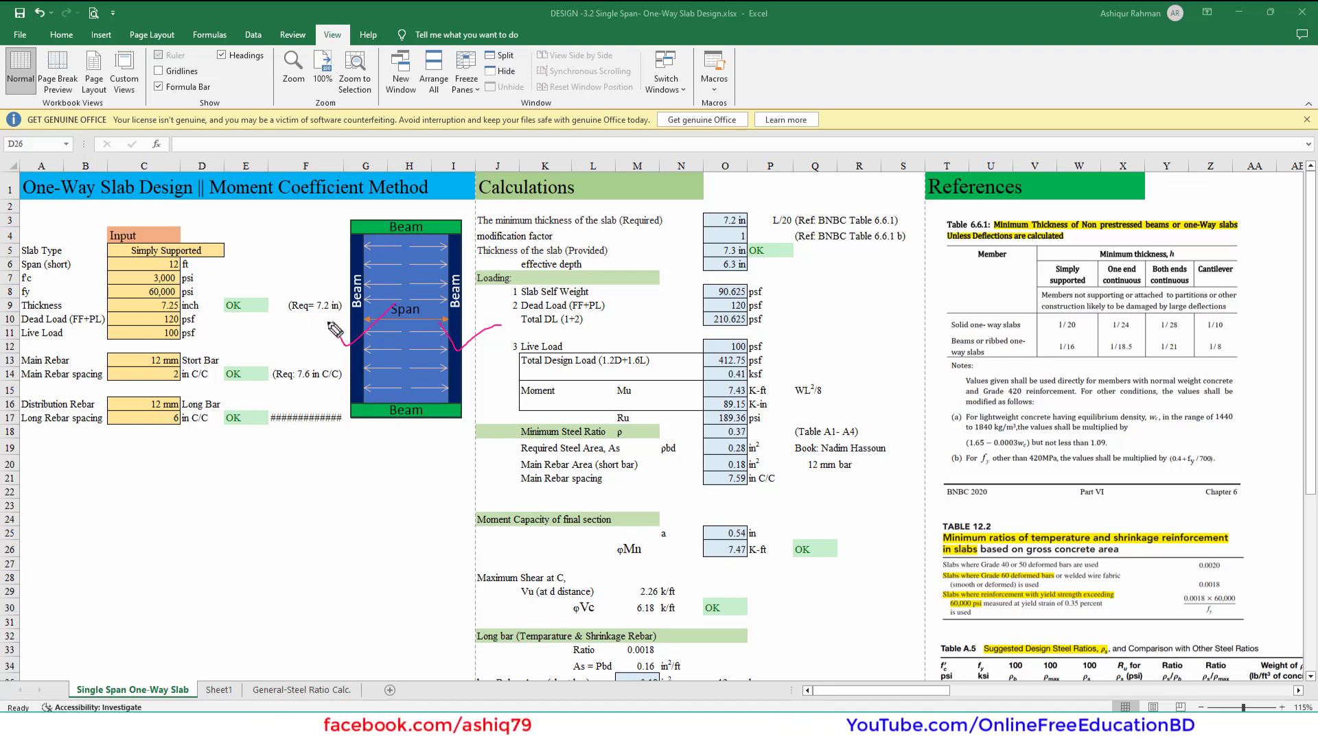
drag(336, 319, 405, 292)
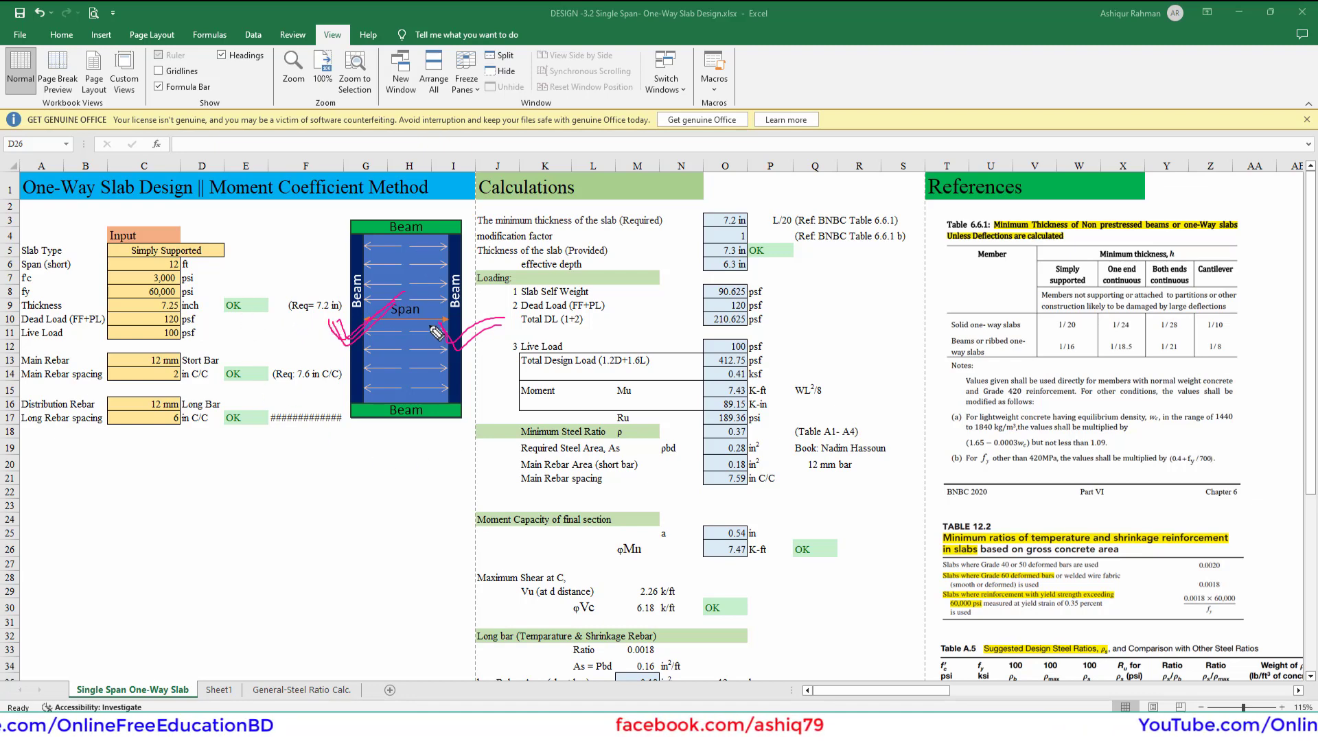
drag(333, 321, 345, 335)
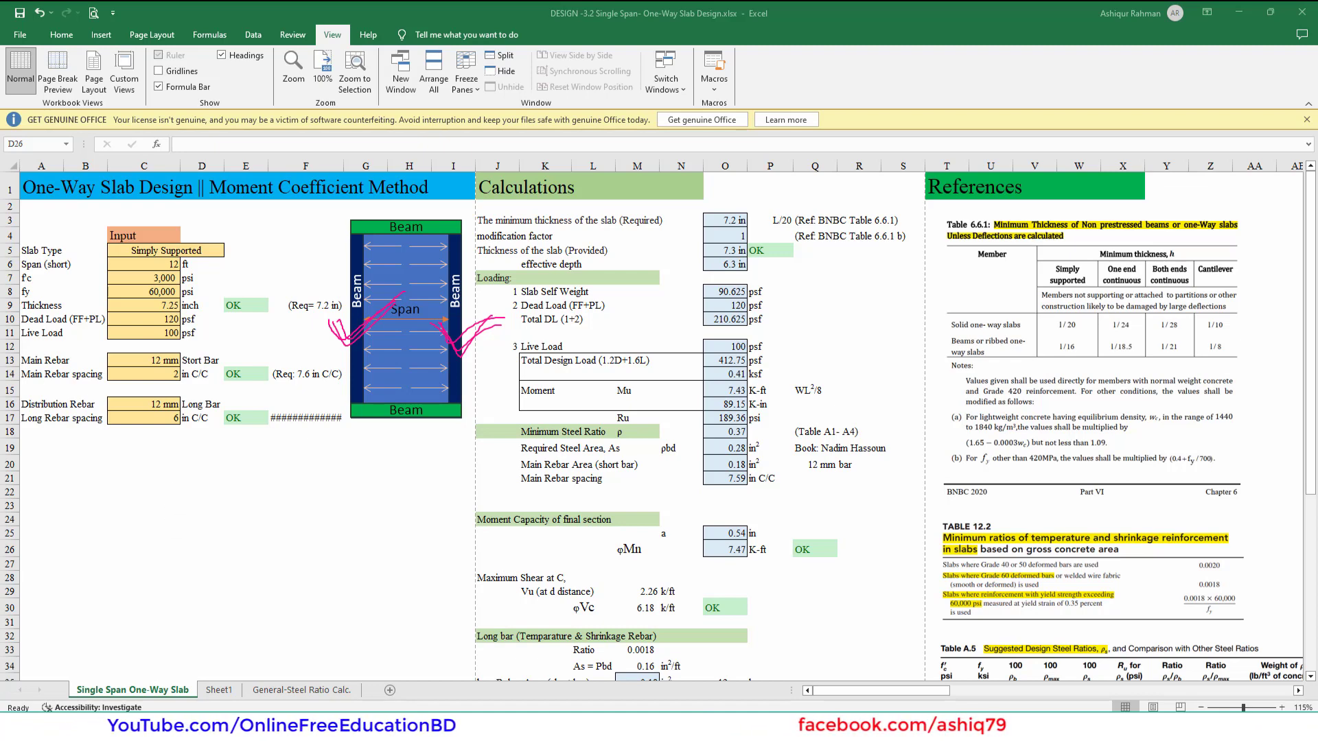
key(Escape)
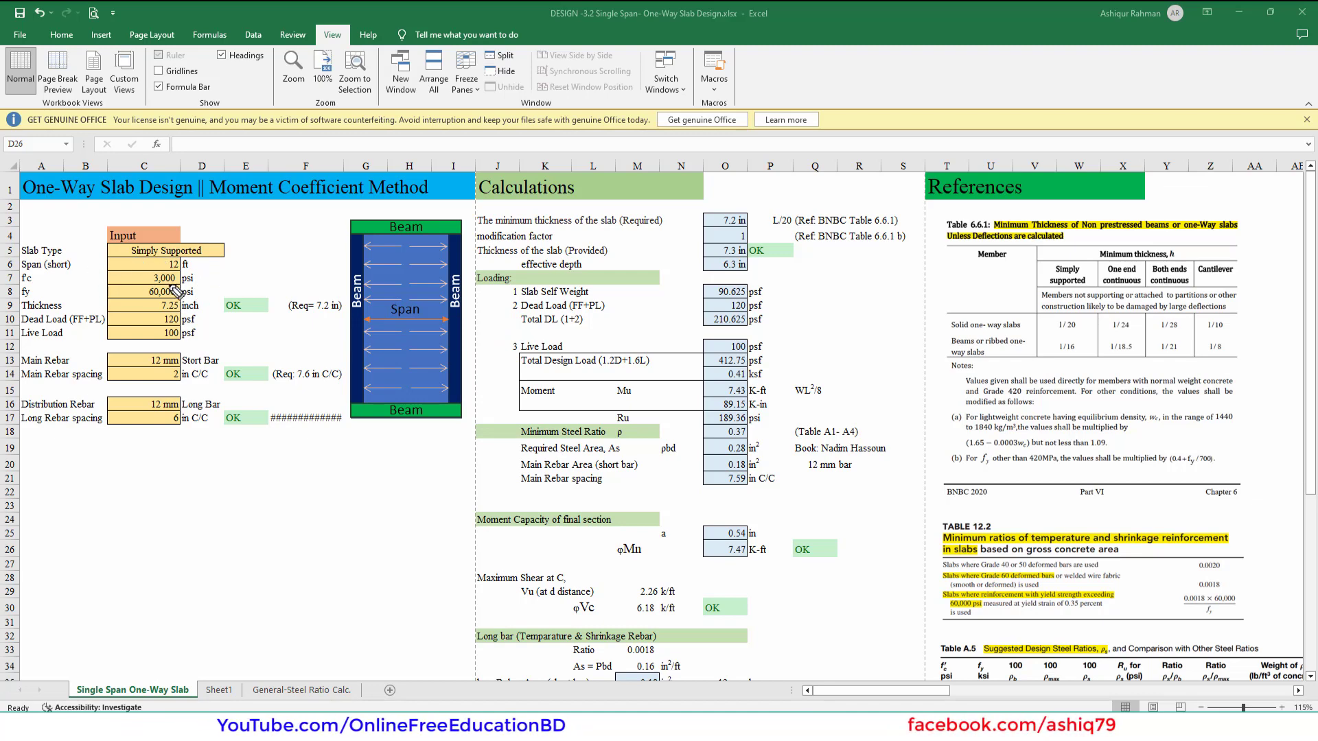
mouse_move(134, 237)
mouse_down()
mouse_move(106, 255)
mouse_move(154, 265)
mouse_move(233, 247)
mouse_move(171, 228)
mouse_move(114, 239)
mouse_up()
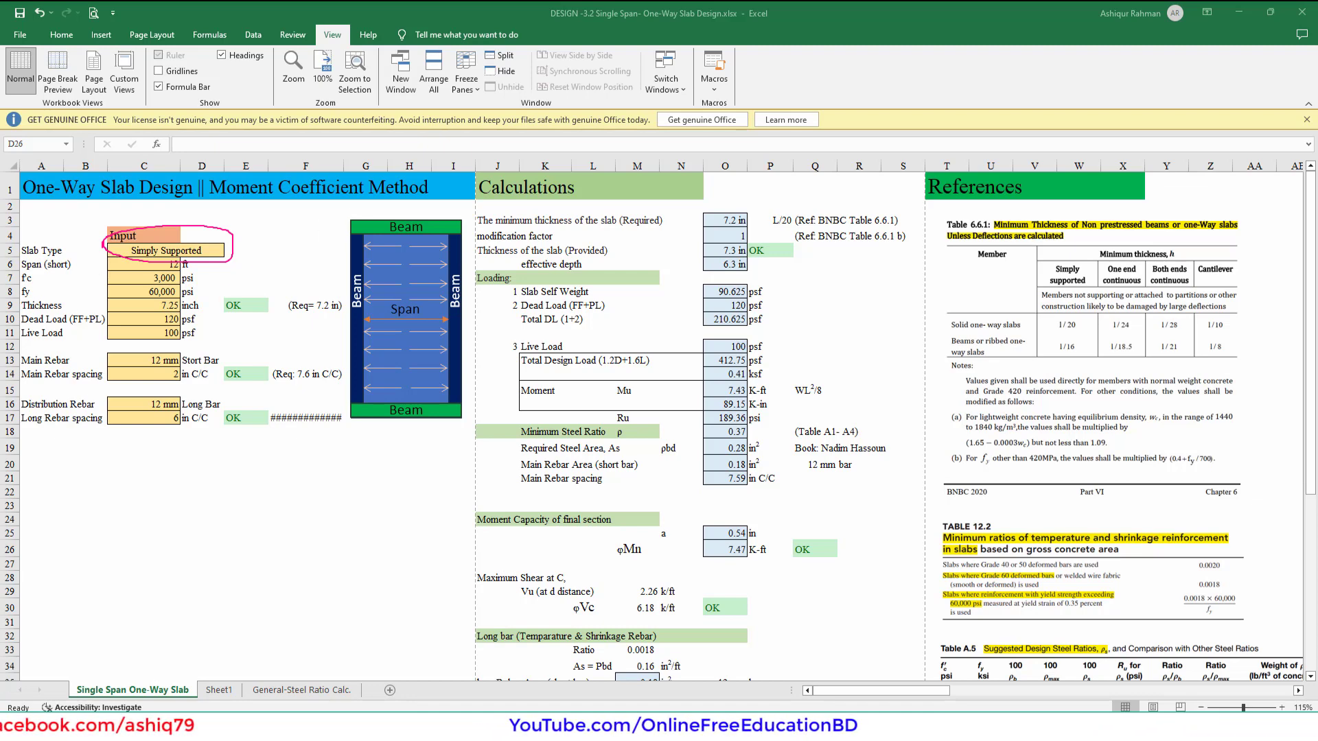
key(Escape)
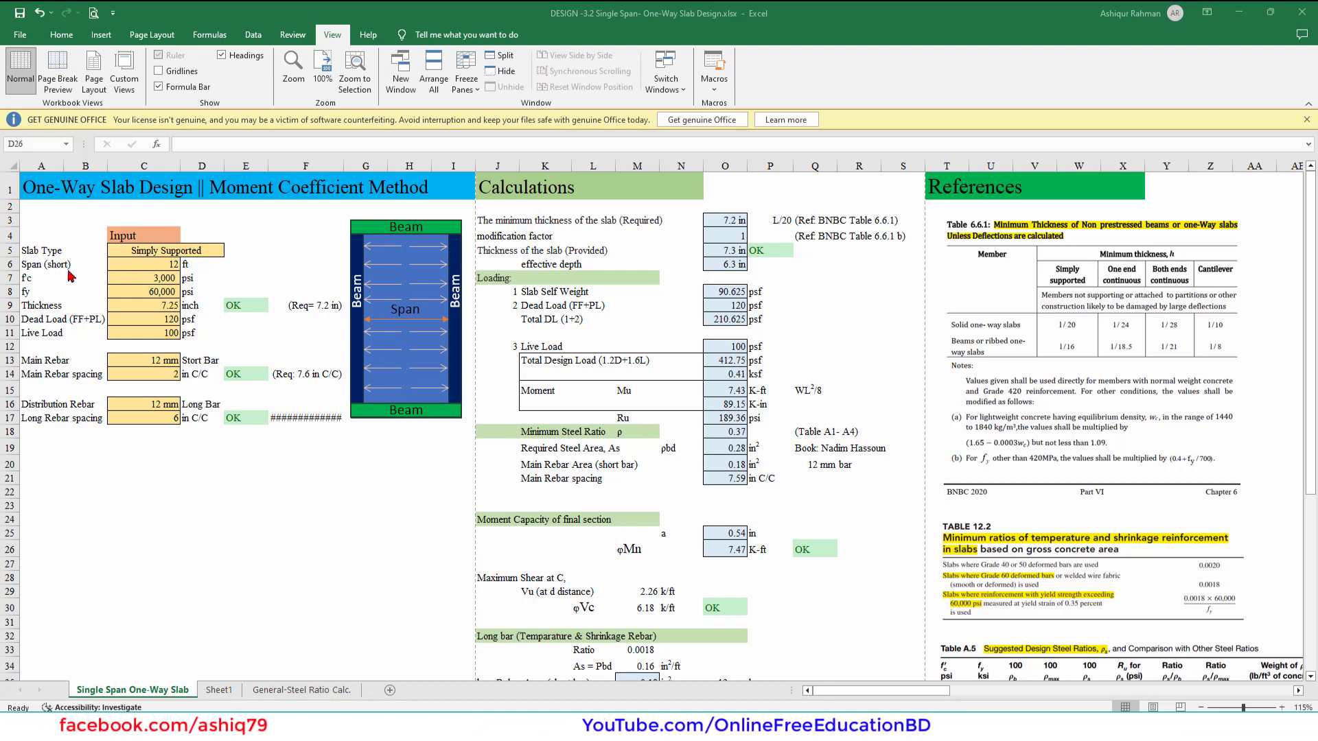
Trace the short span across the slab diagram in pen, clear the strokes, and set Span (short) to 10 ft
click(153, 267)
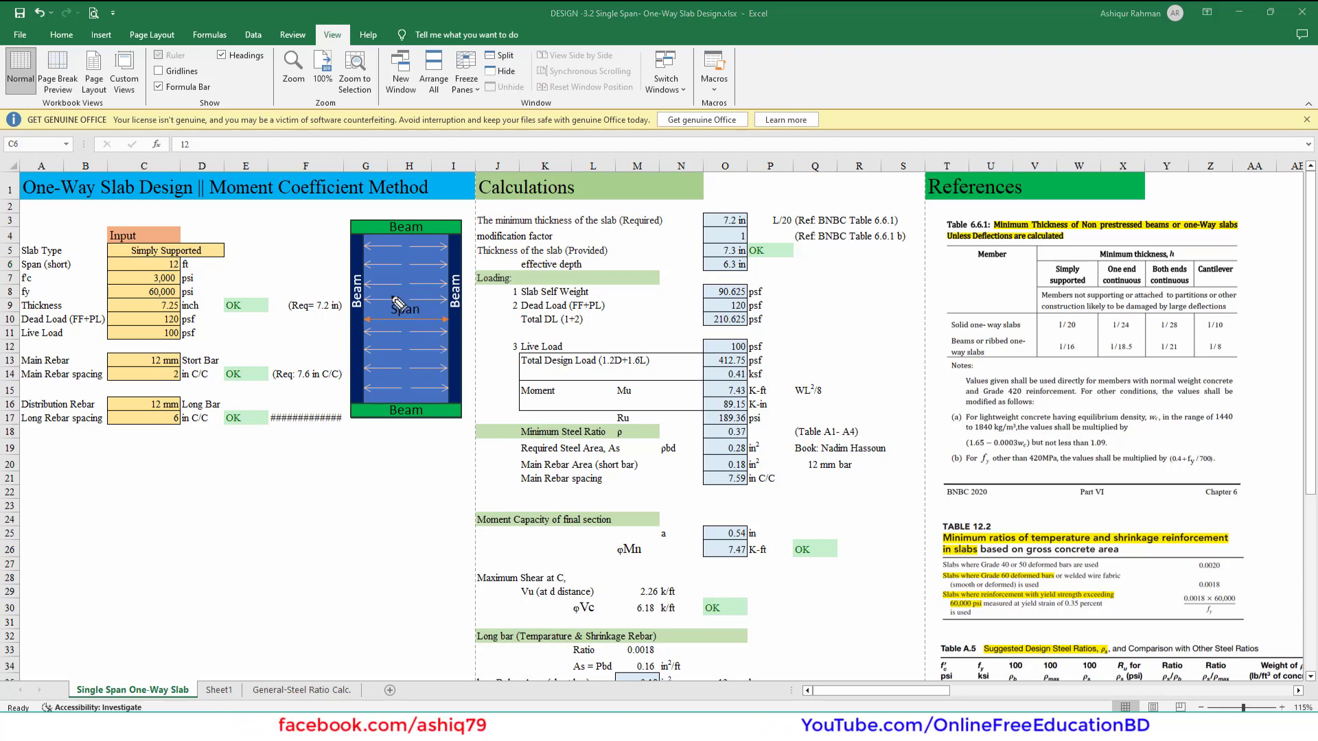
drag(347, 312, 459, 313)
mouse_move(367, 316)
mouse_down()
mouse_move(472, 309)
mouse_move(346, 307)
mouse_move(427, 310)
mouse_move(358, 323)
mouse_up()
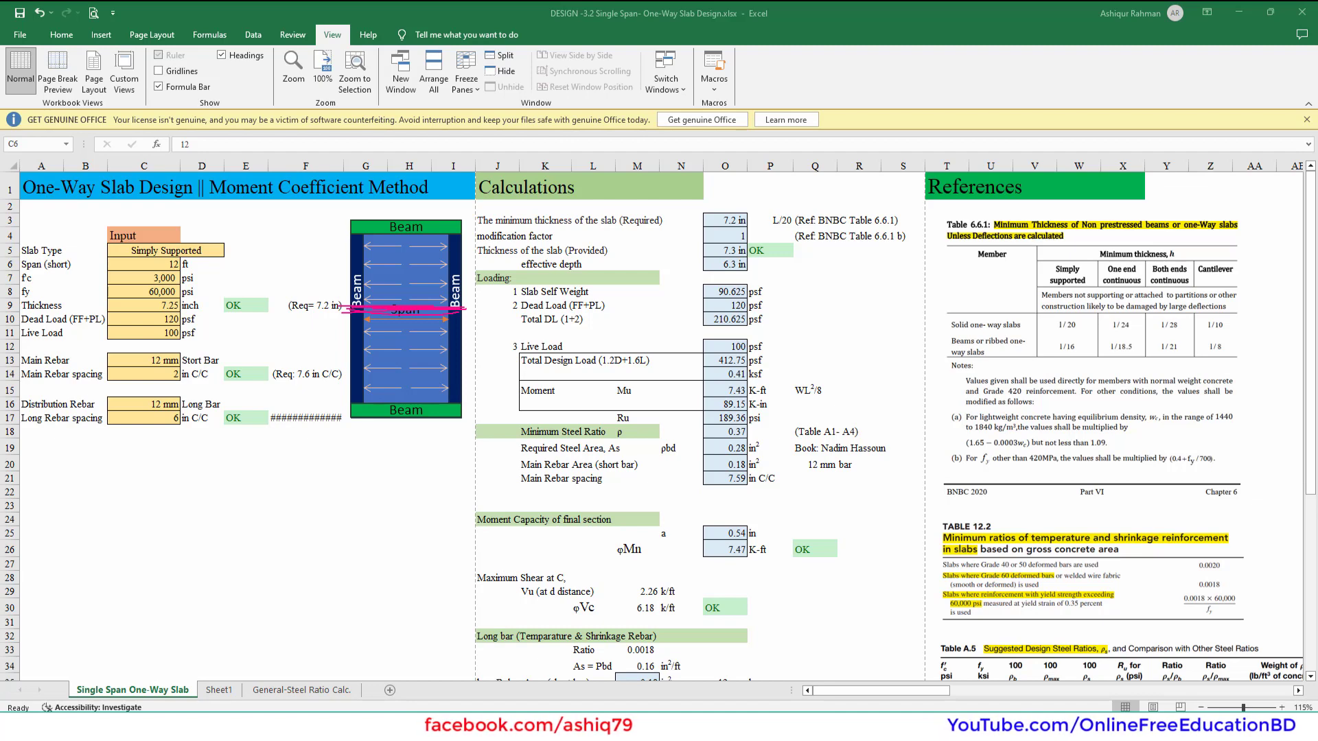
key(Escape)
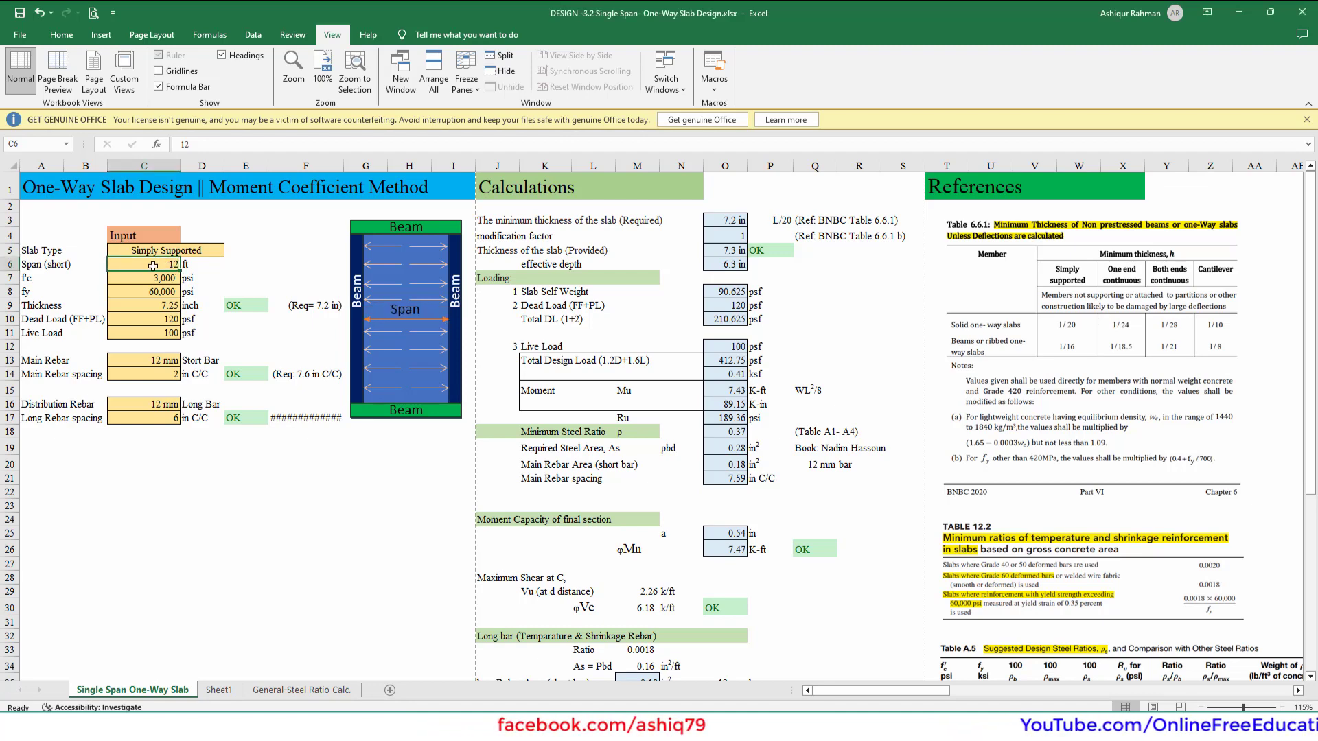
text(10)
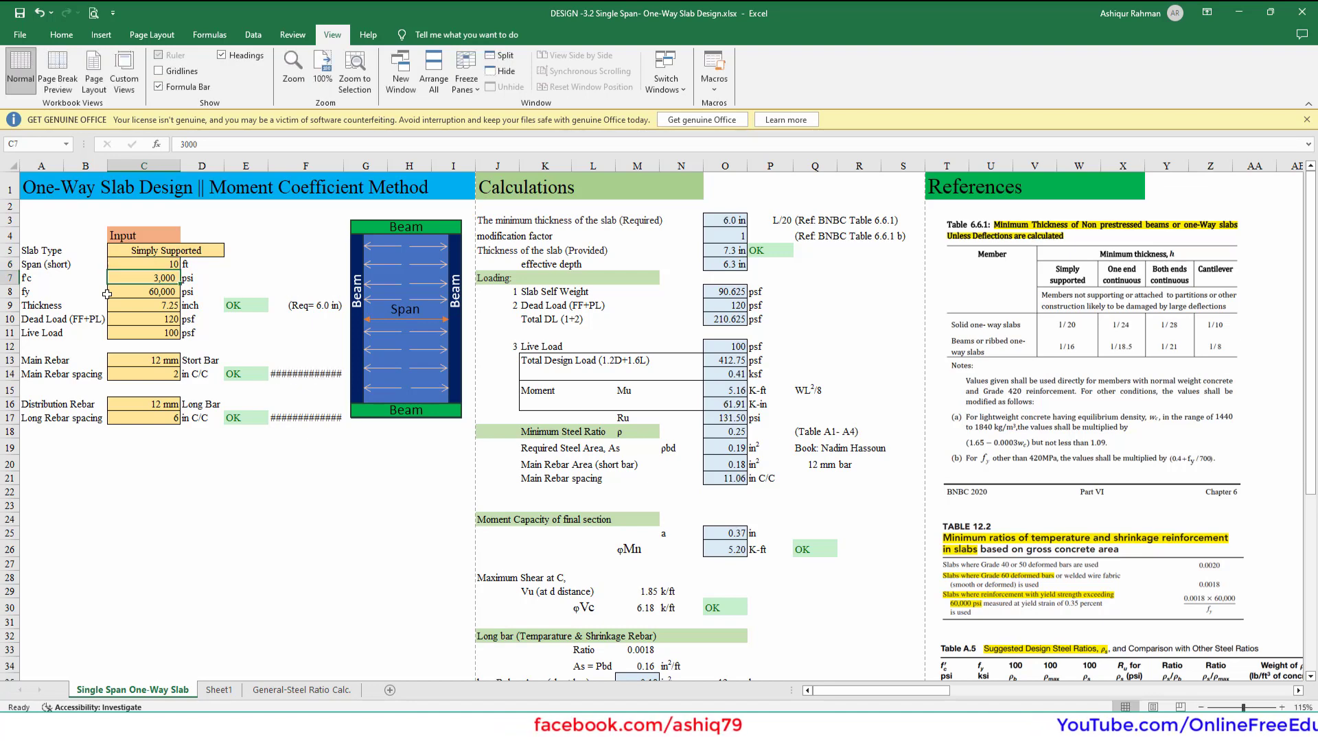
key(Return)
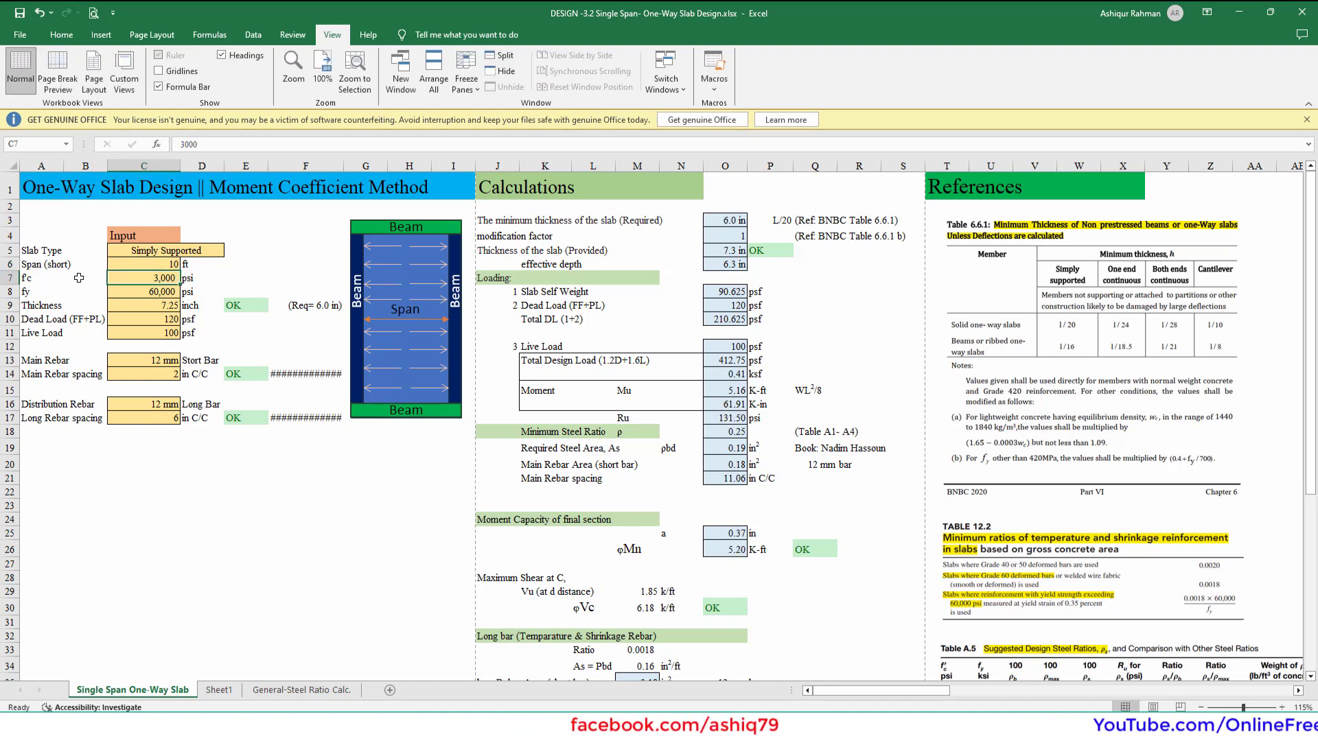
Underline the Calculations heading and mark Table 6.6.1, its one-way slabs title and the Simply supported column in pen
click(149, 295)
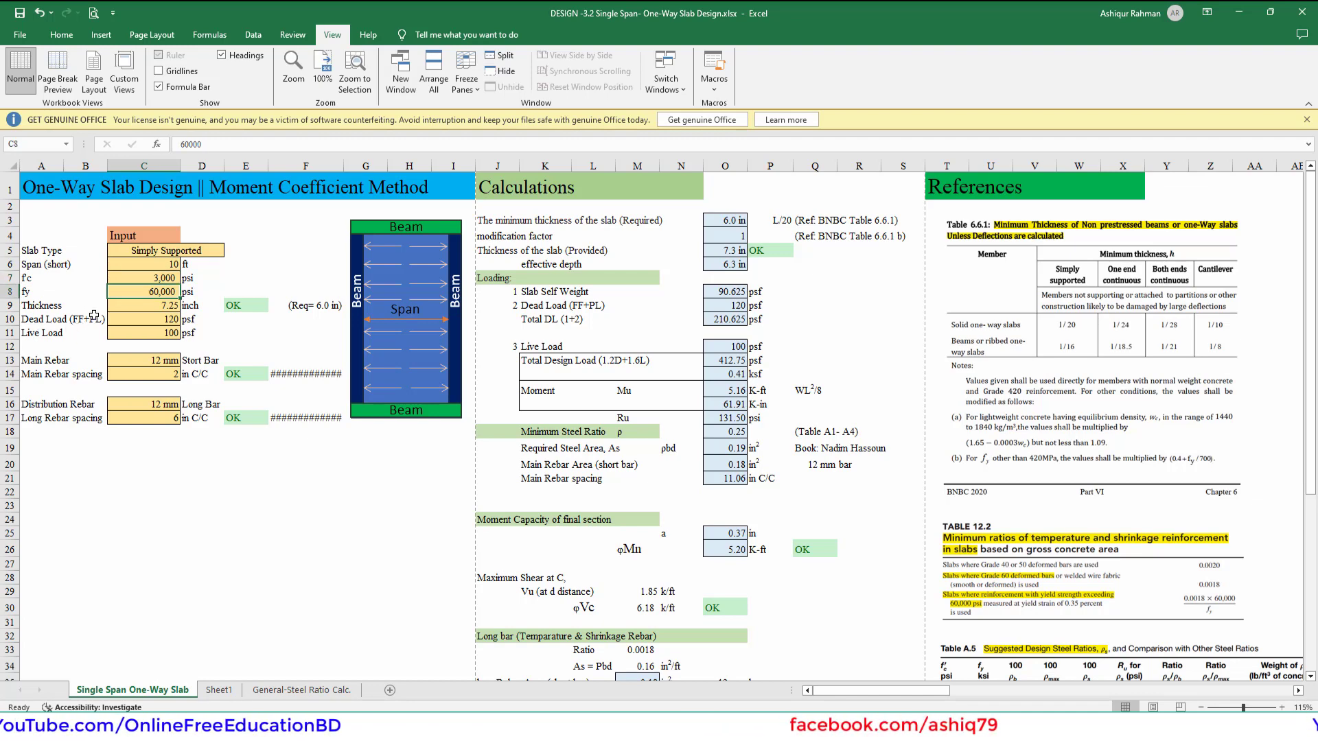
click(148, 309)
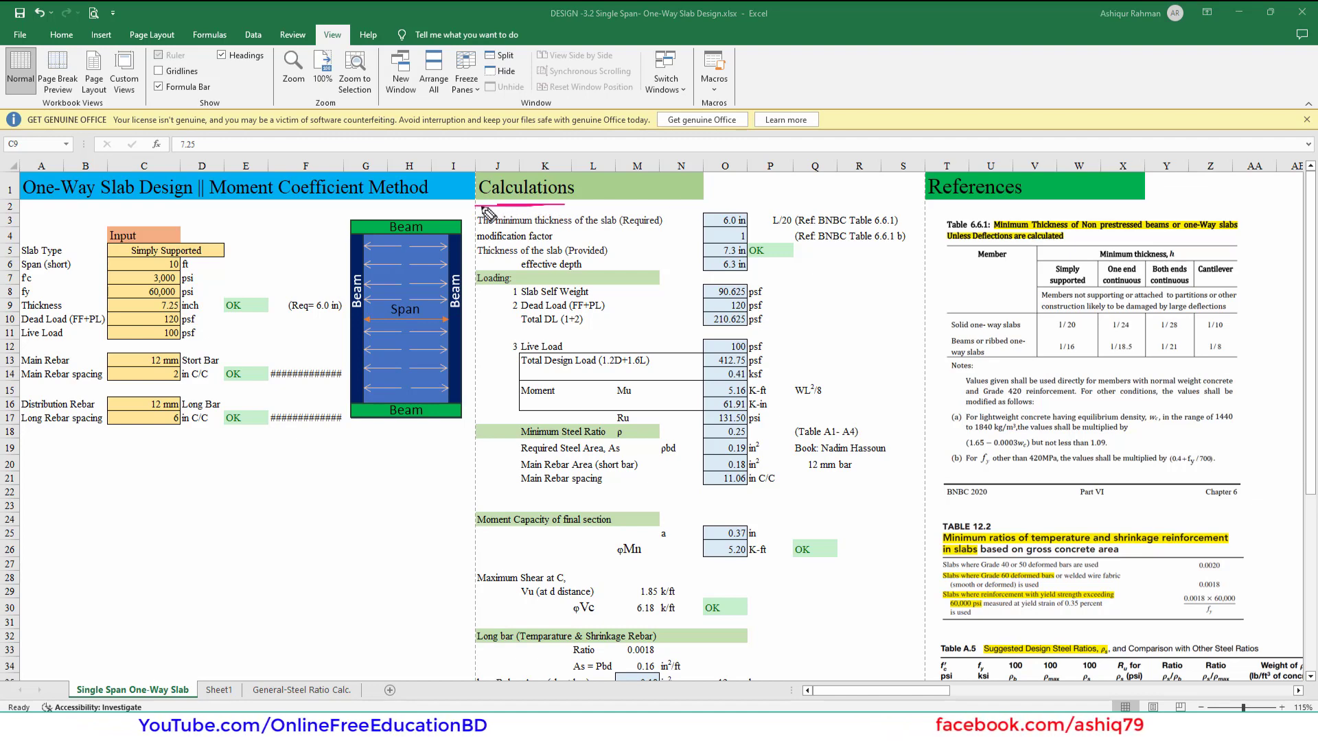
drag(479, 205, 584, 206)
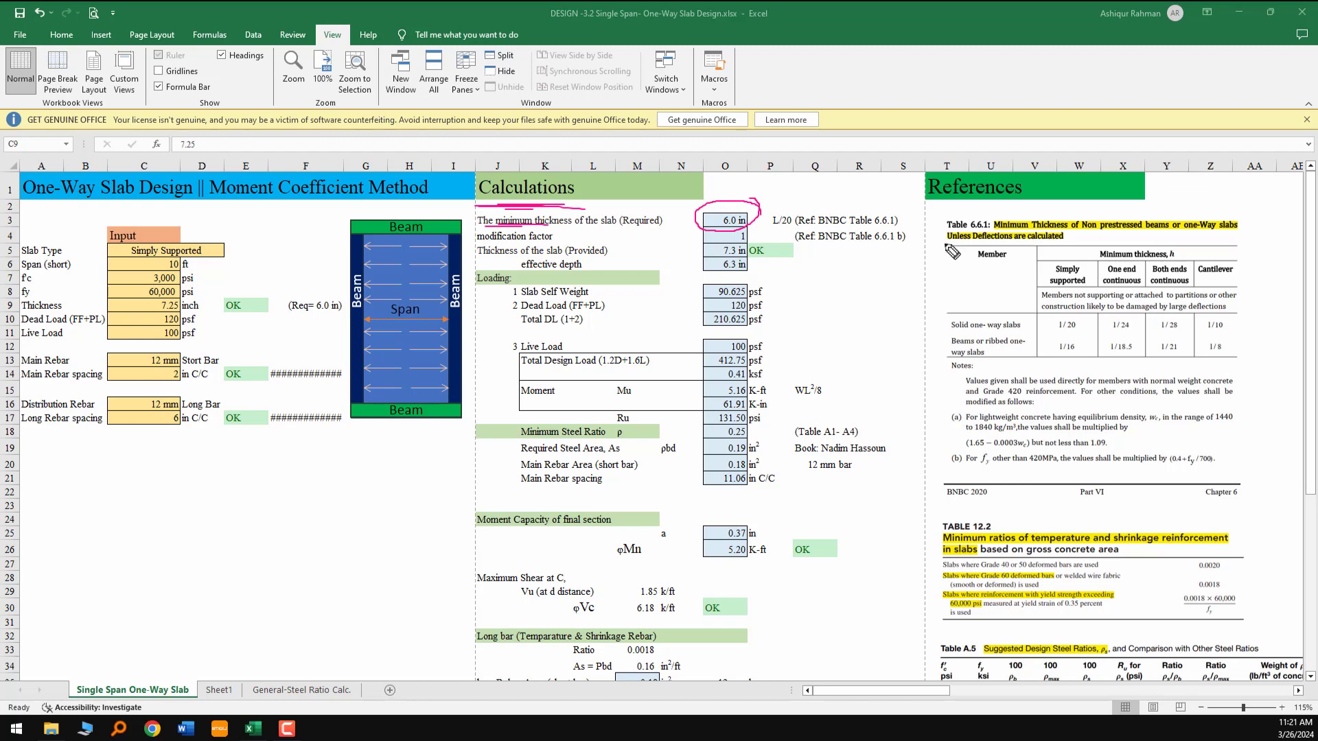
mouse_move(995, 220)
mouse_down()
mouse_move(964, 215)
mouse_move(945, 242)
mouse_move(990, 205)
mouse_up()
drag(1186, 234, 1171, 234)
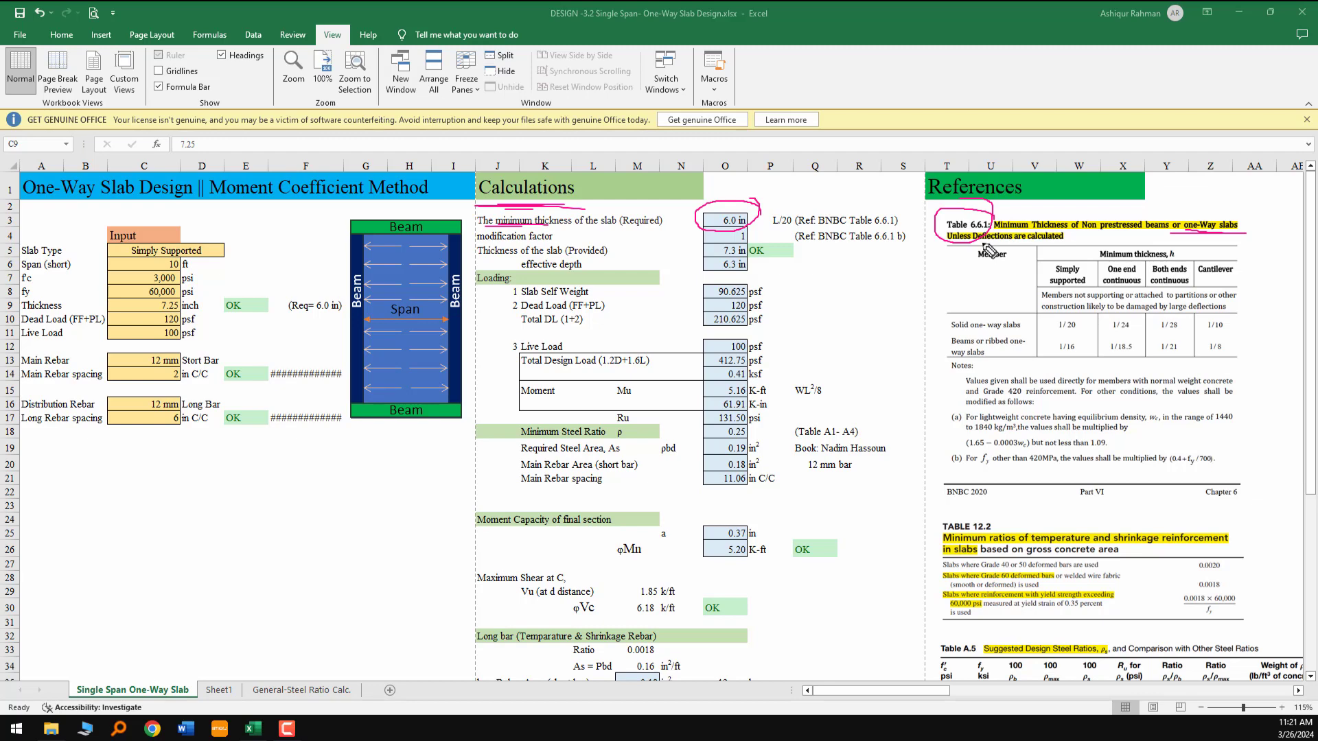
drag(1184, 237, 1229, 243)
mouse_move(1087, 282)
mouse_down()
mouse_move(1072, 259)
mouse_move(1045, 289)
mouse_move(1091, 290)
mouse_move(1054, 287)
mouse_up()
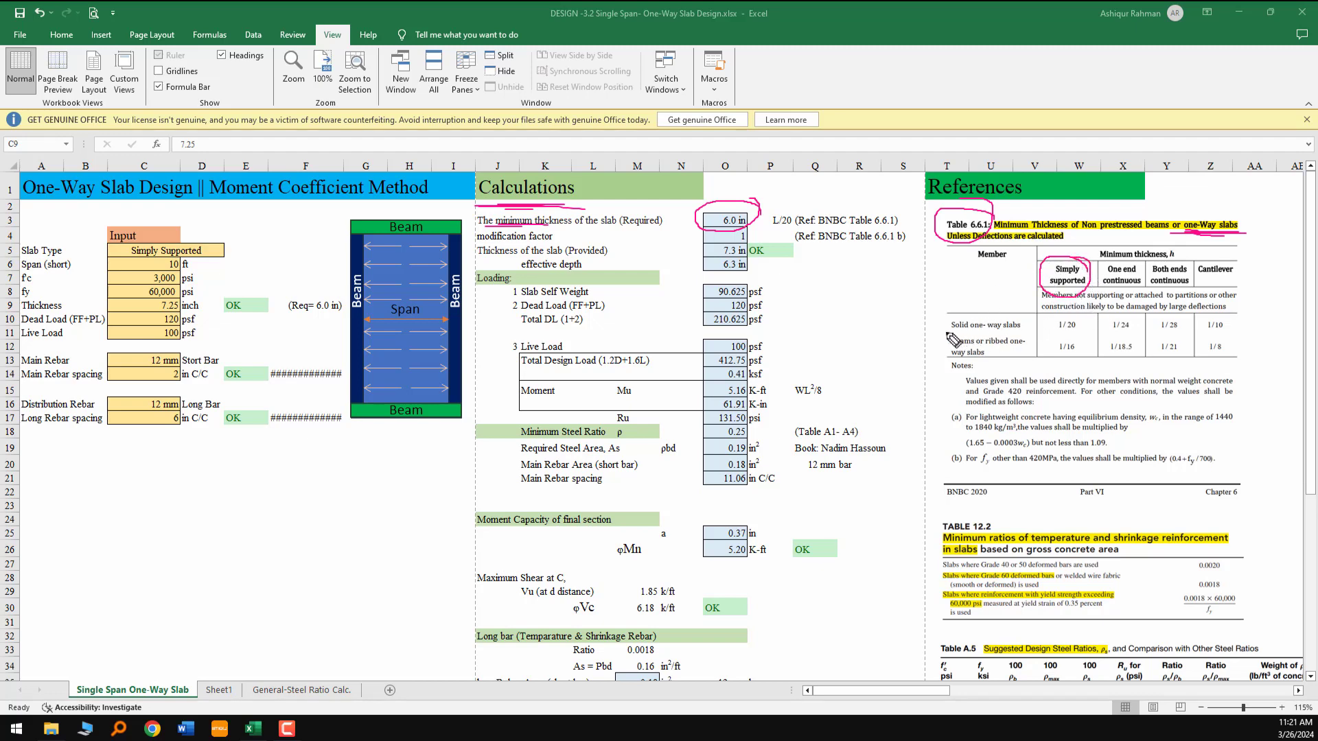
Mark the solid one-way slabs row with its 1/20 ratio, and underline L/20 and the required minimum thickness label
drag(939, 335, 1020, 336)
drag(935, 334, 1026, 337)
mouse_move(1094, 328)
mouse_down()
mouse_move(1068, 317)
mouse_move(1048, 333)
mouse_move(1083, 337)
mouse_move(1067, 318)
mouse_up()
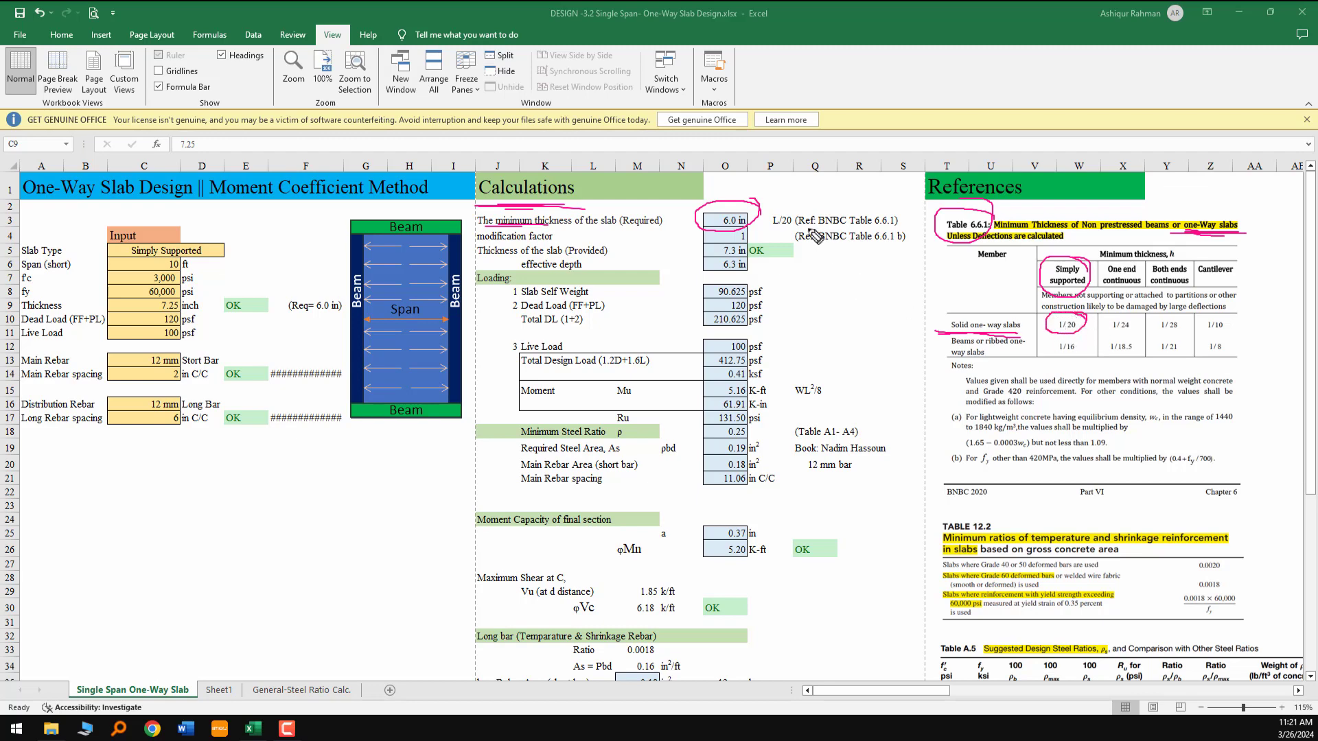
drag(773, 231, 788, 234)
drag(458, 228, 633, 224)
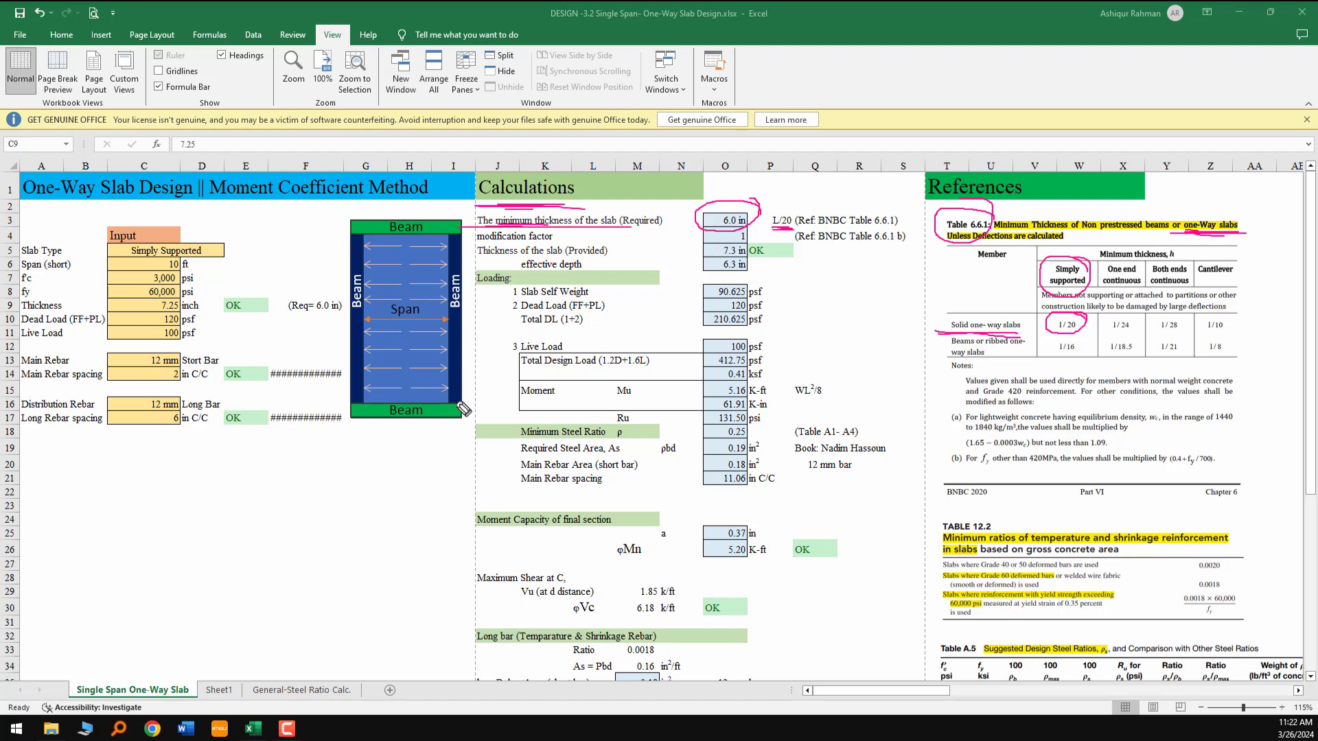
Draw continuation lines and arrows beyond the slab diagram's side beams and circle the 1/24 ratio for one end continuous
drag(446, 423, 589, 412)
drag(455, 395, 571, 400)
drag(455, 295, 558, 305)
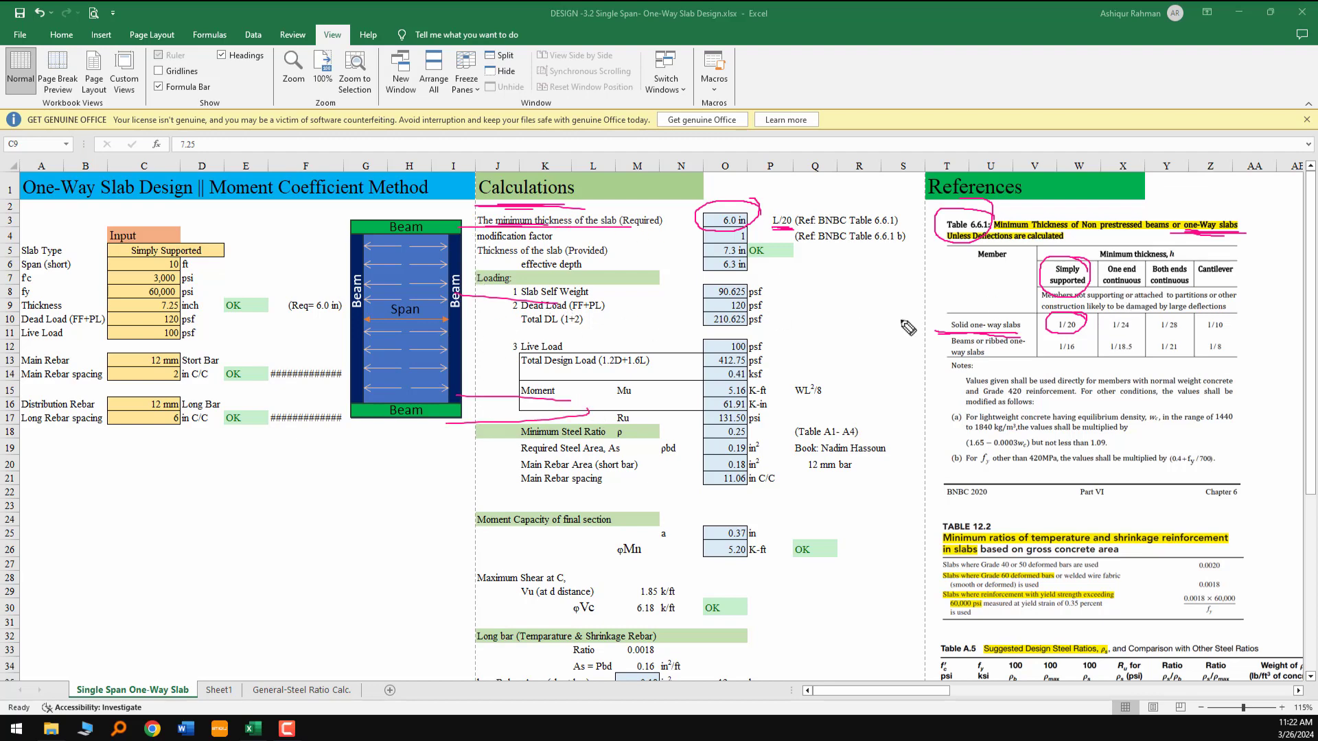
mouse_move(1143, 333)
mouse_down()
mouse_move(1132, 317)
mouse_move(1106, 337)
mouse_move(1132, 339)
mouse_move(1138, 318)
mouse_up()
mouse_move(371, 267)
mouse_down()
mouse_move(272, 266)
mouse_move(310, 295)
mouse_up()
drag(455, 262, 555, 275)
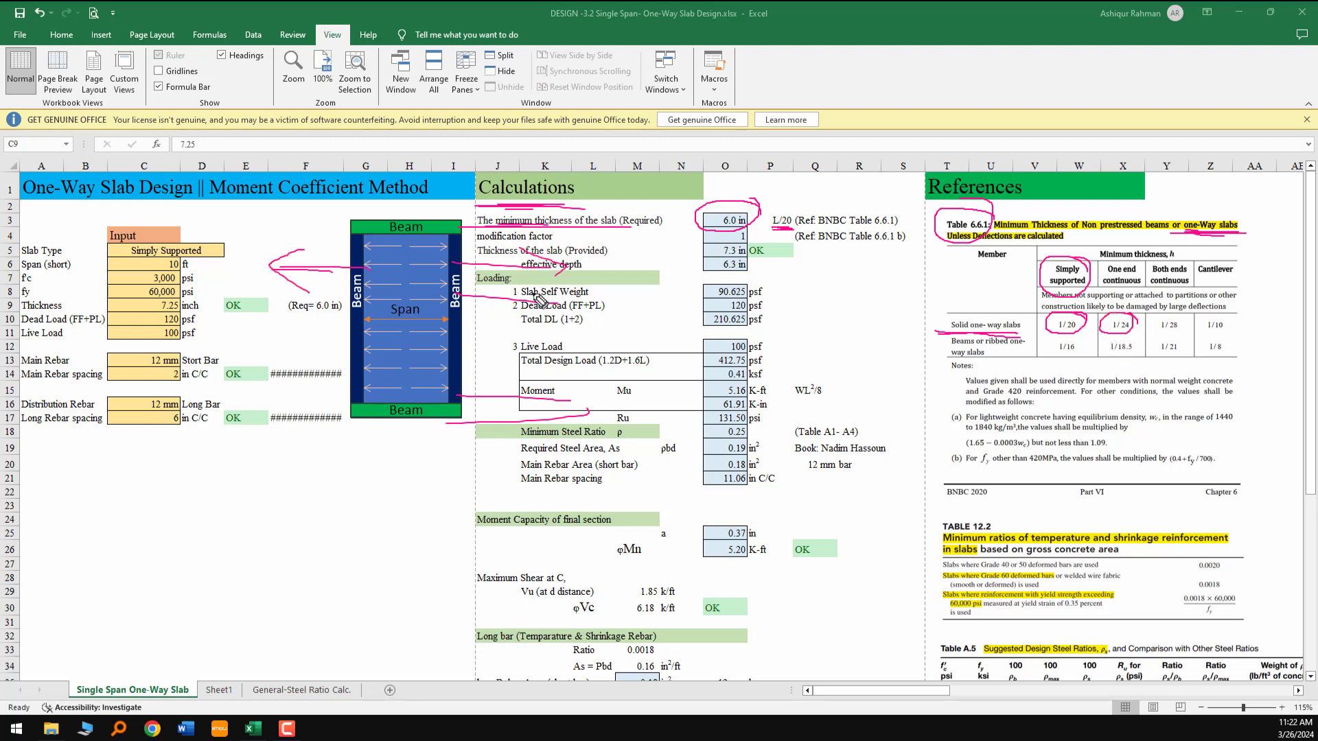
Circle the 1/28 ratio, mark the Cantilever column with its 1/10 ratio, and clear all the pen markup
mouse_move(1202, 336)
mouse_down()
mouse_move(1163, 325)
mouse_move(1179, 336)
mouse_move(1194, 326)
mouse_up()
drag(1198, 279, 1232, 277)
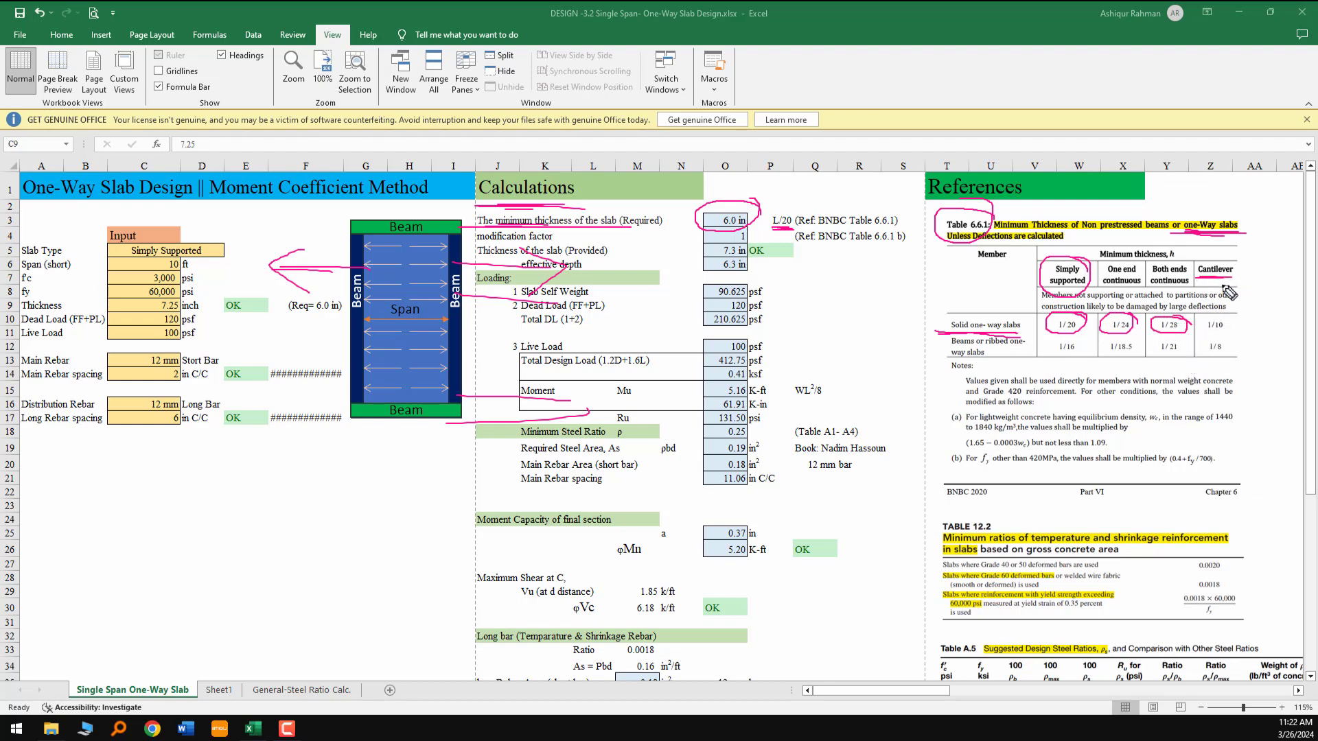
mouse_move(1223, 317)
mouse_down()
mouse_move(1201, 328)
mouse_move(1228, 323)
mouse_move(1208, 318)
mouse_up()
key(Escape)
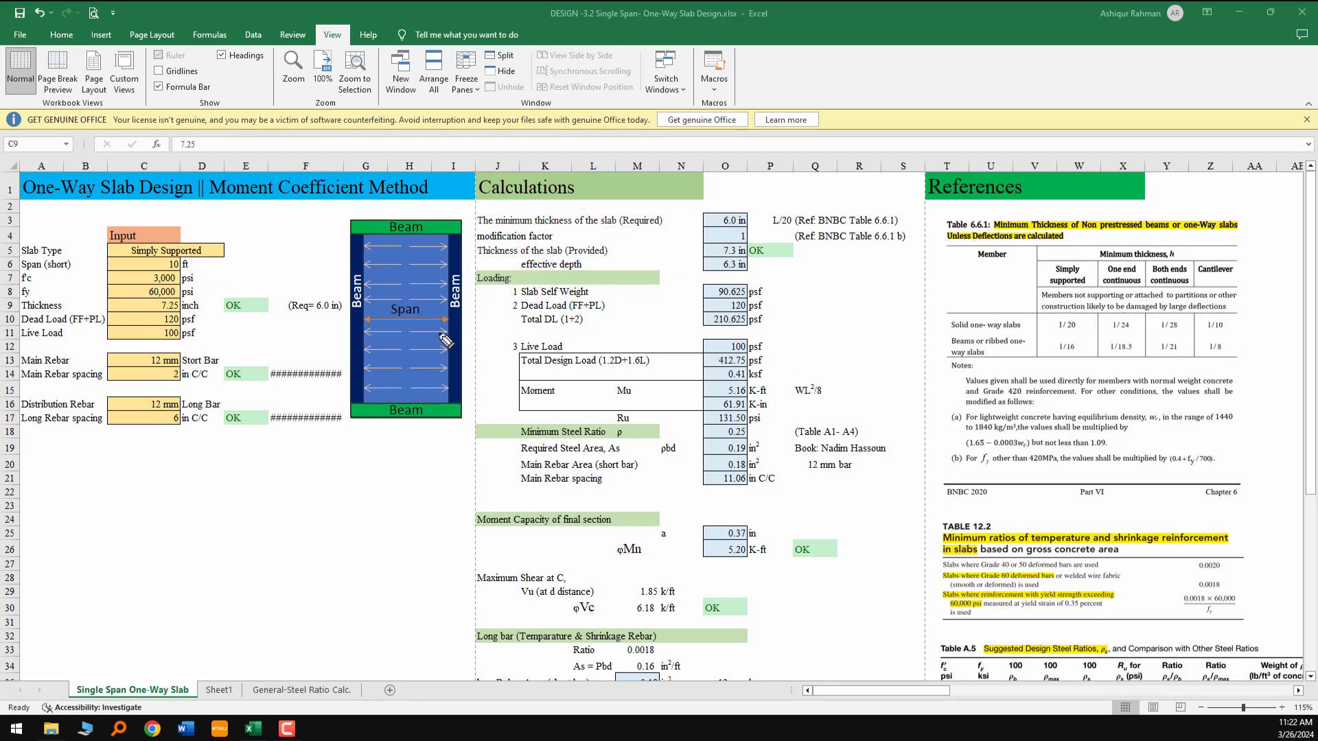
Mark L/20, the required minimum thickness value and the short span input in pen, and clear the marks
mouse_move(782, 237)
mouse_down()
mouse_move(800, 223)
mouse_move(767, 221)
mouse_up()
drag(714, 227, 747, 226)
mouse_move(196, 262)
mouse_down()
mouse_move(160, 270)
mouse_move(186, 261)
mouse_up()
key(Escape)
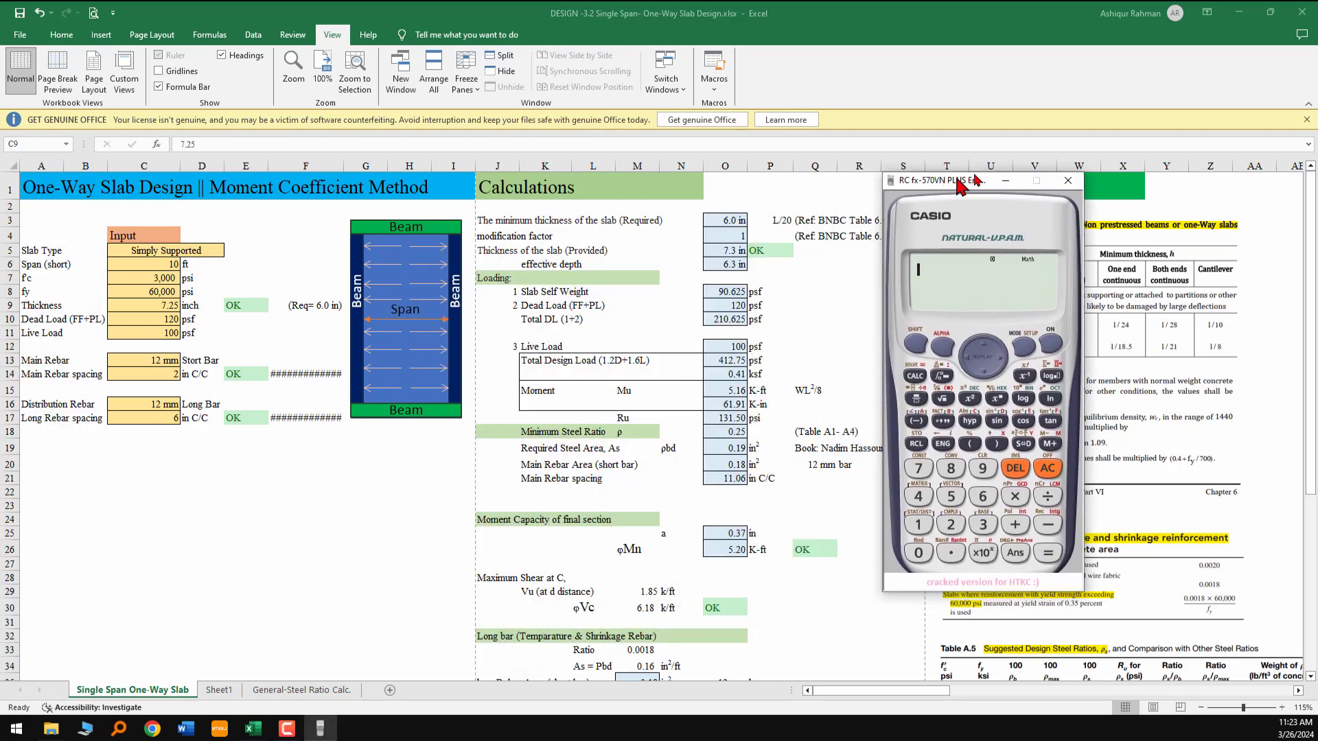
Calculate the required minimum slab thickness as (10×12)/20 in the Casio fx-570VN PLUS calculator emulator
drag(947, 185, 967, 150)
click(938, 364)
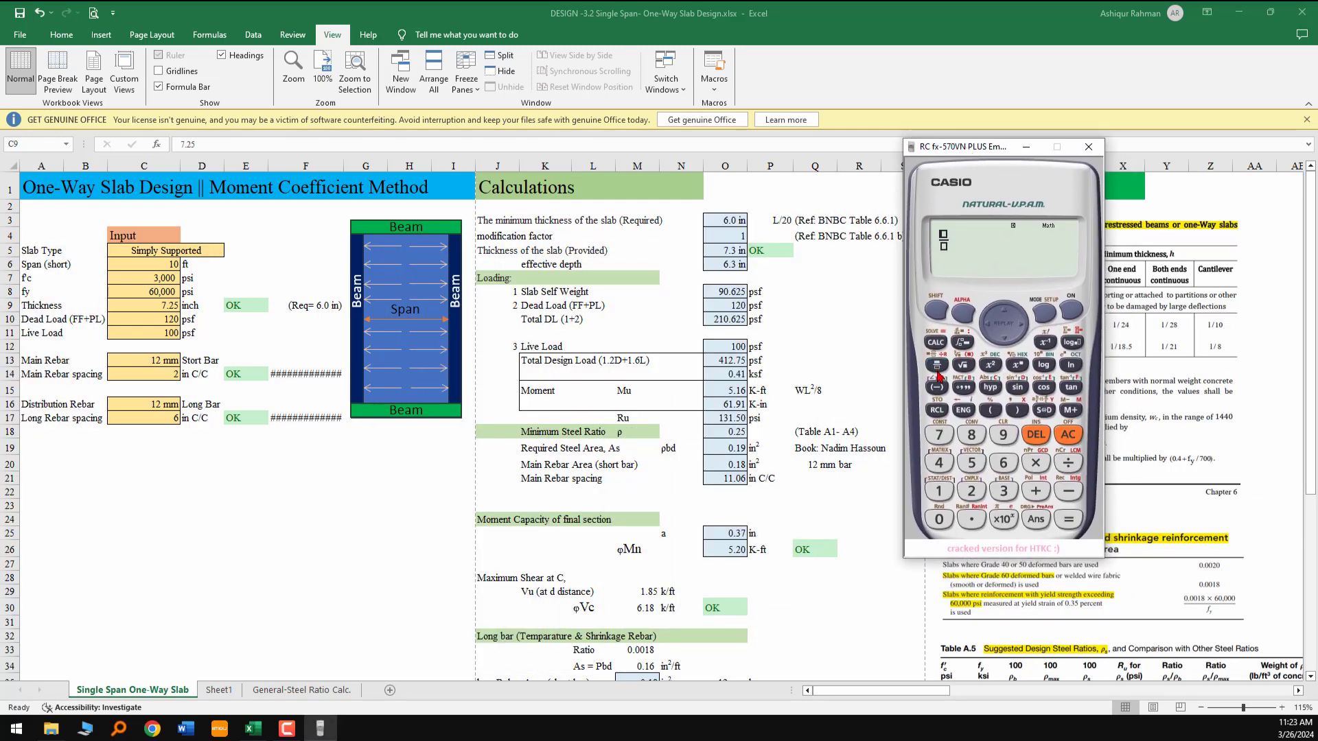
click(939, 491)
click(939, 523)
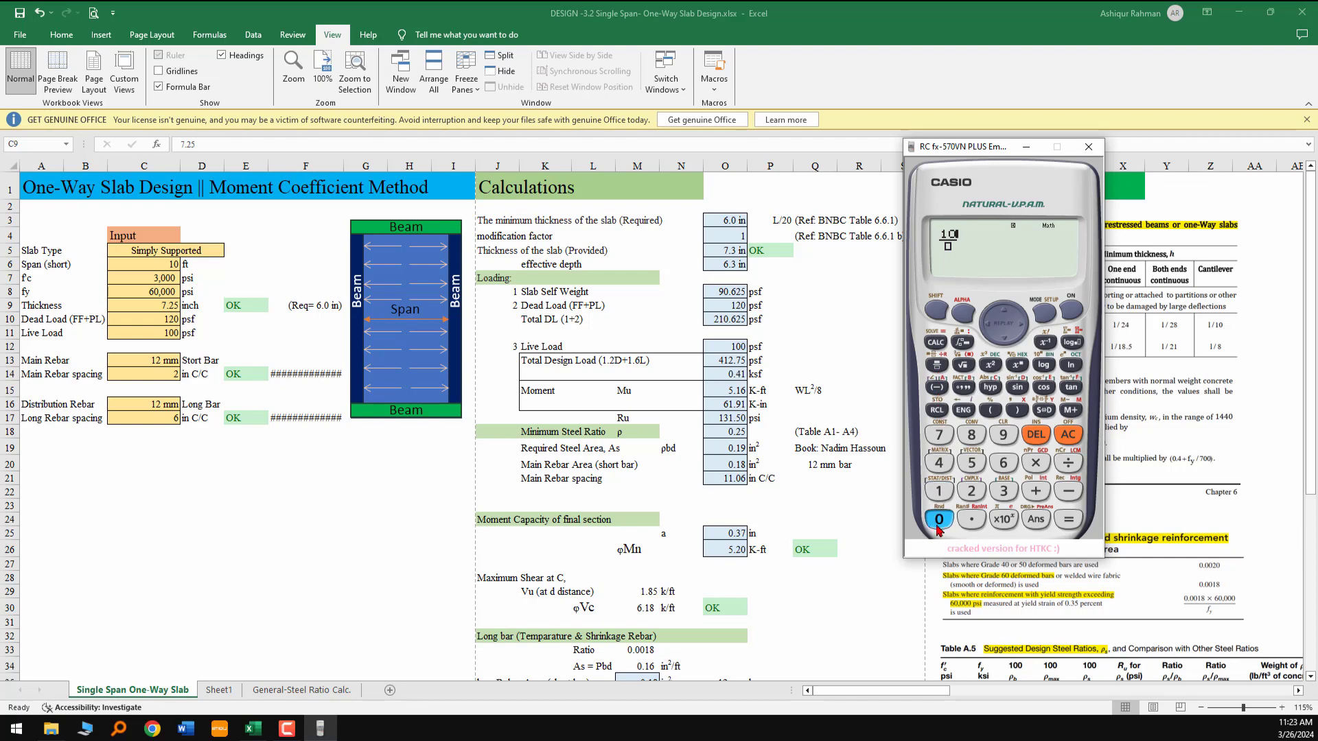
click(1035, 462)
click(938, 491)
click(971, 491)
click(1004, 339)
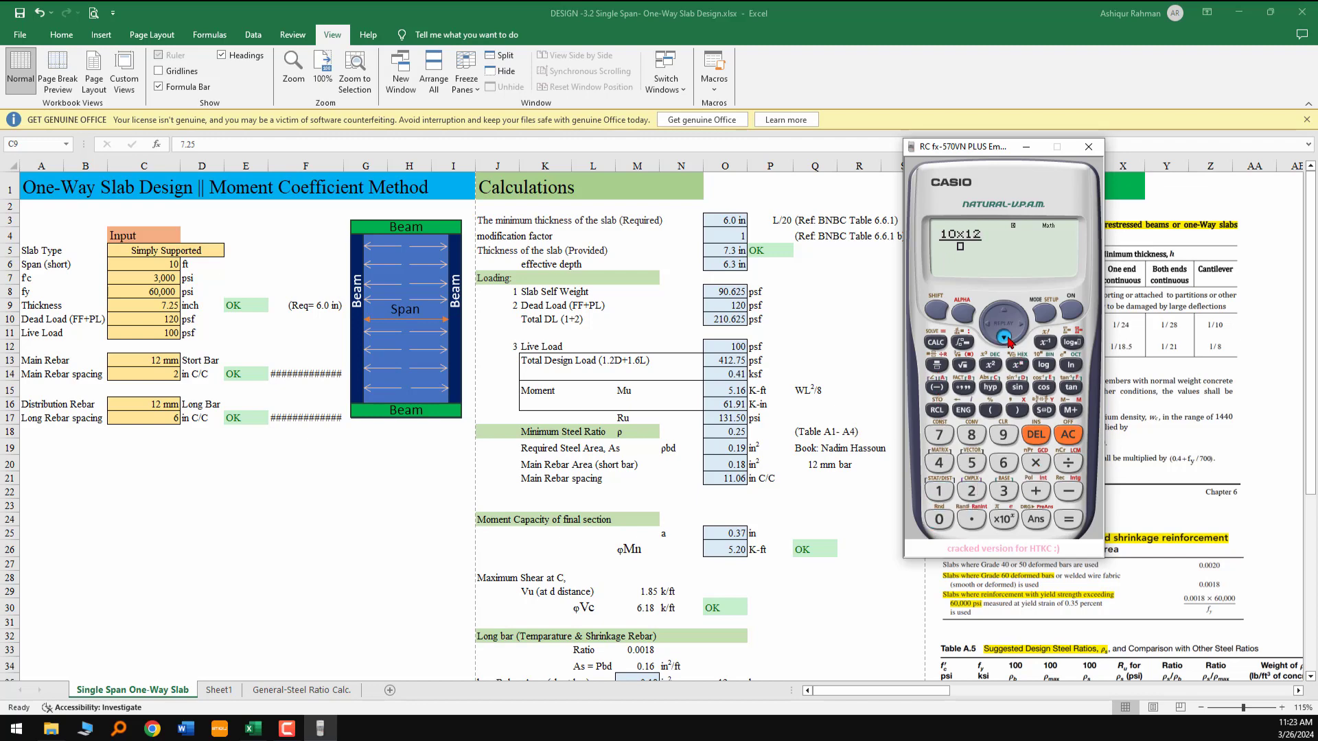
click(971, 492)
click(939, 520)
click(1065, 519)
drag(974, 147, 1004, 179)
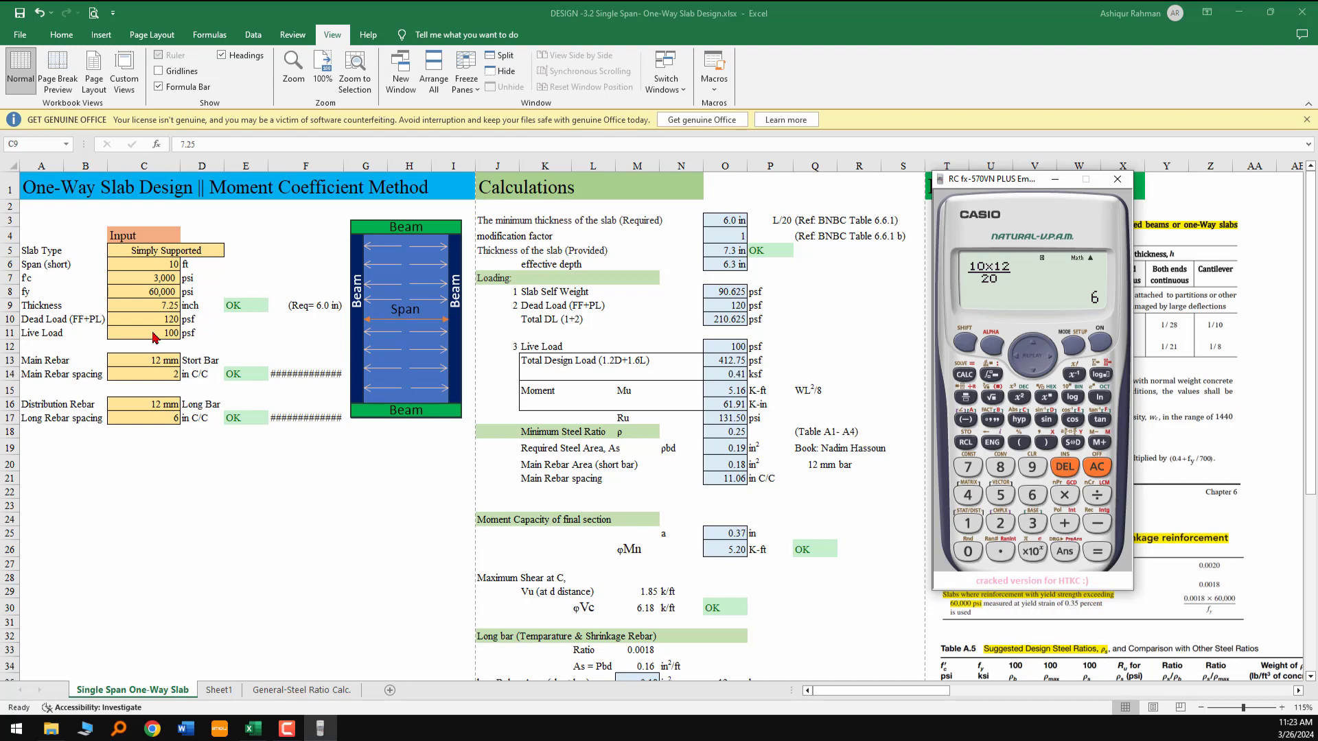
Set the slab Thickness input to 6 inch in the One-Way Slab sheet
click(154, 307)
text(6)
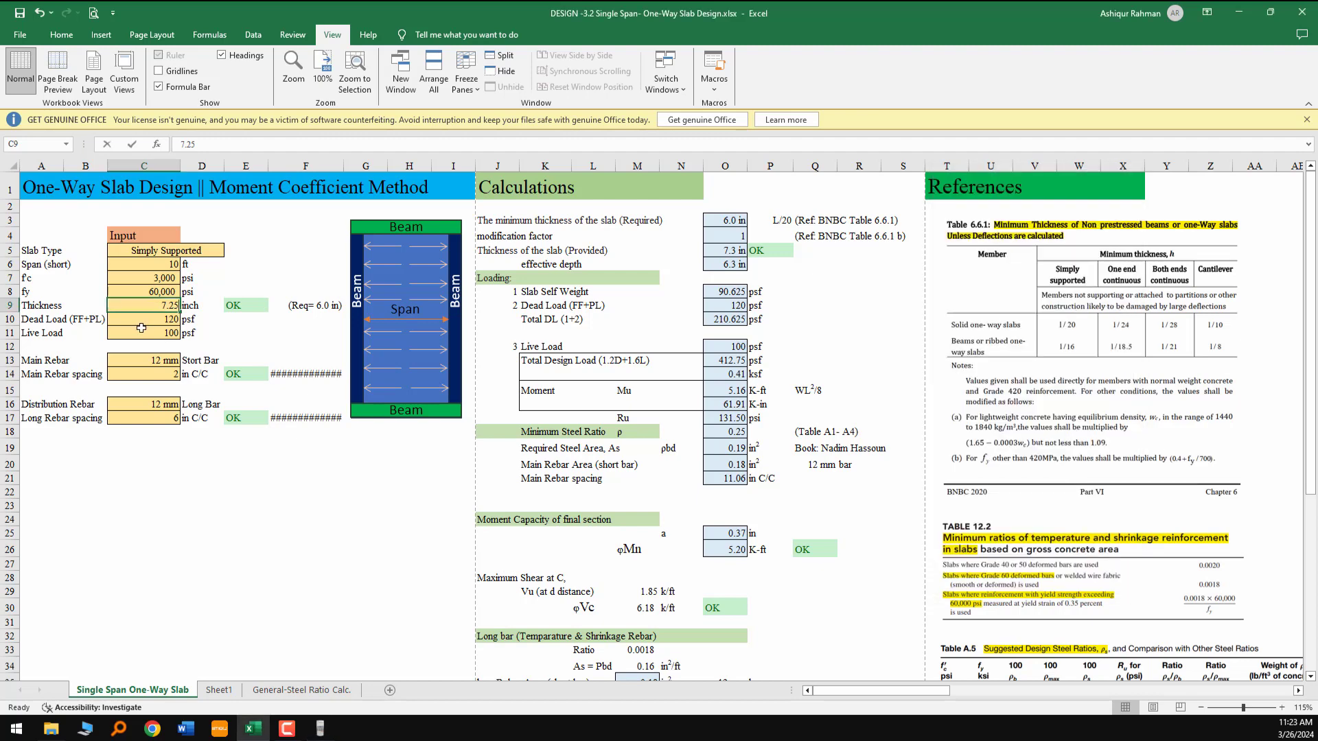
key(Return)
click(155, 303)
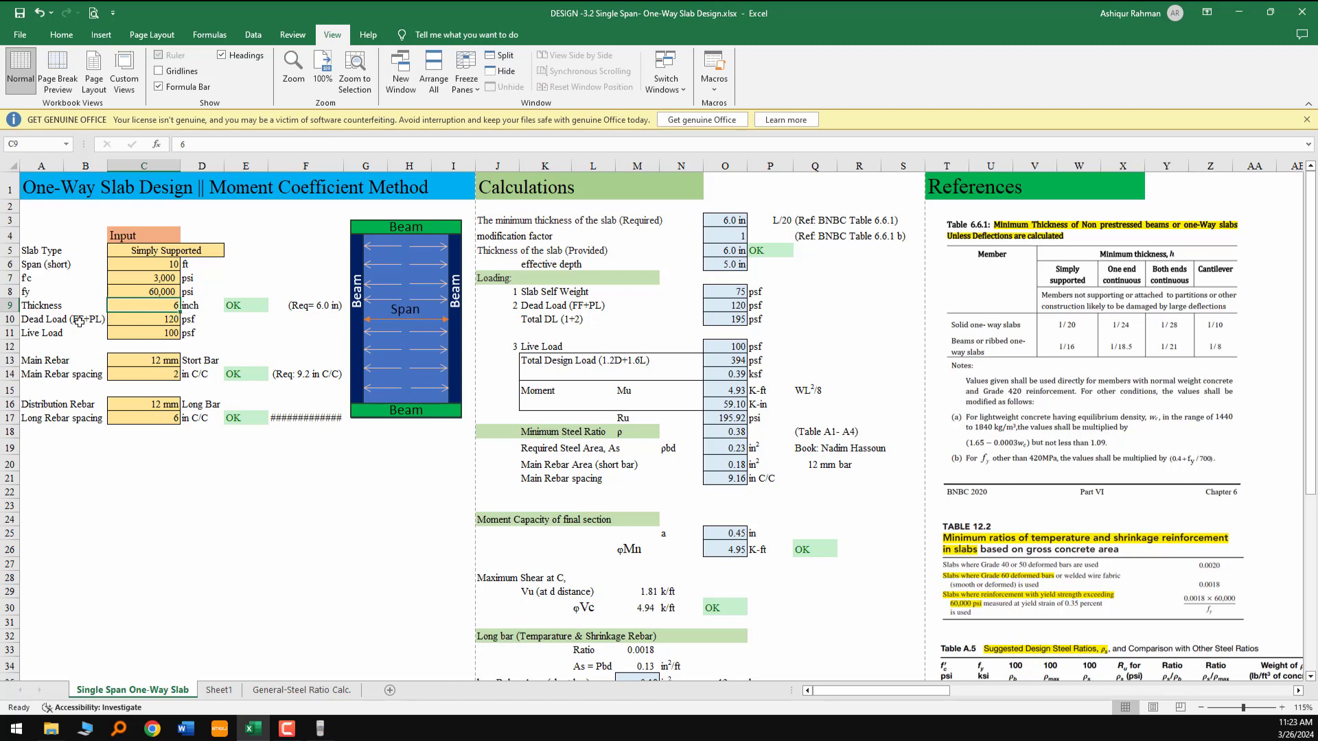
Set the Dead Load (FF+PL) input to 100 psf
click(145, 322)
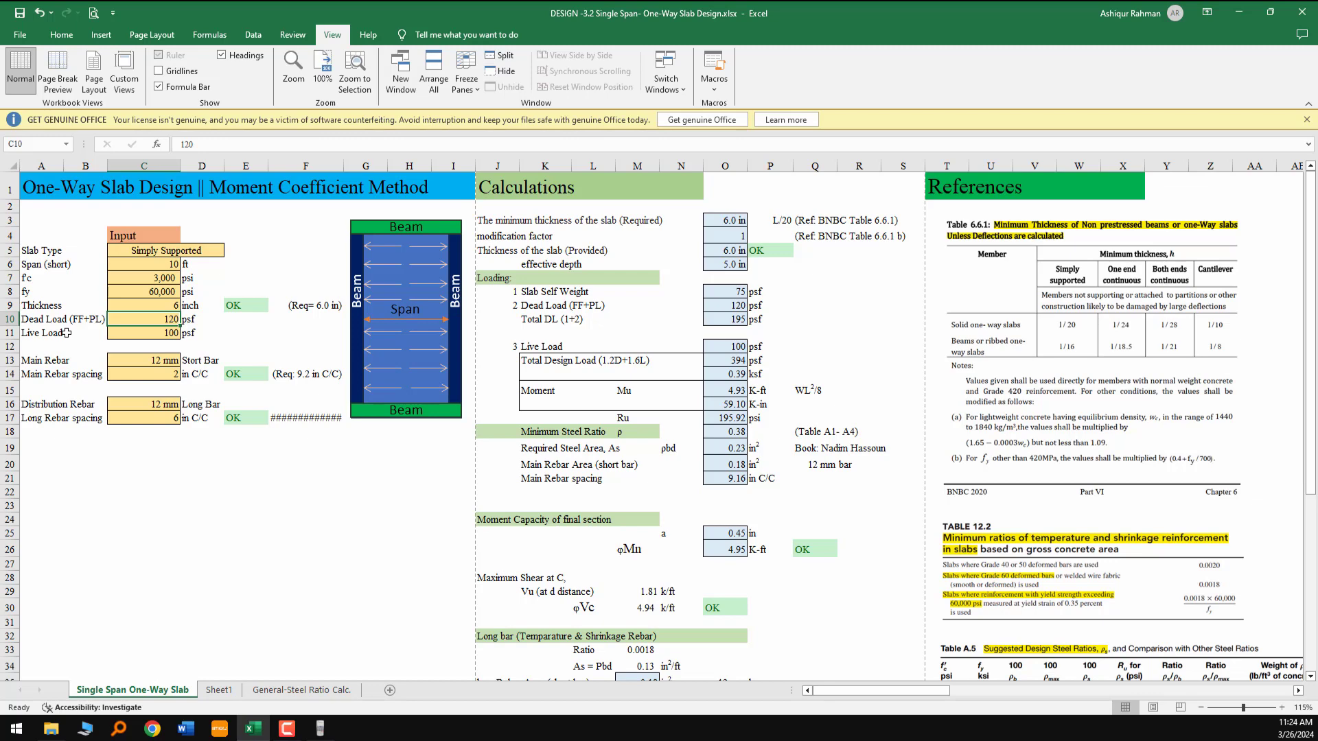
text(100)
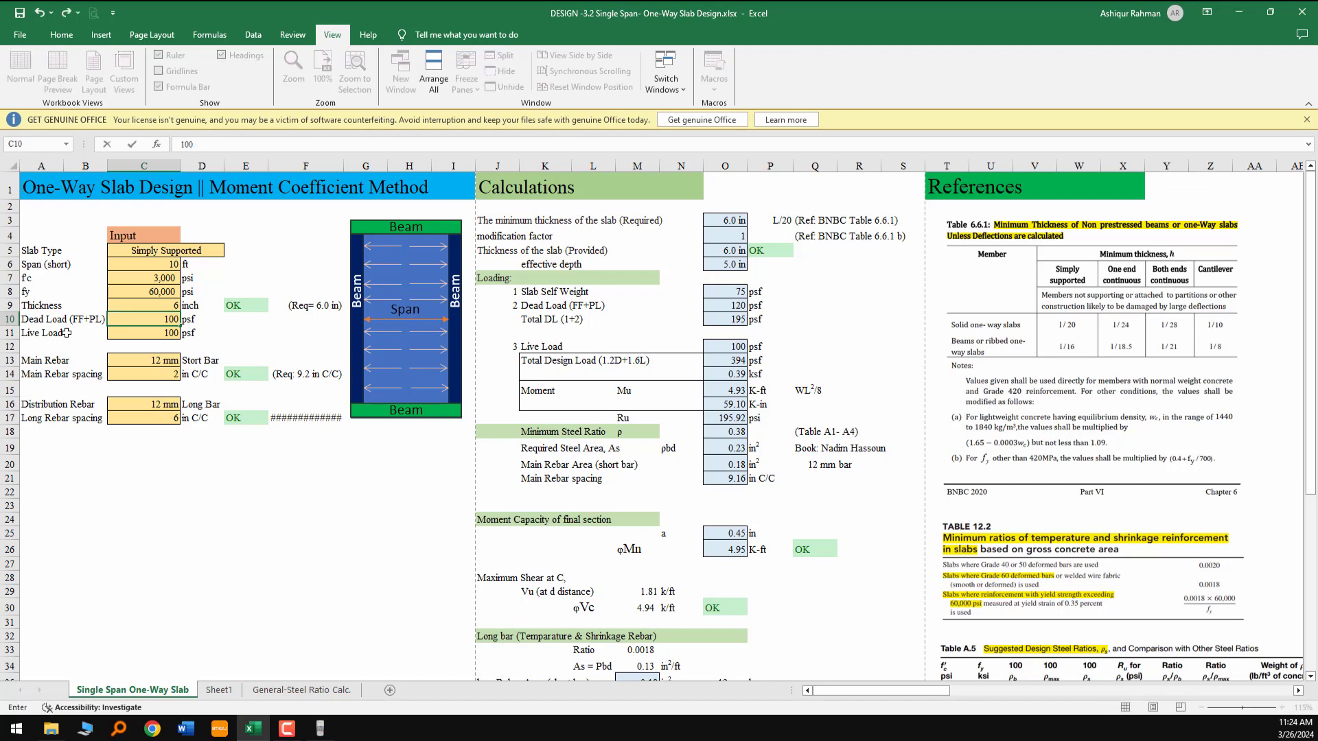
key(Return)
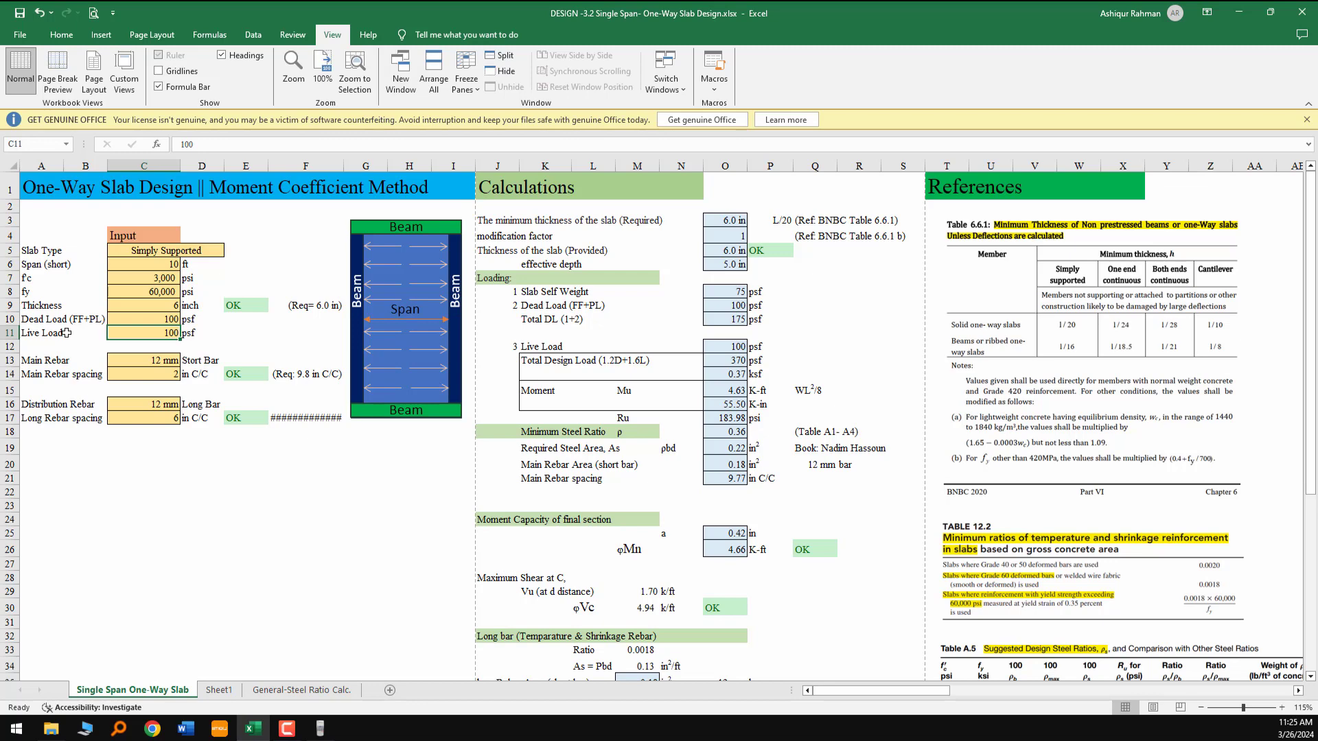
Set the Live Load input to 42 psf and auto-fit the width of column F to its contents
text(42)
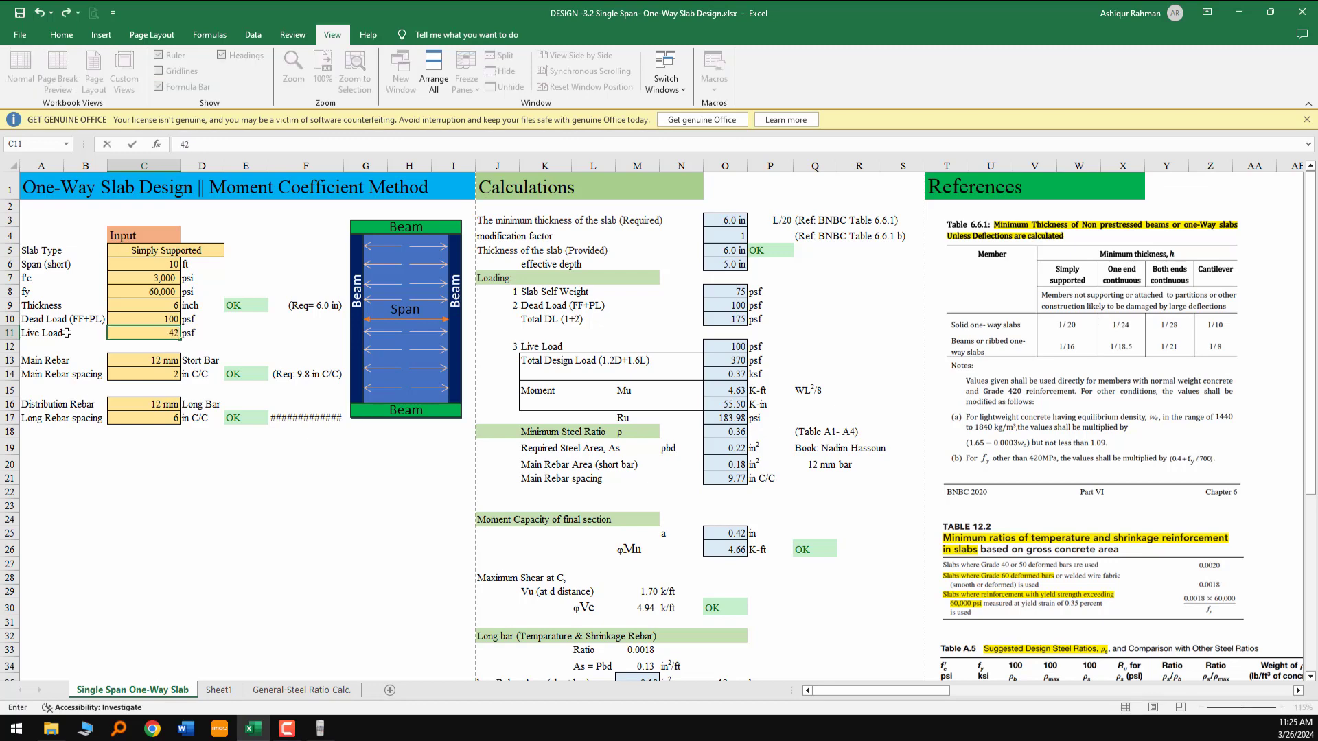
key(Return)
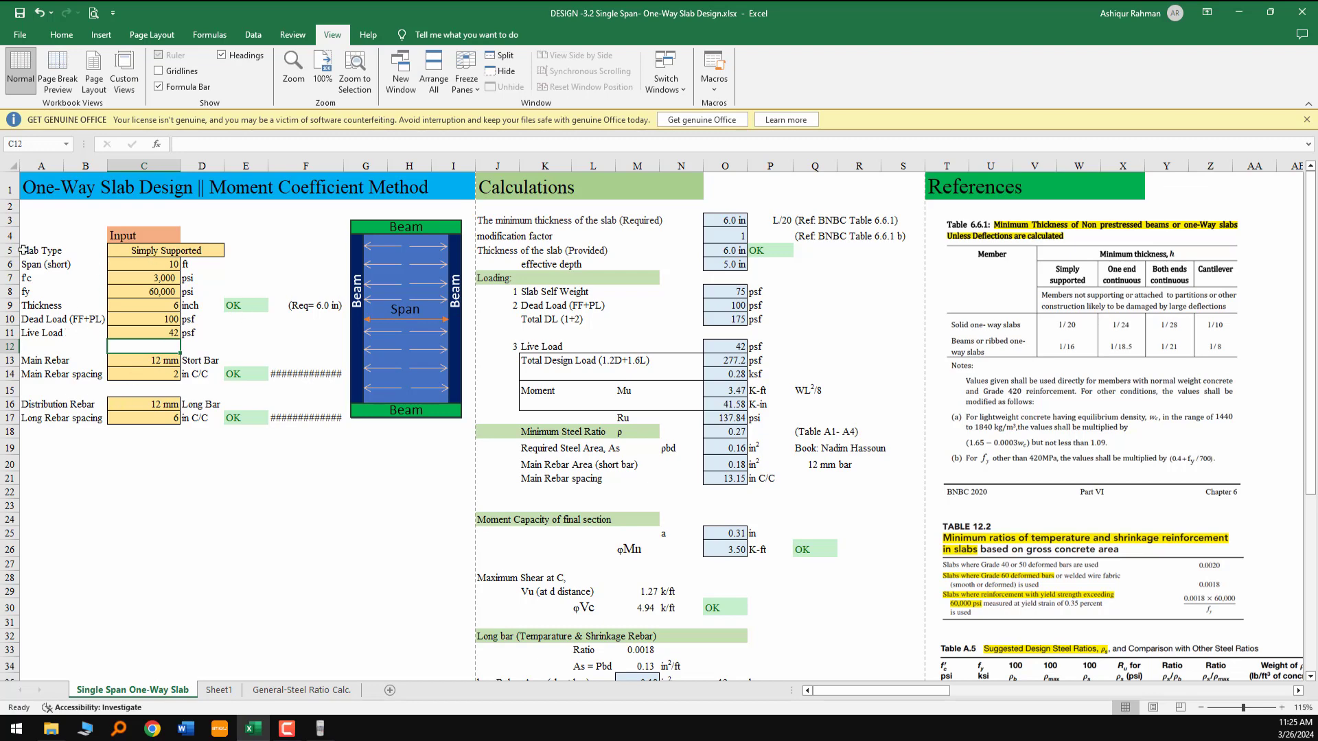
double_click(343, 166)
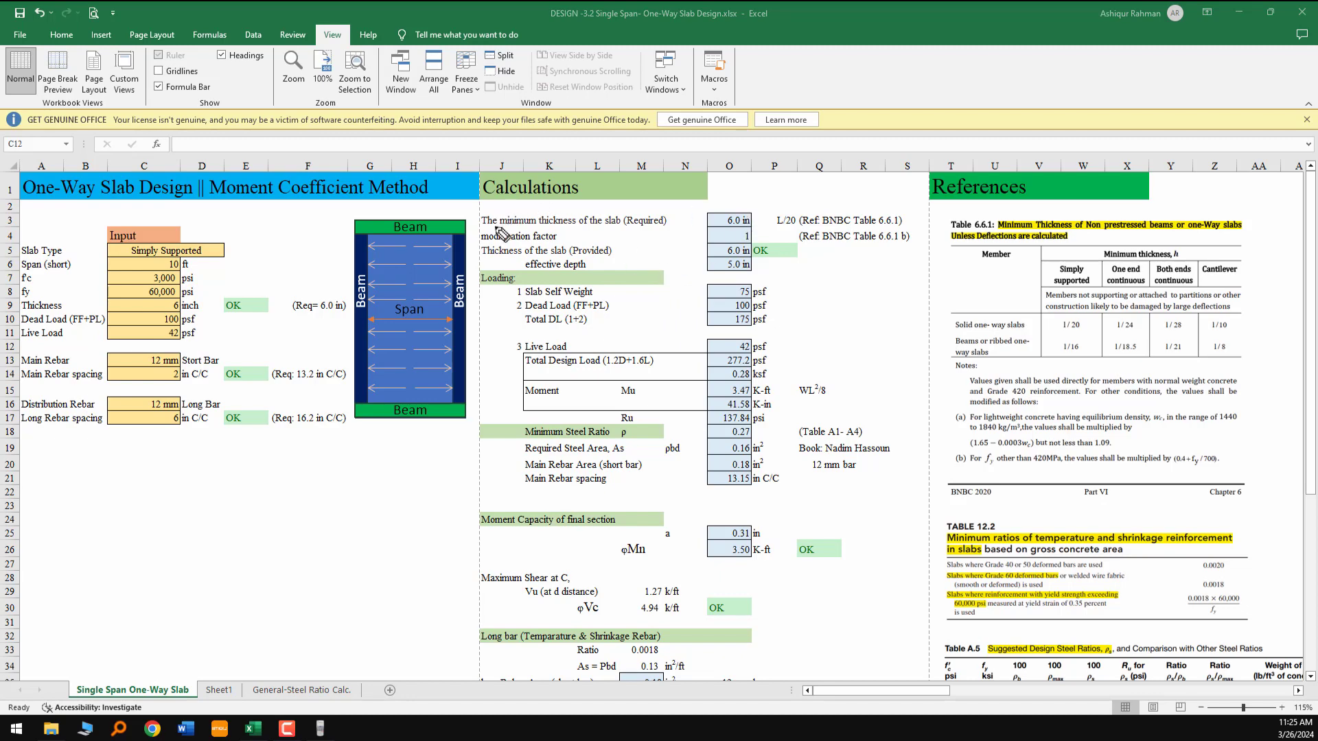
Mark the required minimum thickness label with L/20 and the modification factor with its 6.6.1 b reference in pen, and clear the marks
drag(491, 232, 590, 232)
mouse_move(779, 230)
mouse_down()
mouse_move(804, 219)
mouse_move(770, 219)
mouse_move(789, 230)
mouse_up()
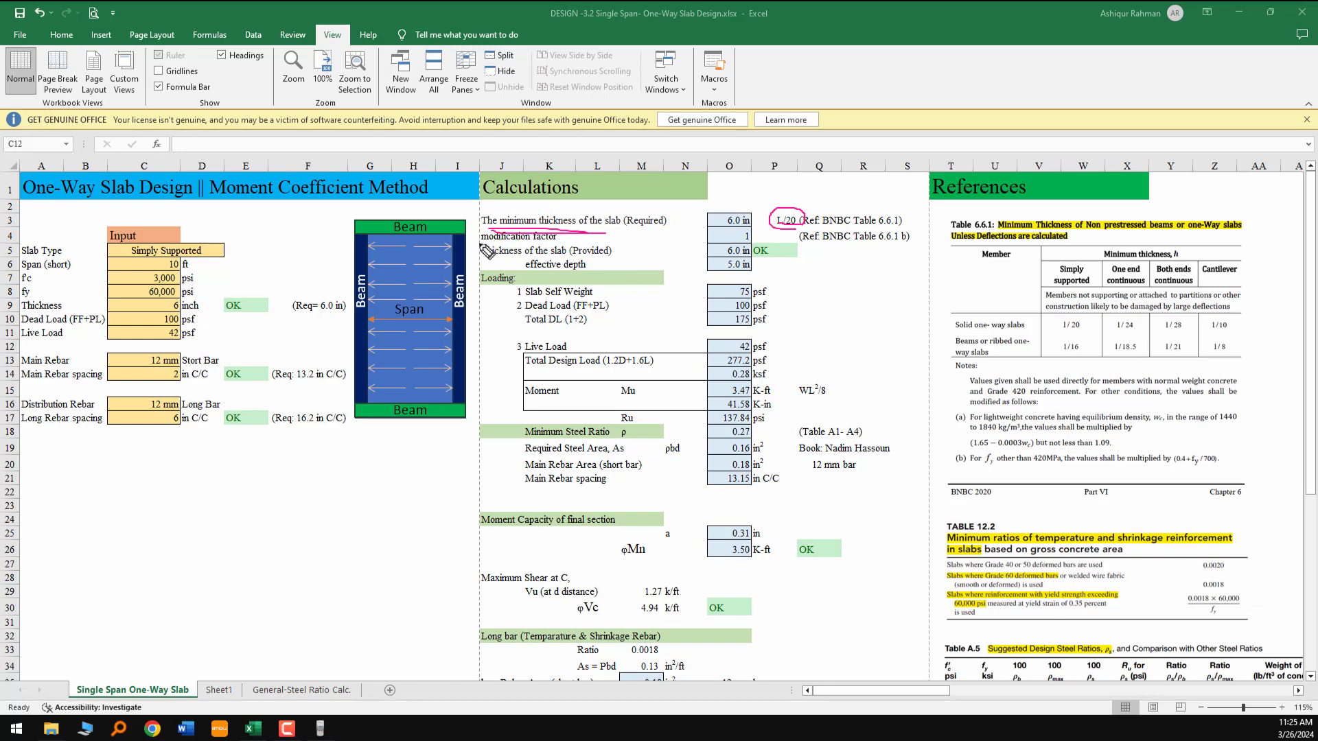
drag(480, 242, 557, 241)
drag(926, 529, 935, 545)
mouse_move(873, 243)
mouse_down()
mouse_move(911, 230)
mouse_move(870, 231)
mouse_move(904, 246)
mouse_move(896, 230)
mouse_up()
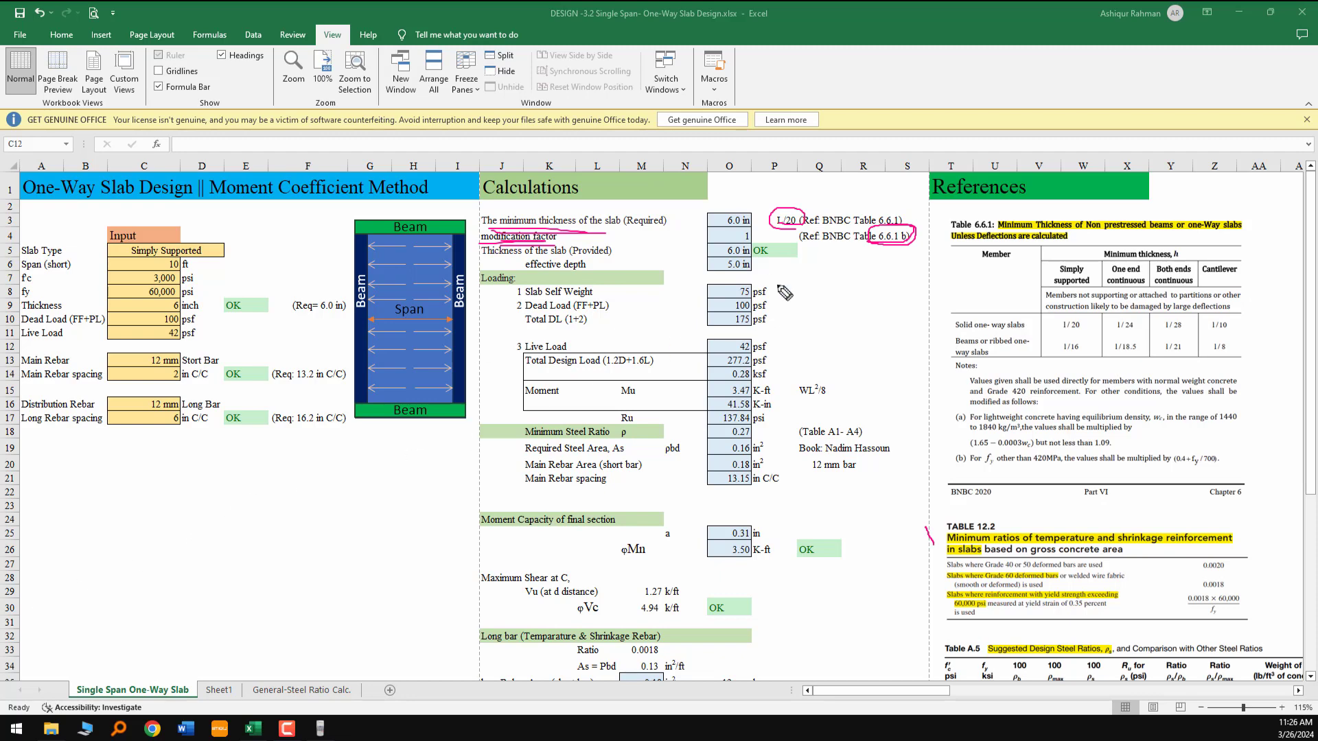
drag(735, 240, 761, 237)
key(Escape)
click(818, 305)
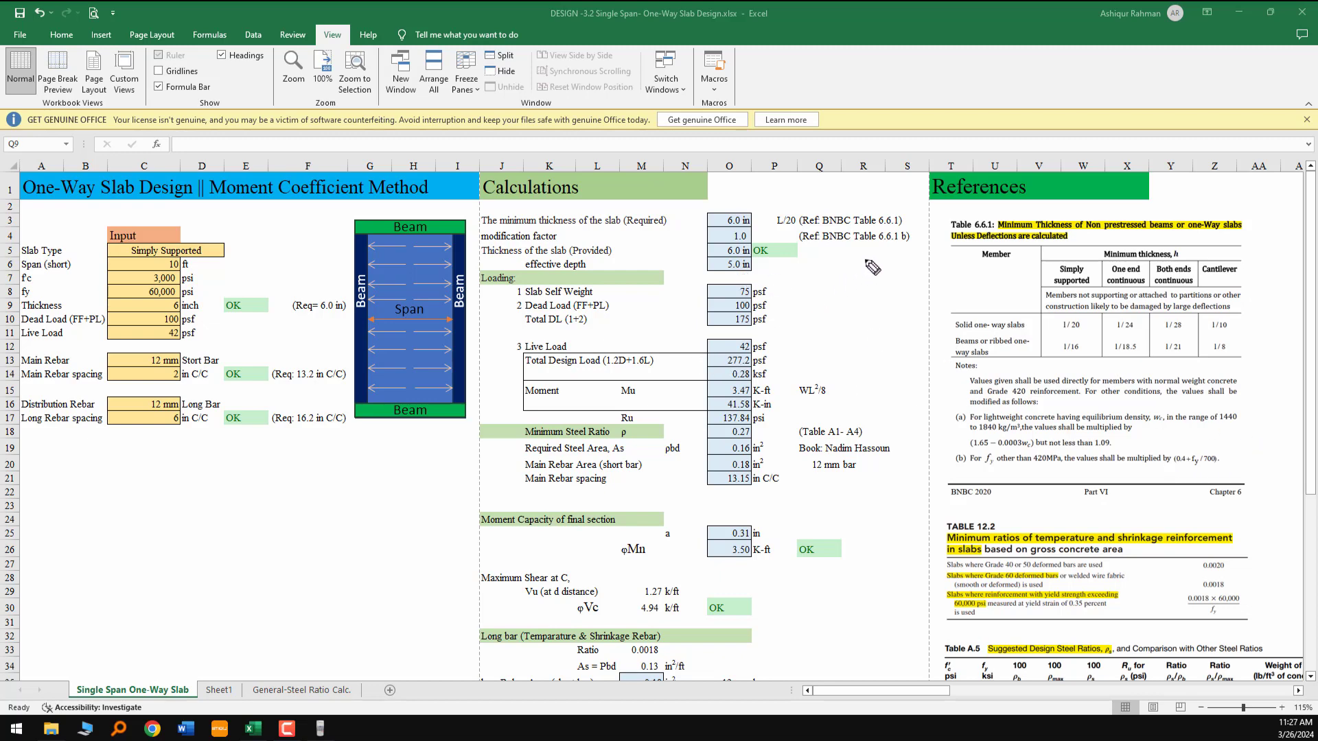
Mark the 6.6.1 b reference, note (b) with its 420MPa condition and multiplier wording, and the table's thickness ratios in pen
drag(867, 244, 909, 244)
mouse_move(961, 439)
mouse_down()
mouse_move(955, 467)
mouse_move(1011, 469)
mouse_up()
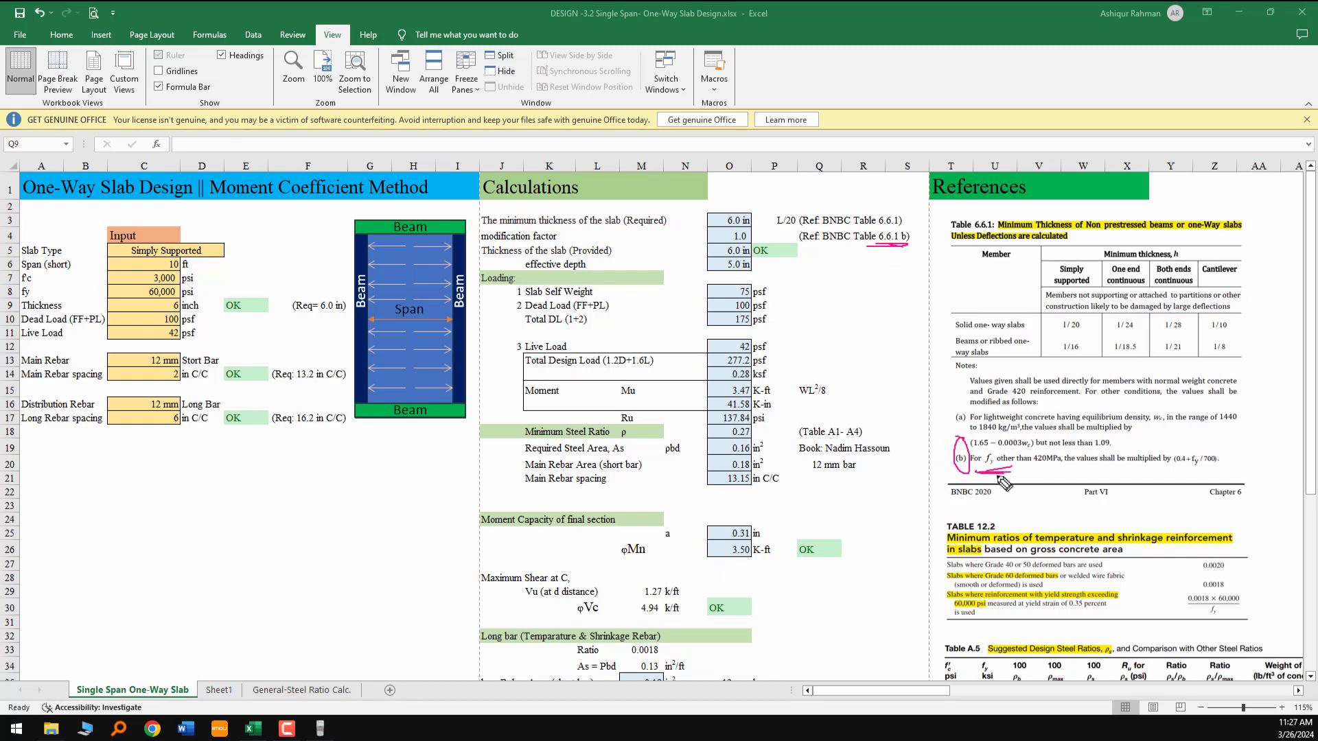
mouse_move(1032, 468)
mouse_down()
mouse_move(1057, 468)
mouse_move(1060, 447)
mouse_move(1027, 459)
mouse_move(1042, 470)
mouse_up()
mouse_move(1067, 300)
mouse_down()
mouse_move(1146, 376)
mouse_move(1243, 343)
mouse_move(1033, 307)
mouse_up()
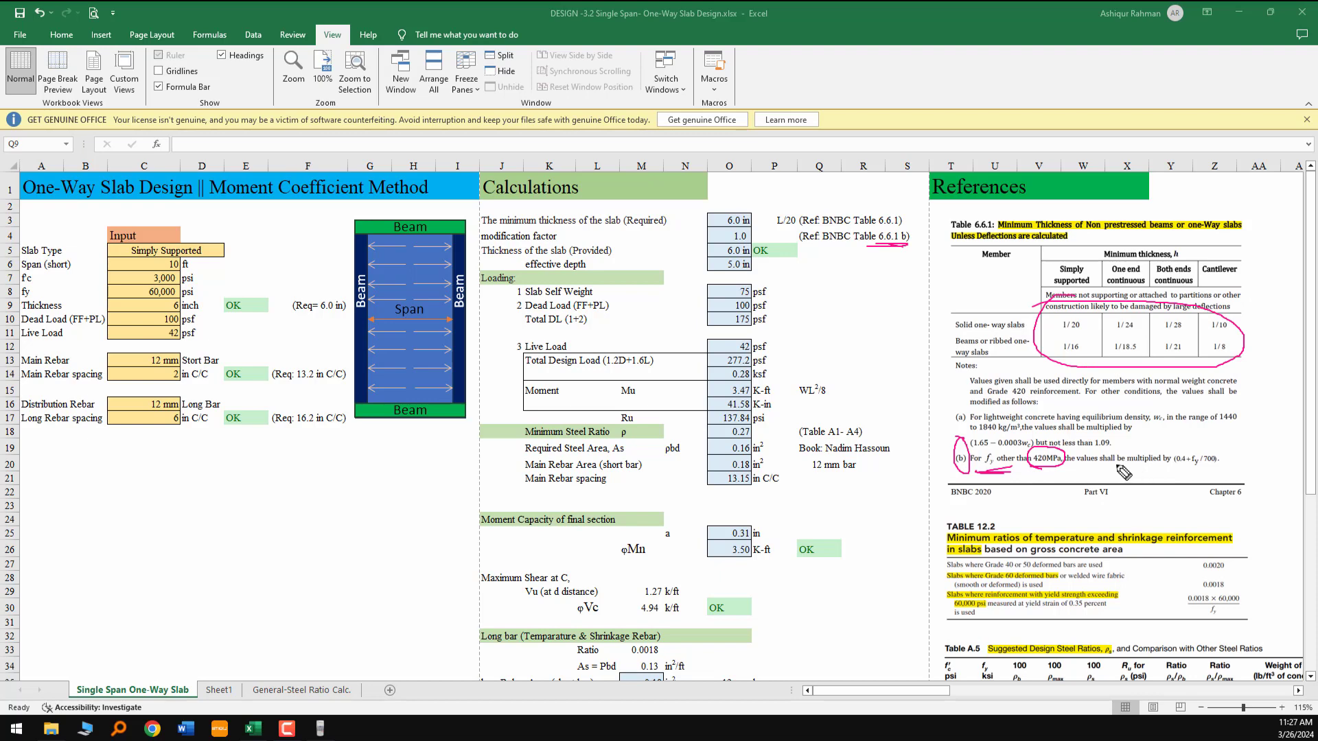
mouse_move(1101, 465)
mouse_down()
mouse_move(1226, 464)
mouse_move(1171, 470)
mouse_up()
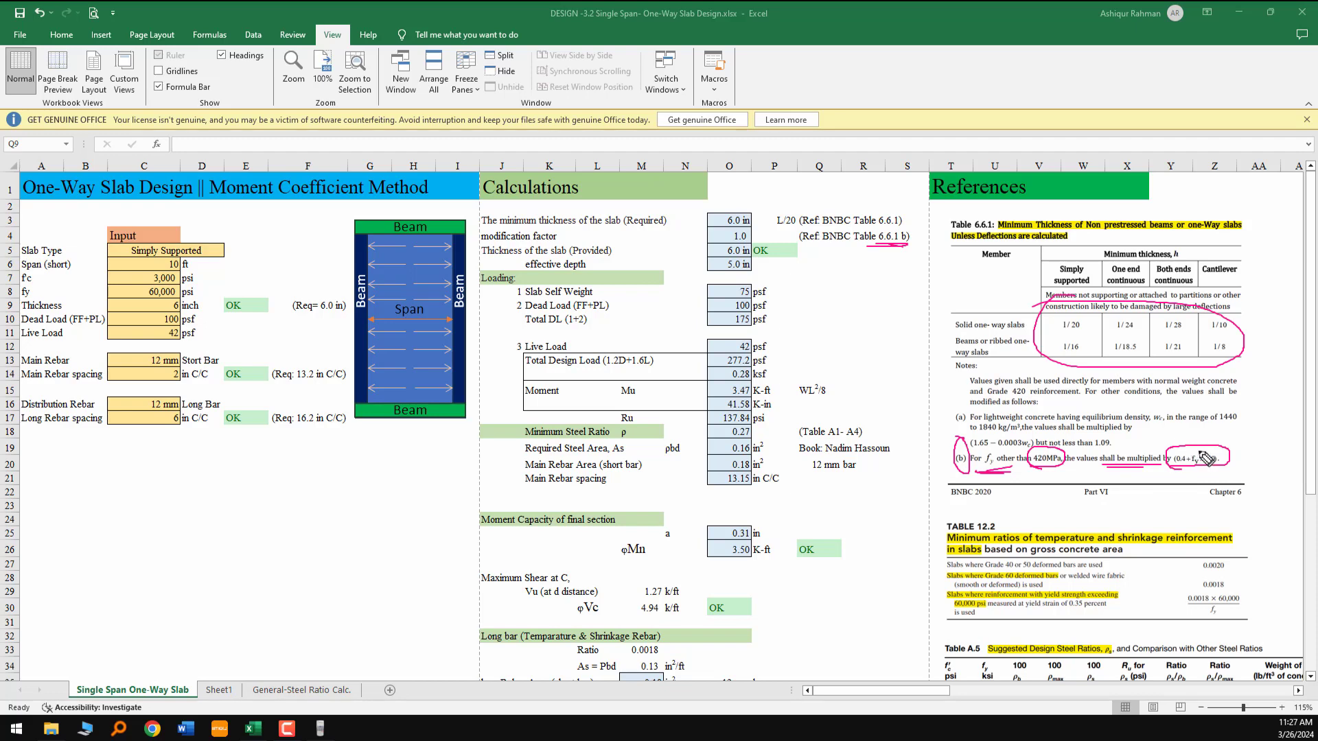
Mark the (0.4 + fy/700) multiplier, link it by arrow to the ratios, and circle the solid one-way slab row and the modification factor
drag(1202, 453, 1213, 453)
mouse_move(1179, 451)
mouse_down()
mouse_move(1131, 367)
mouse_move(1160, 385)
mouse_up()
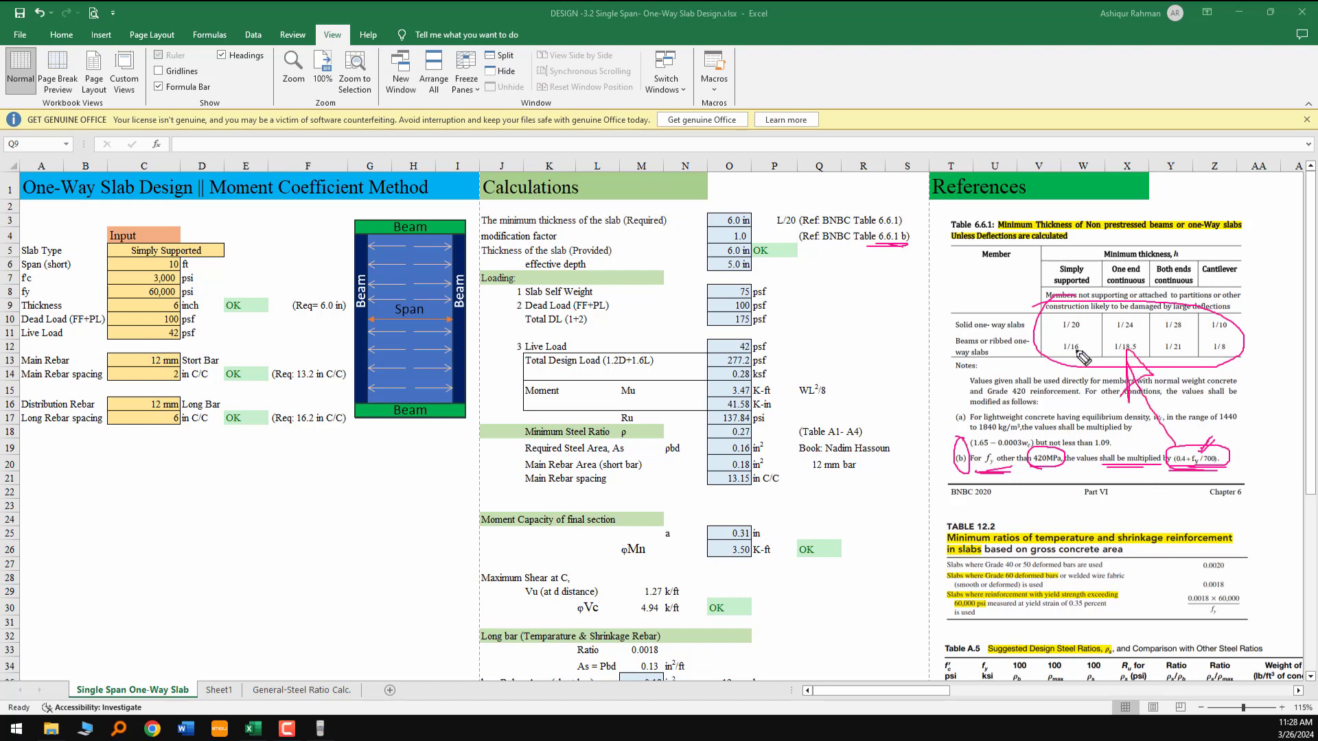
mouse_move(1048, 304)
mouse_down()
mouse_move(1101, 376)
mouse_move(1256, 357)
mouse_move(1074, 304)
mouse_move(1037, 314)
mouse_move(1136, 343)
mouse_move(1236, 336)
mouse_move(1102, 312)
mouse_move(1045, 329)
mouse_up()
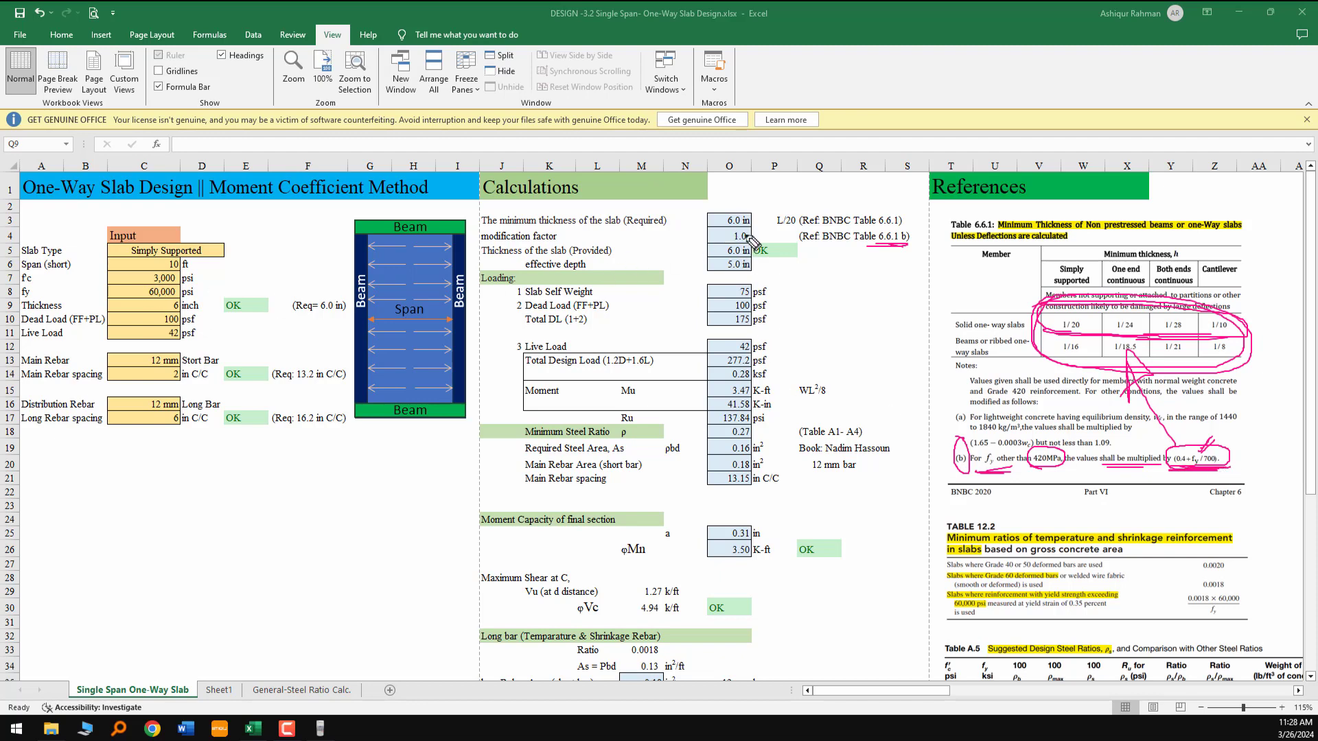
mouse_move(745, 244)
mouse_down()
mouse_move(759, 228)
mouse_move(717, 232)
mouse_up()
Set the fy input to 72,500 psi
click(171, 293)
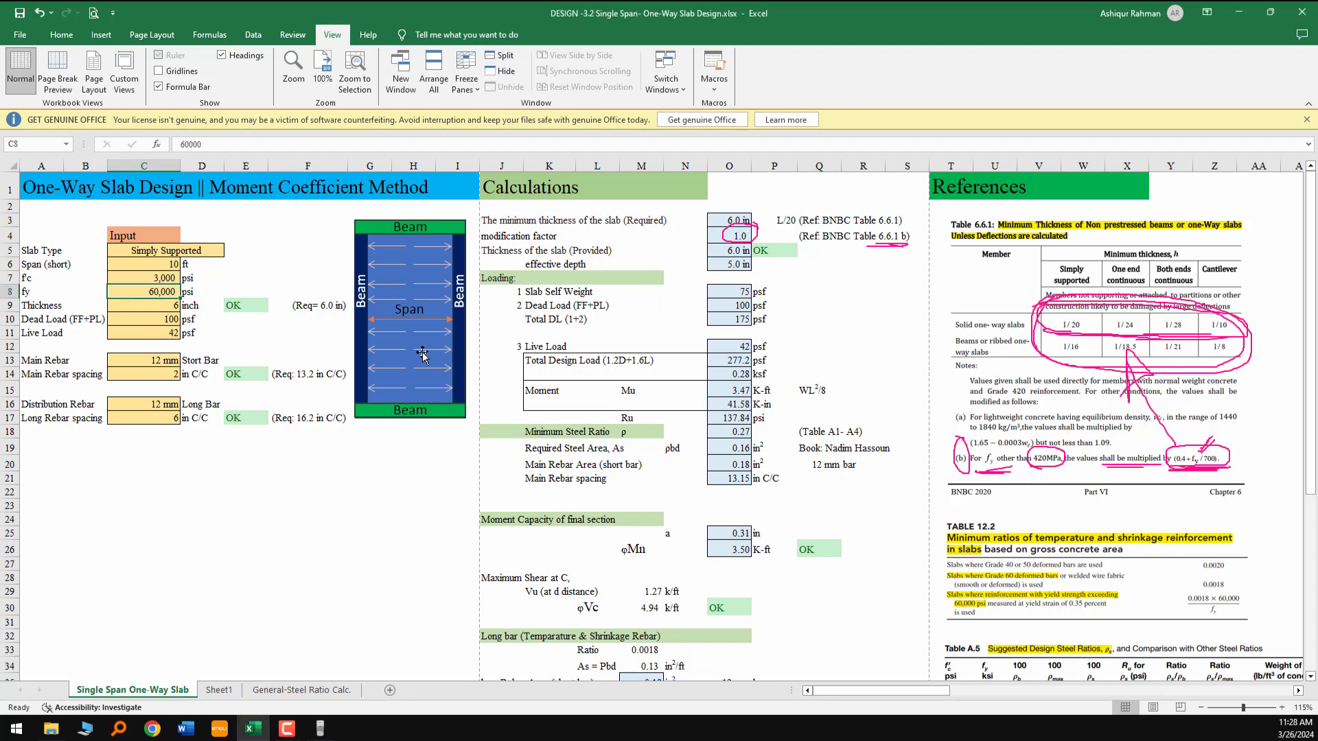
text(72500)
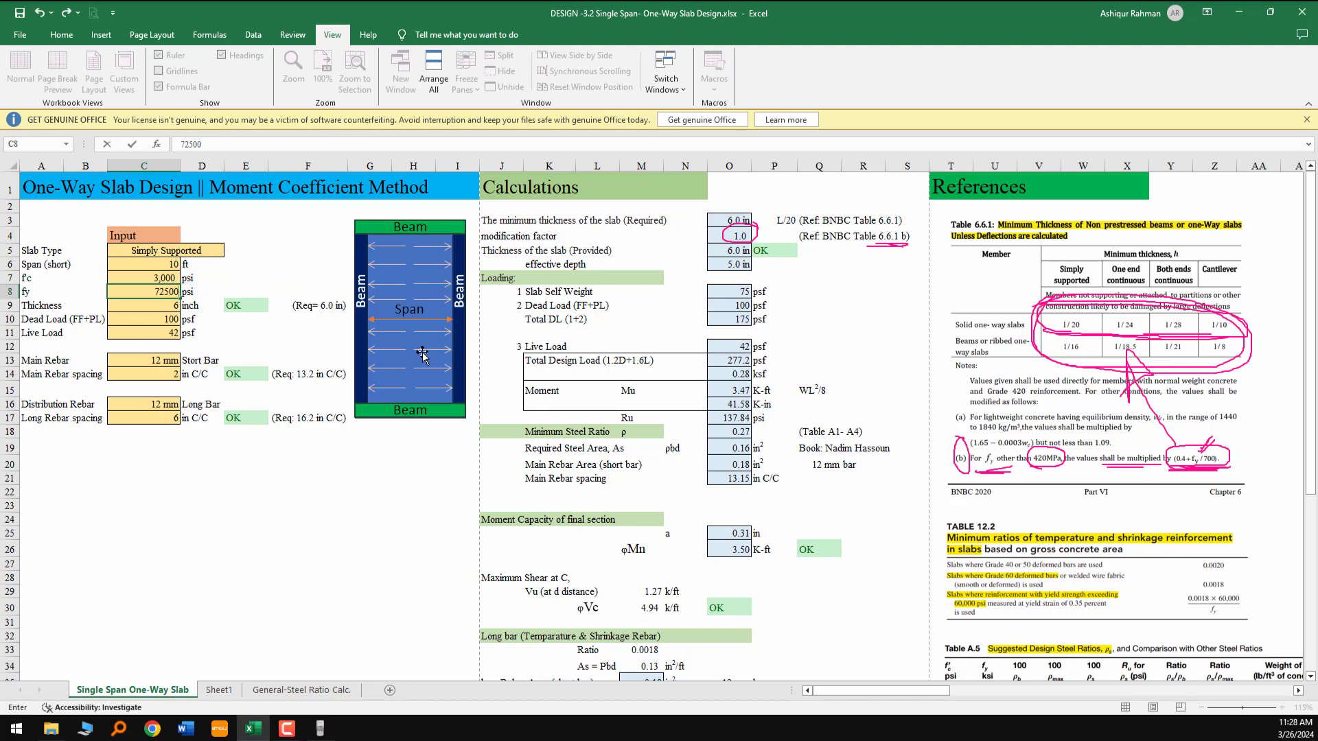
key(Return)
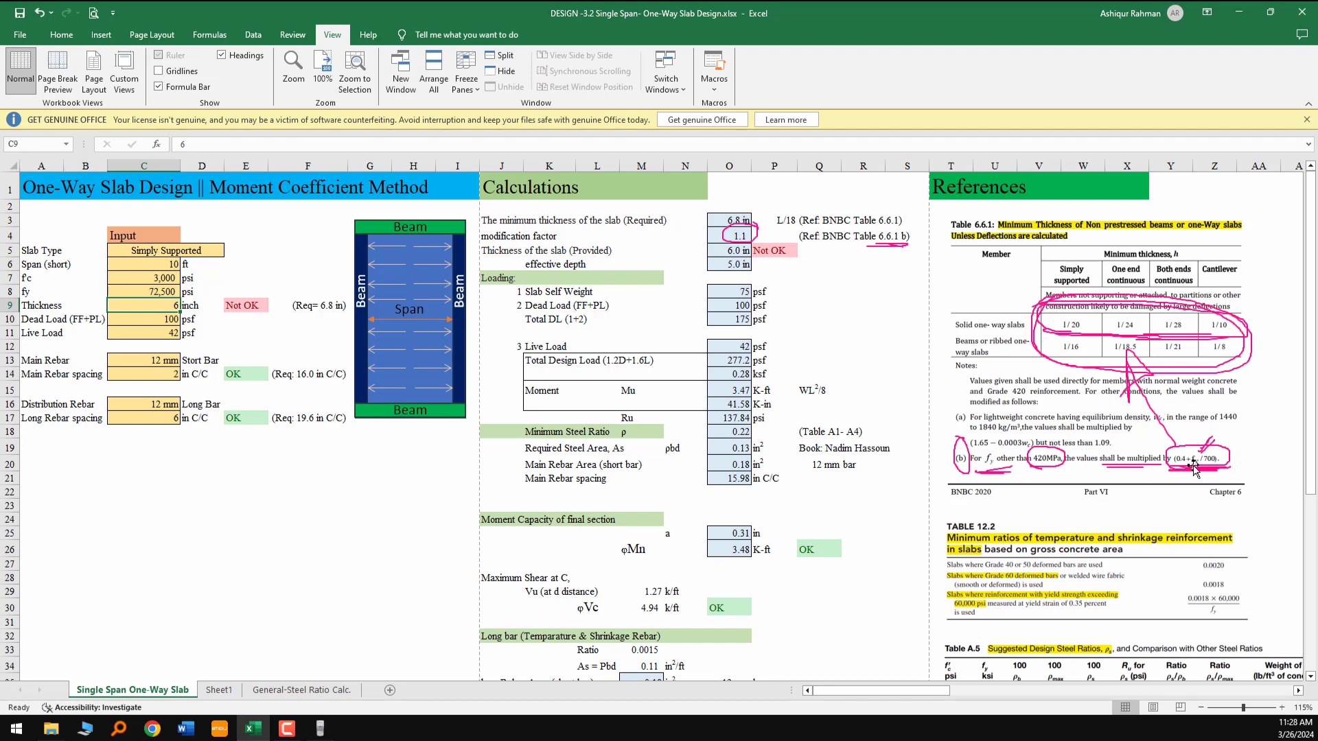
Set the fy input to 60,000 psi and clear all the pen markup
key(Up)
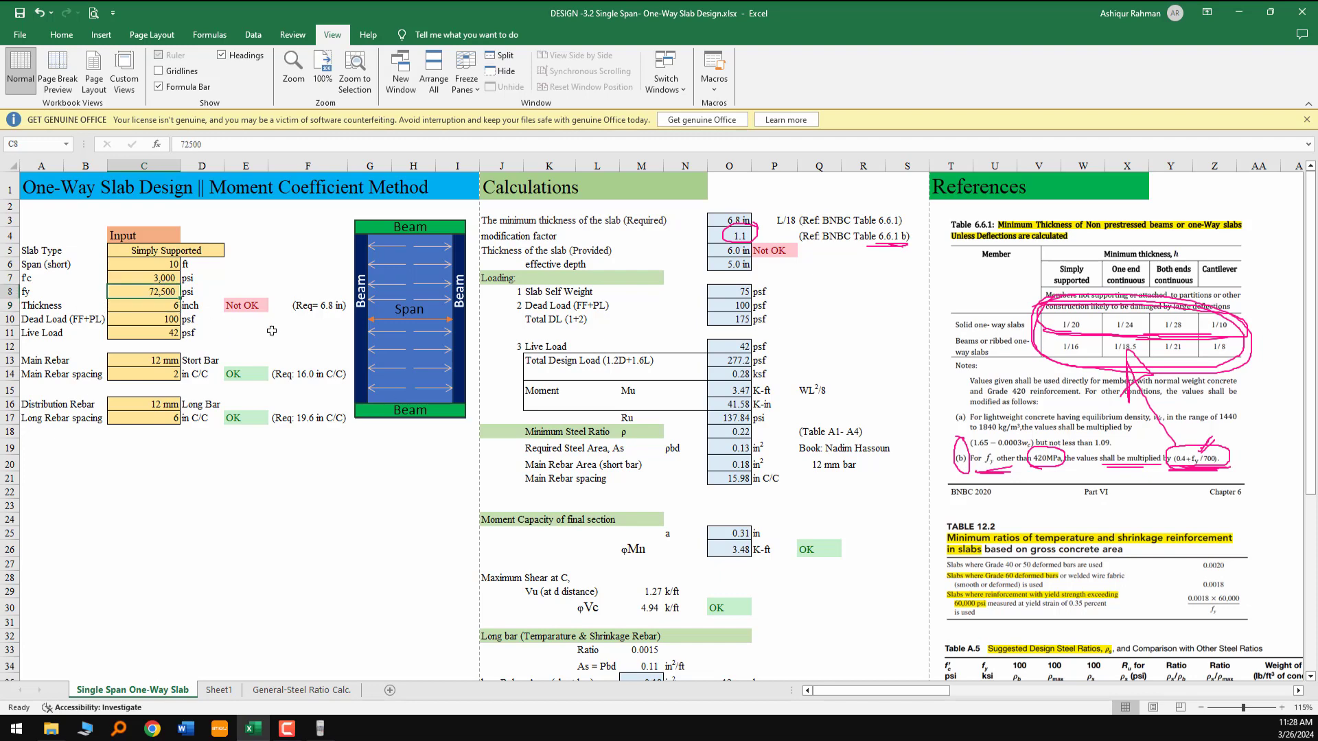
text(60000)
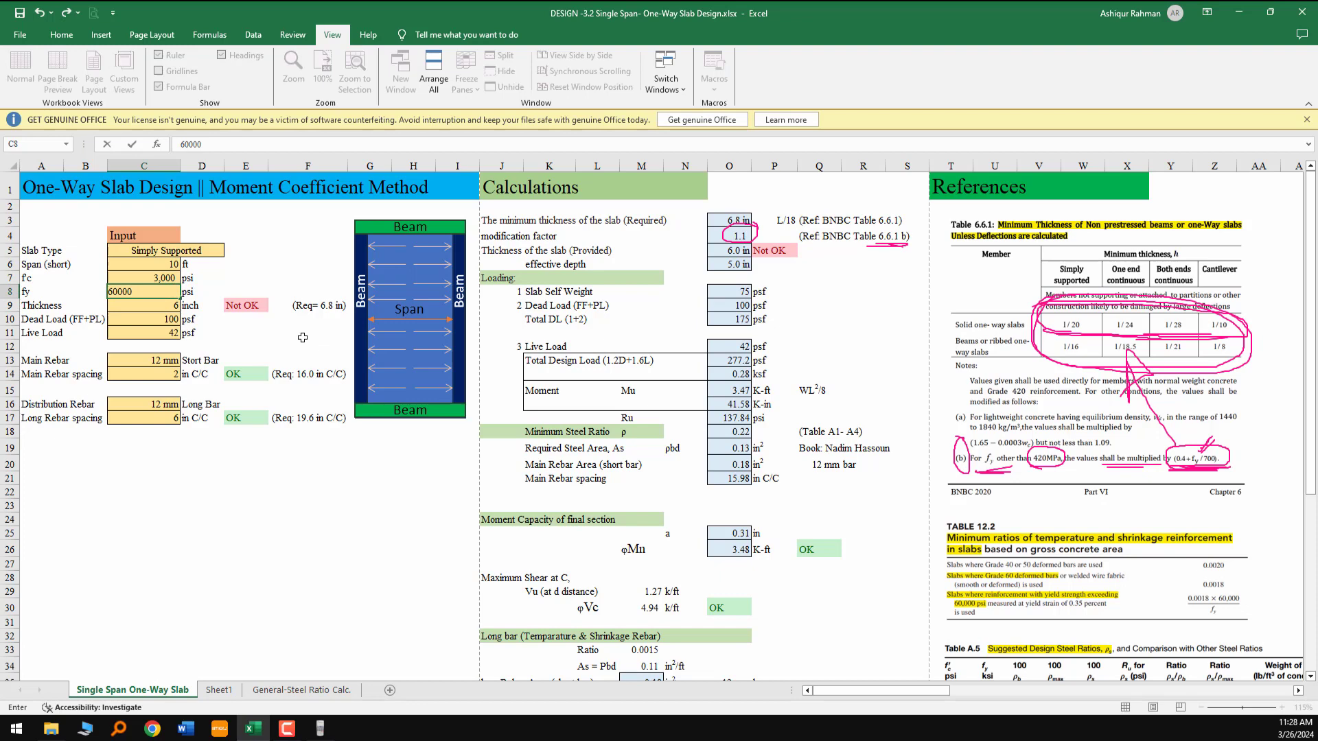
key(Return)
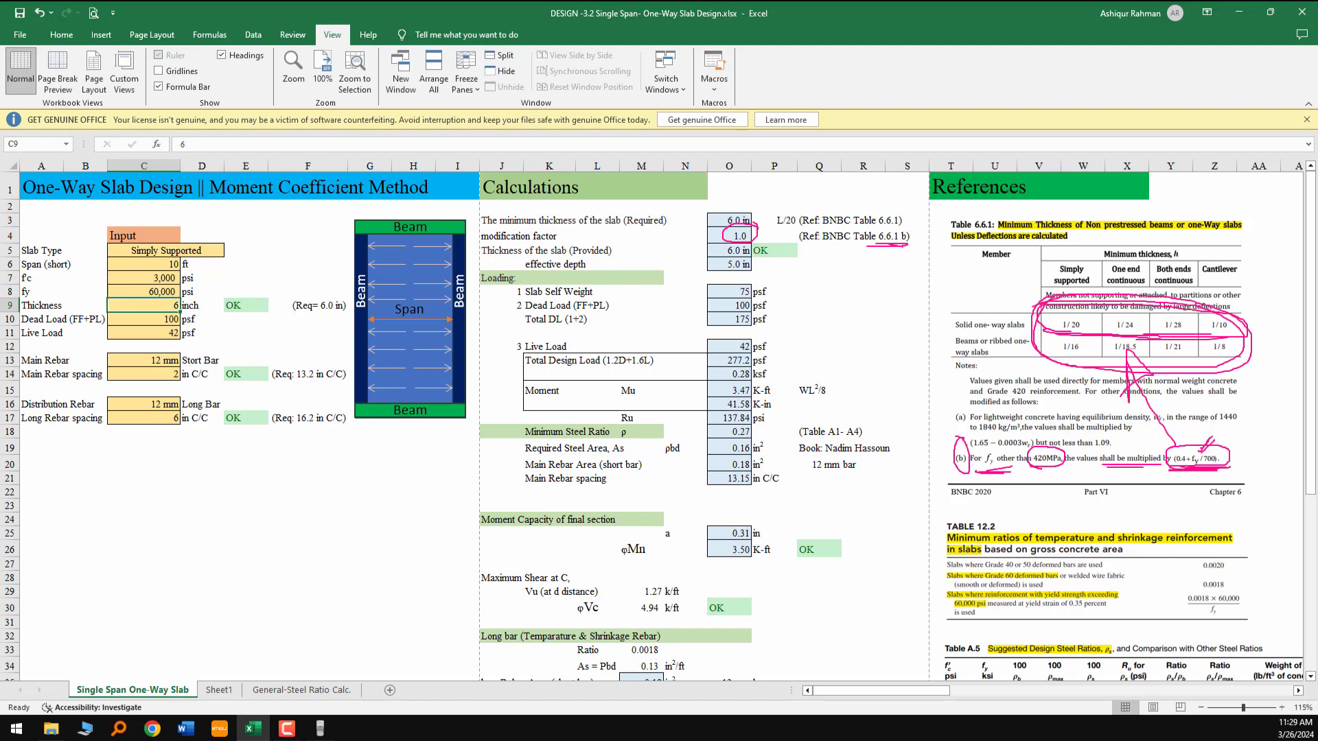
key(Escape)
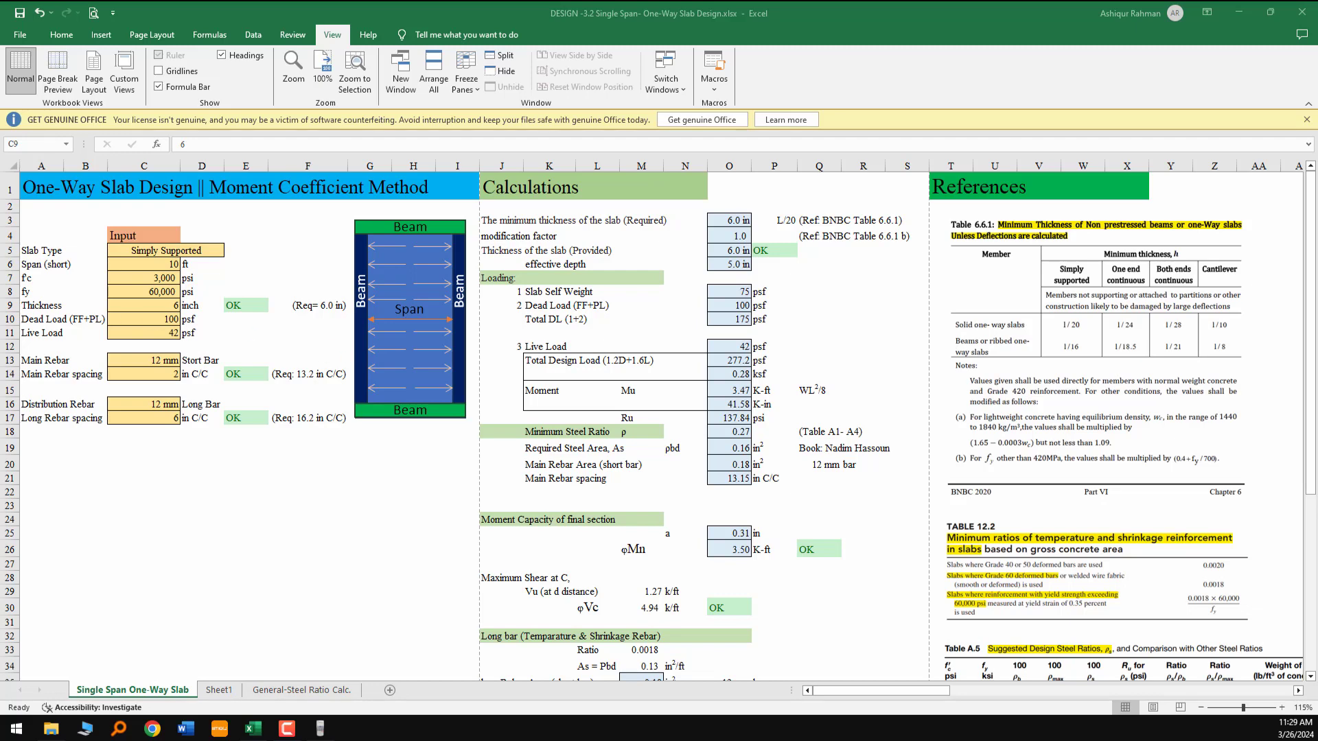
Mark the required and provided slab thicknesses, the Thickness input, its check result and the effective depth in pen, and clear the marks
drag(719, 225, 748, 223)
drag(574, 255, 607, 254)
drag(718, 255, 754, 254)
mouse_move(186, 305)
mouse_down()
mouse_move(186, 321)
mouse_move(171, 298)
mouse_up()
drag(754, 258, 779, 258)
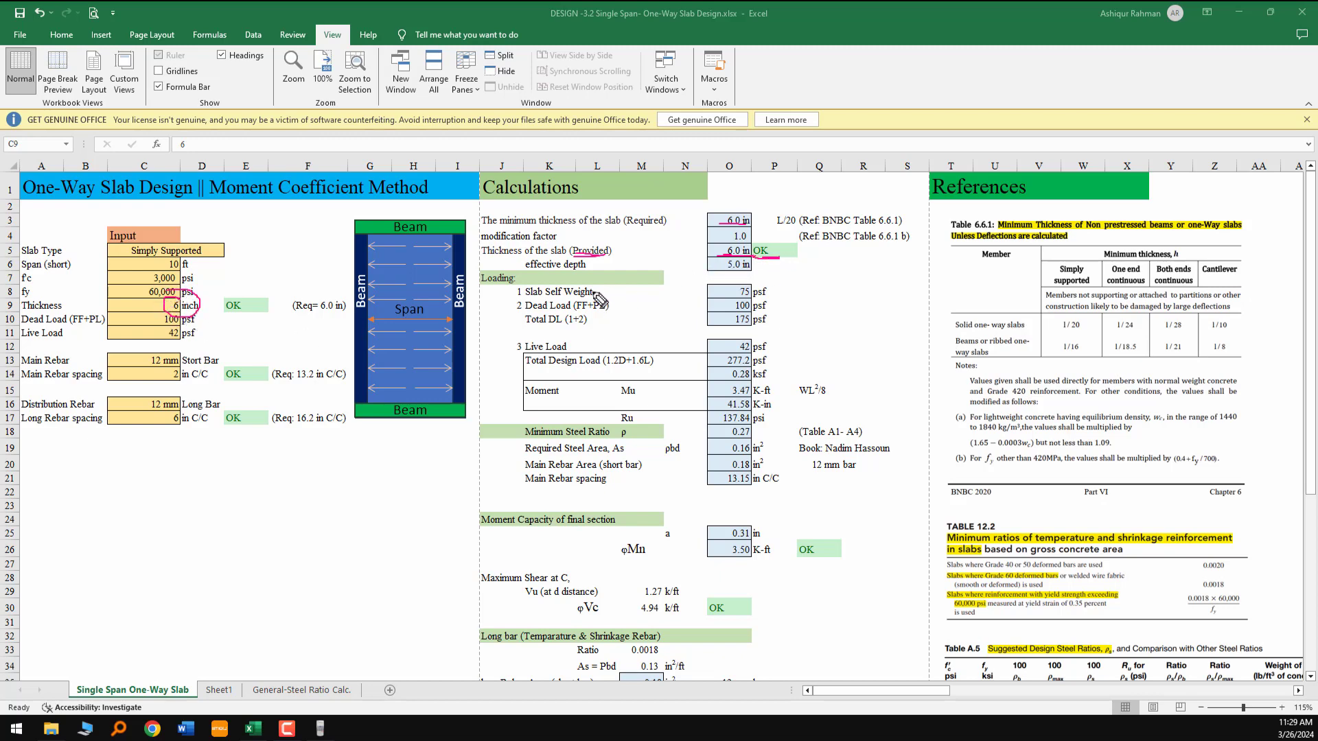
drag(716, 271, 755, 271)
key(e)
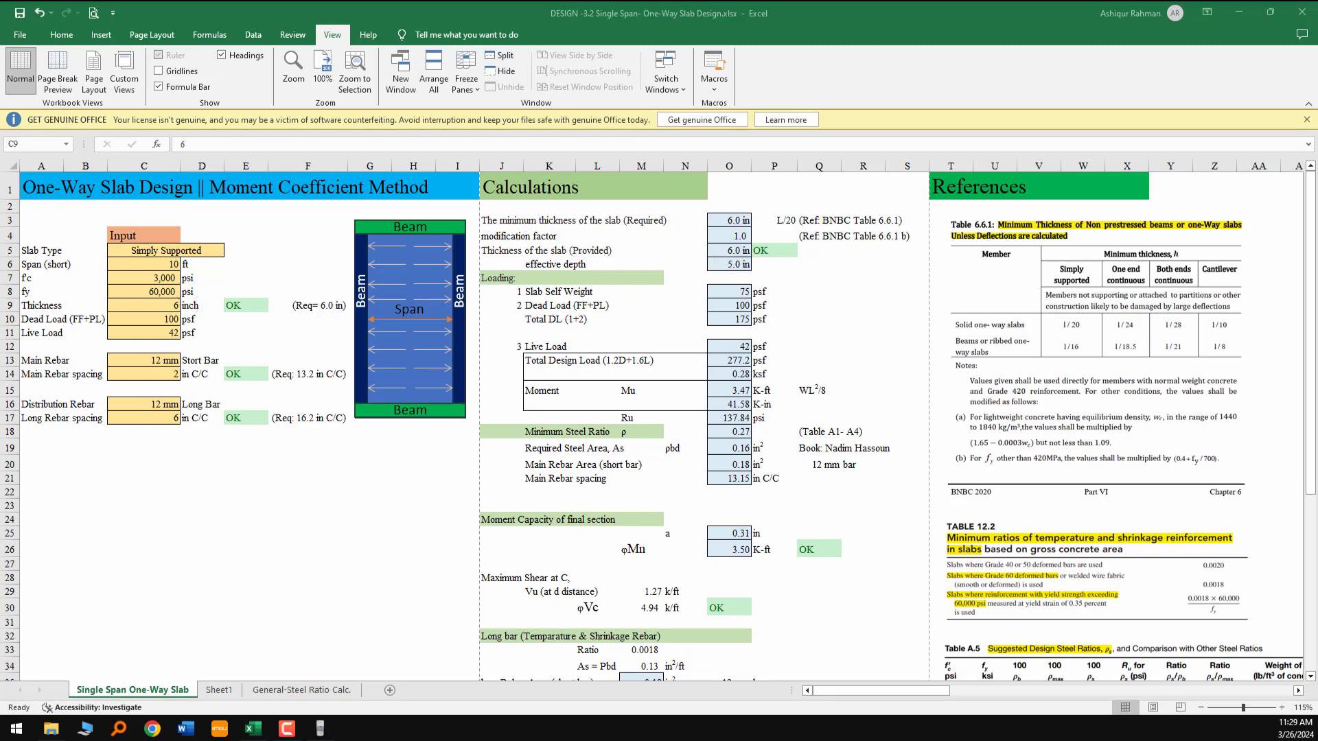
Sketch the slab section with its bottom cover in pen beside the effective depth row, underline the effective depth, and clear the marks
drag(714, 274, 903, 276)
drag(795, 313, 919, 317)
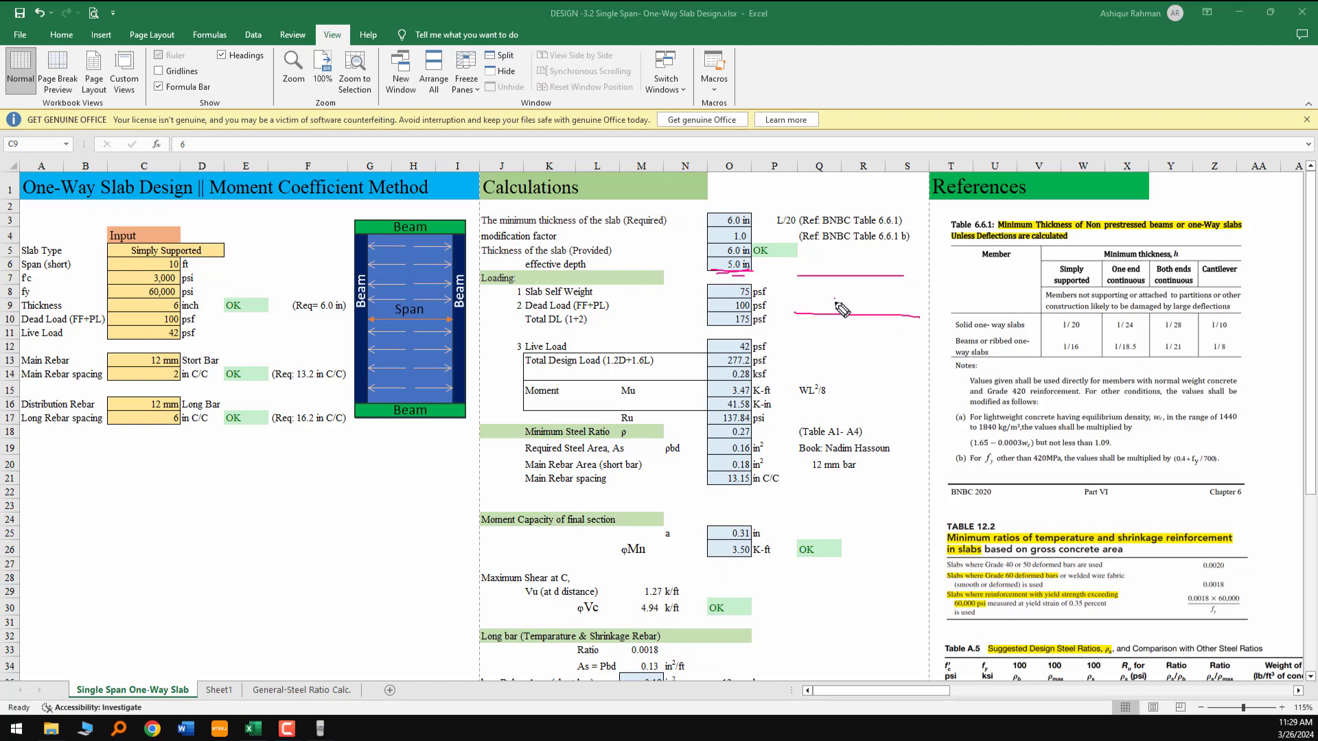
drag(837, 301, 844, 298)
mouse_move(815, 305)
mouse_down()
mouse_move(834, 304)
mouse_move(826, 318)
mouse_up()
drag(525, 273, 630, 281)
drag(715, 273, 749, 272)
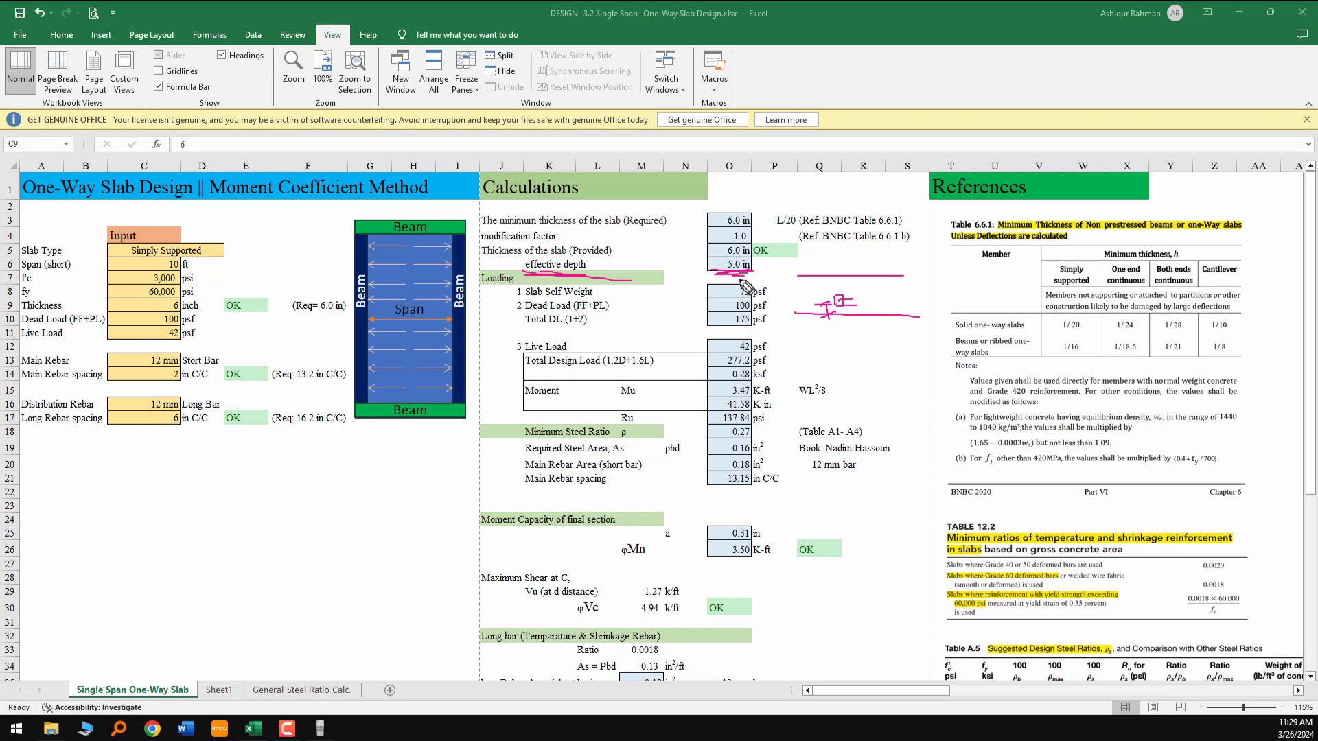
key(e)
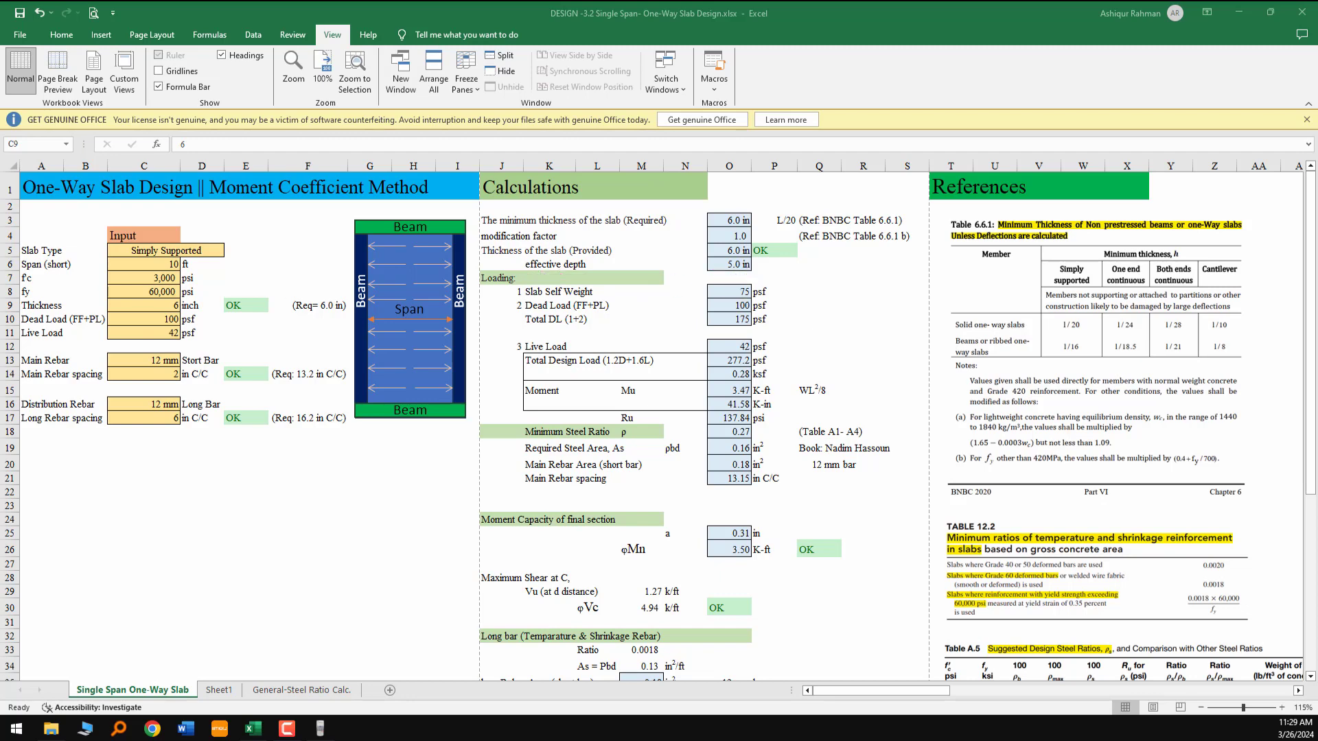
Circle the Loading heading, underline Slab Self Weight, and circle the Thickness input and the self-weight value in pen
mouse_move(525, 272)
mouse_down()
mouse_move(477, 278)
mouse_move(518, 264)
mouse_move(580, 301)
mouse_move(611, 300)
mouse_up()
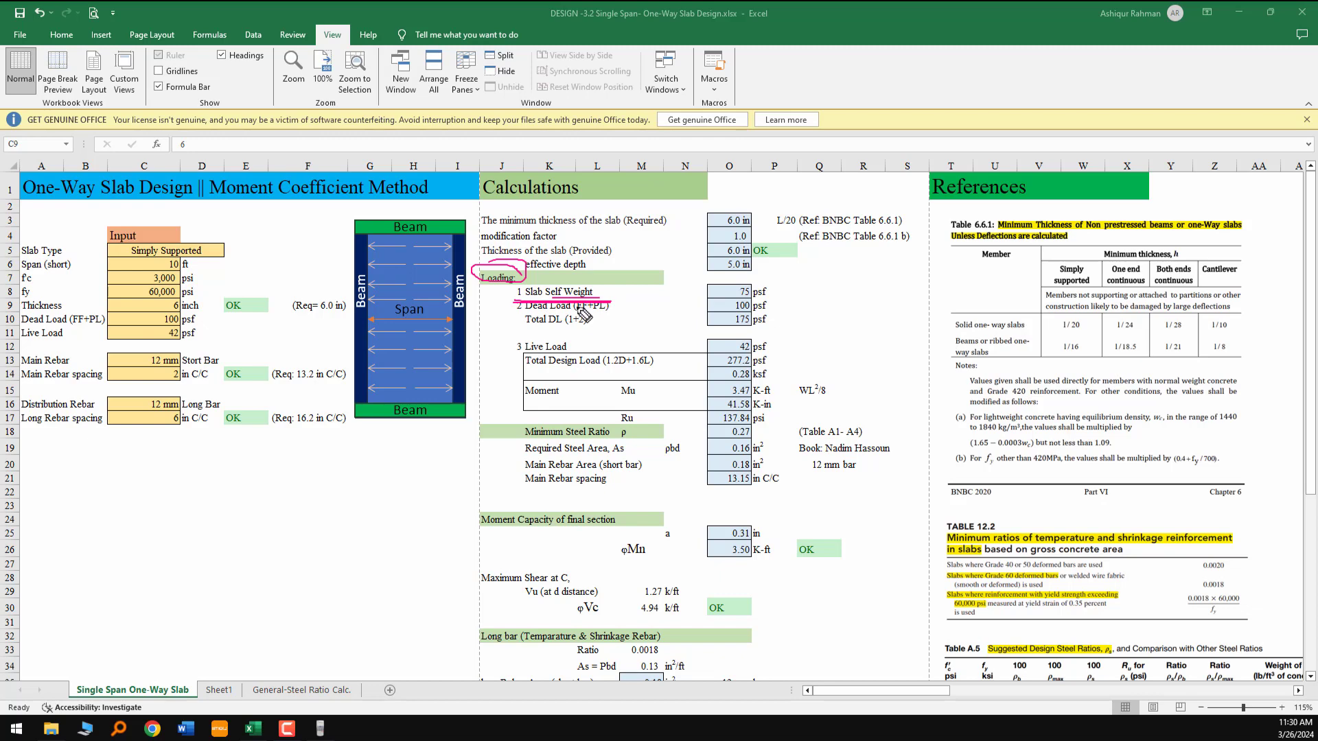
mouse_move(195, 296)
mouse_down()
mouse_move(165, 300)
mouse_move(186, 300)
mouse_up()
mouse_move(768, 276)
mouse_down()
mouse_move(724, 282)
mouse_move(755, 298)
mouse_up()
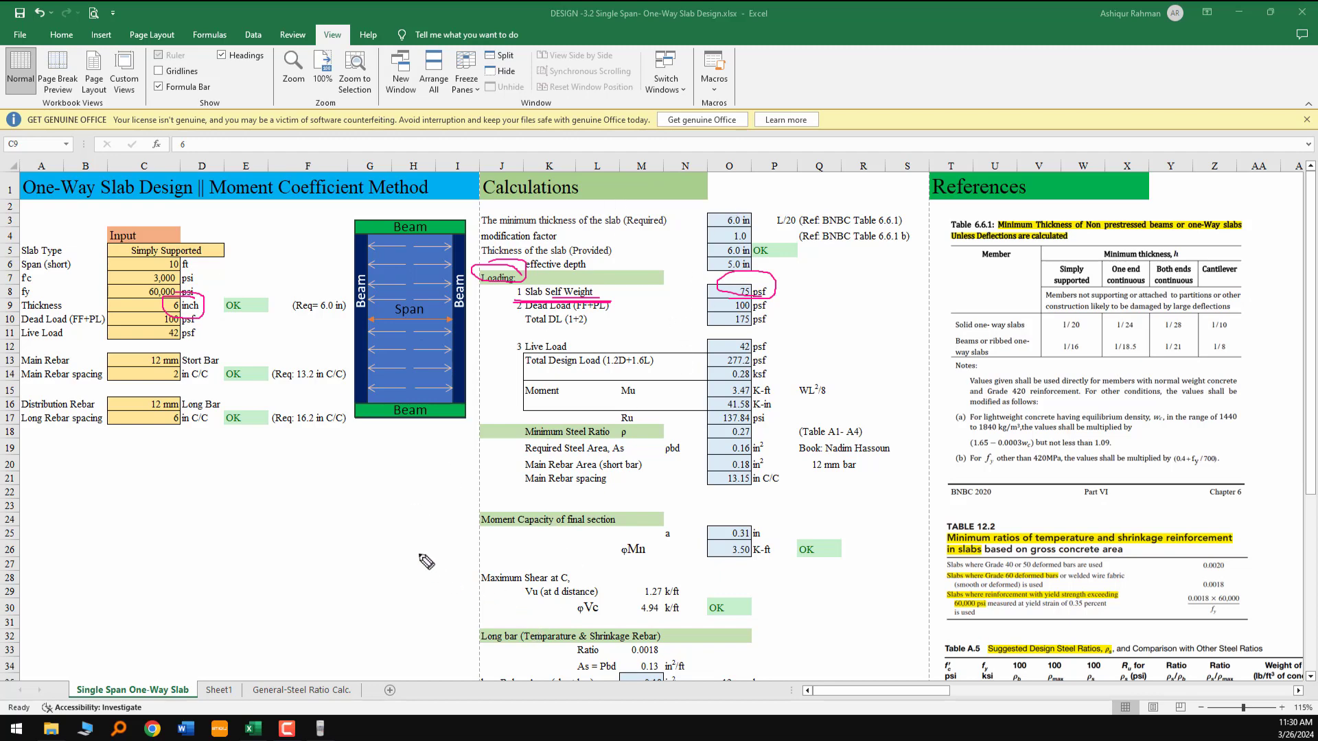
Circle the Input block, underline its thickness check and both rebar spacing rows plus the self-weight value, and clear the pen marks
mouse_move(118, 231)
mouse_down()
mouse_move(131, 438)
mouse_move(97, 232)
mouse_up()
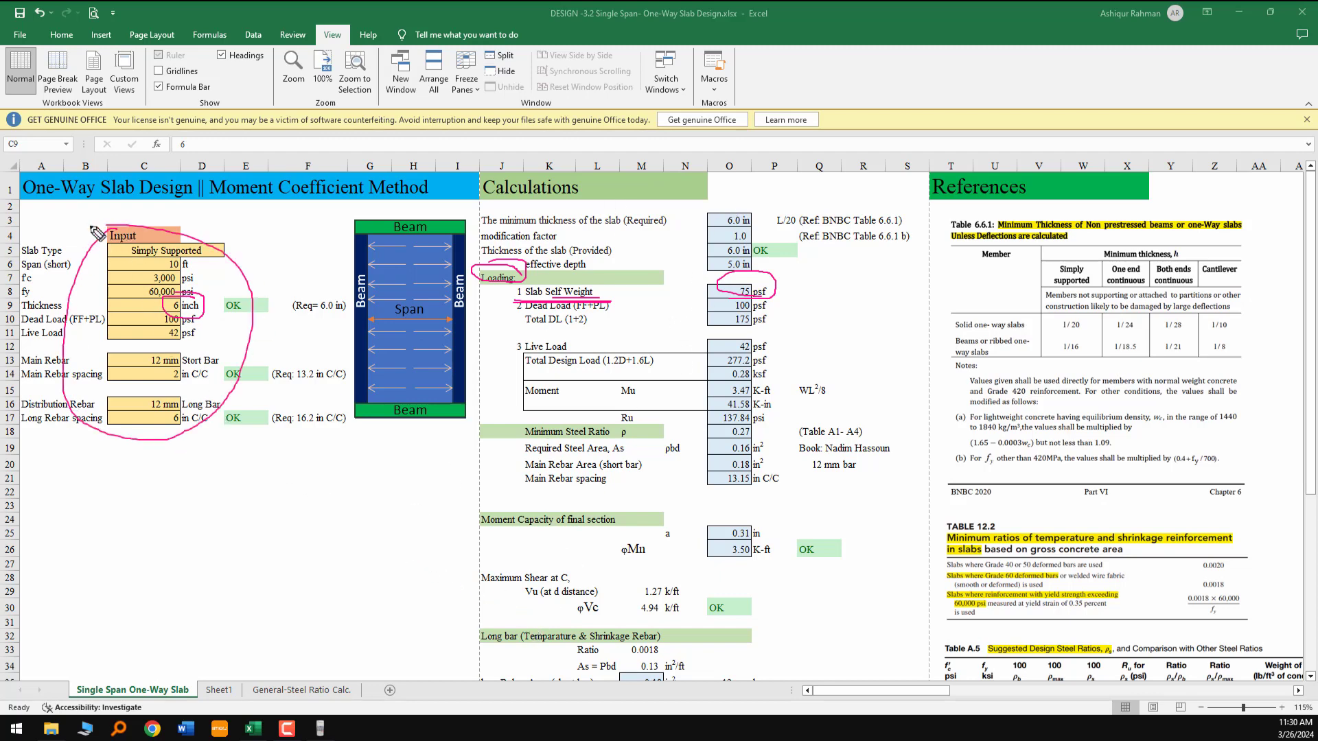
drag(225, 320, 265, 318)
mouse_move(94, 382)
mouse_down()
mouse_move(222, 380)
mouse_move(206, 386)
mouse_up()
mouse_move(115, 435)
mouse_down()
mouse_move(300, 434)
mouse_move(283, 439)
mouse_up()
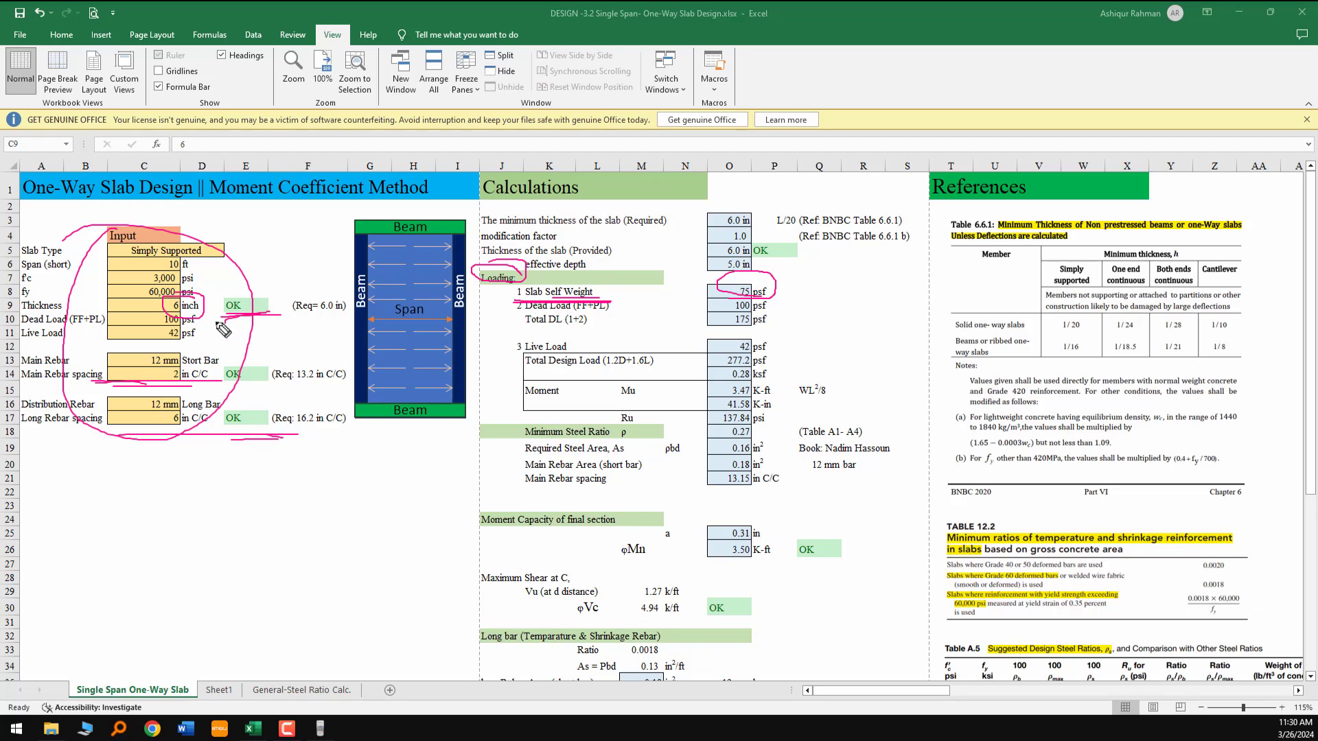
drag(722, 300, 810, 300)
key(Escape)
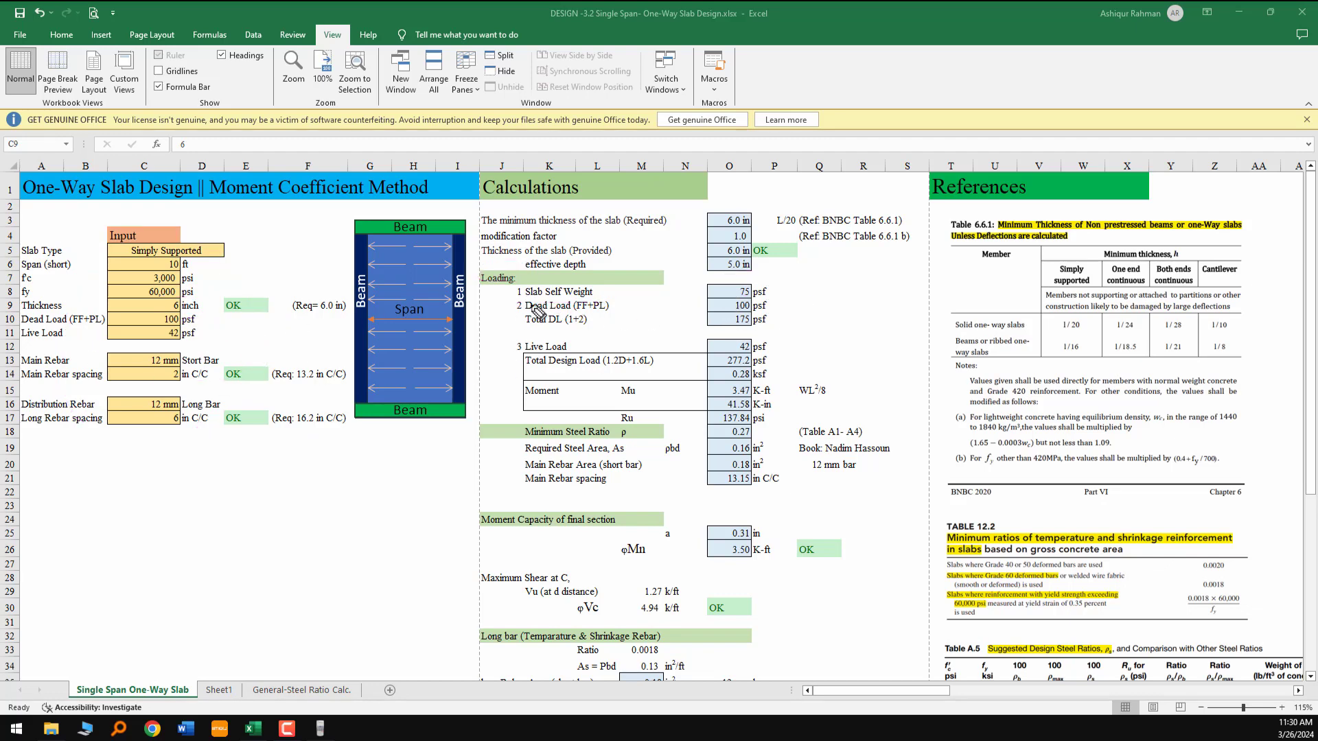
Underline the dead load input and its calculation value, the Total DL (1+2) label, the self-weight value and the total DL value in pen
drag(145, 323, 217, 323)
drag(711, 315, 748, 312)
drag(520, 328, 577, 326)
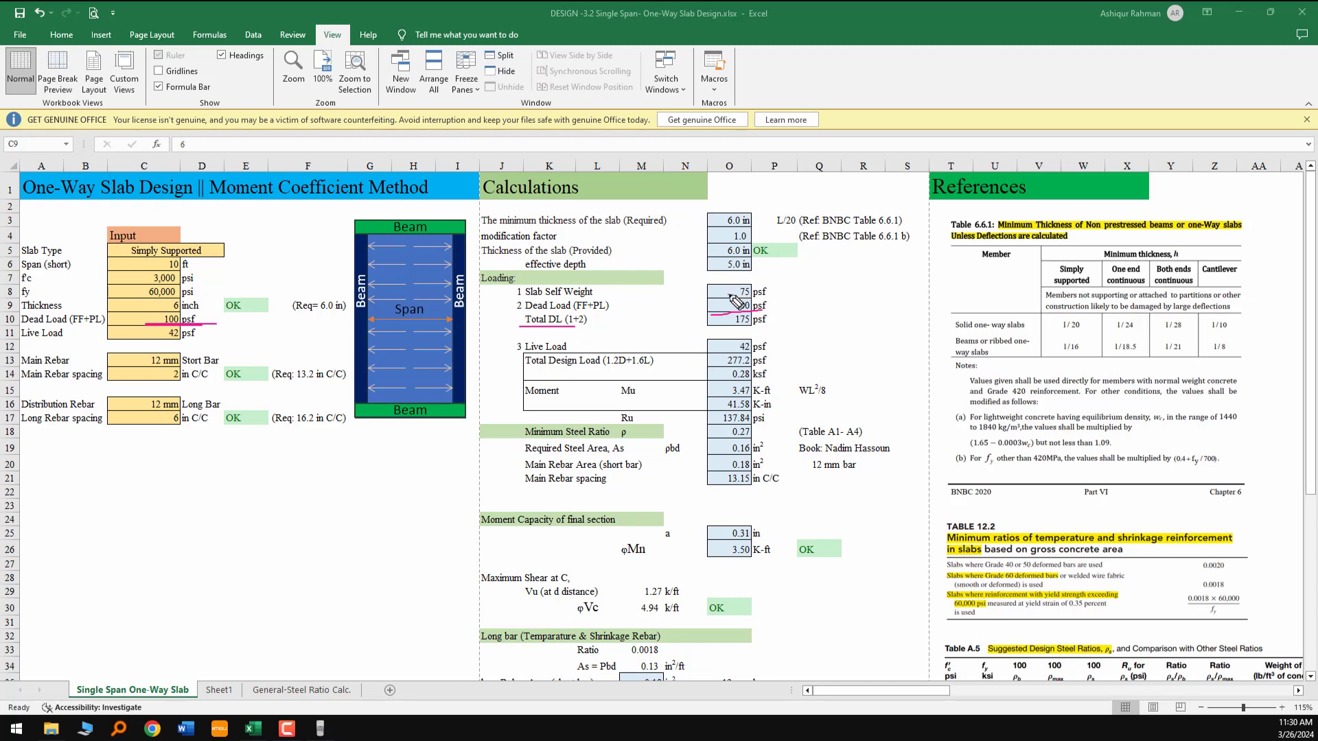
mouse_move(729, 297)
mouse_down()
mouse_move(752, 293)
mouse_move(770, 311)
mouse_up()
drag(719, 324, 782, 322)
Mark the Live Load row and its input value, underline Total Design Load (1.2D+1.6L), and clear the pen marks
drag(501, 349, 590, 348)
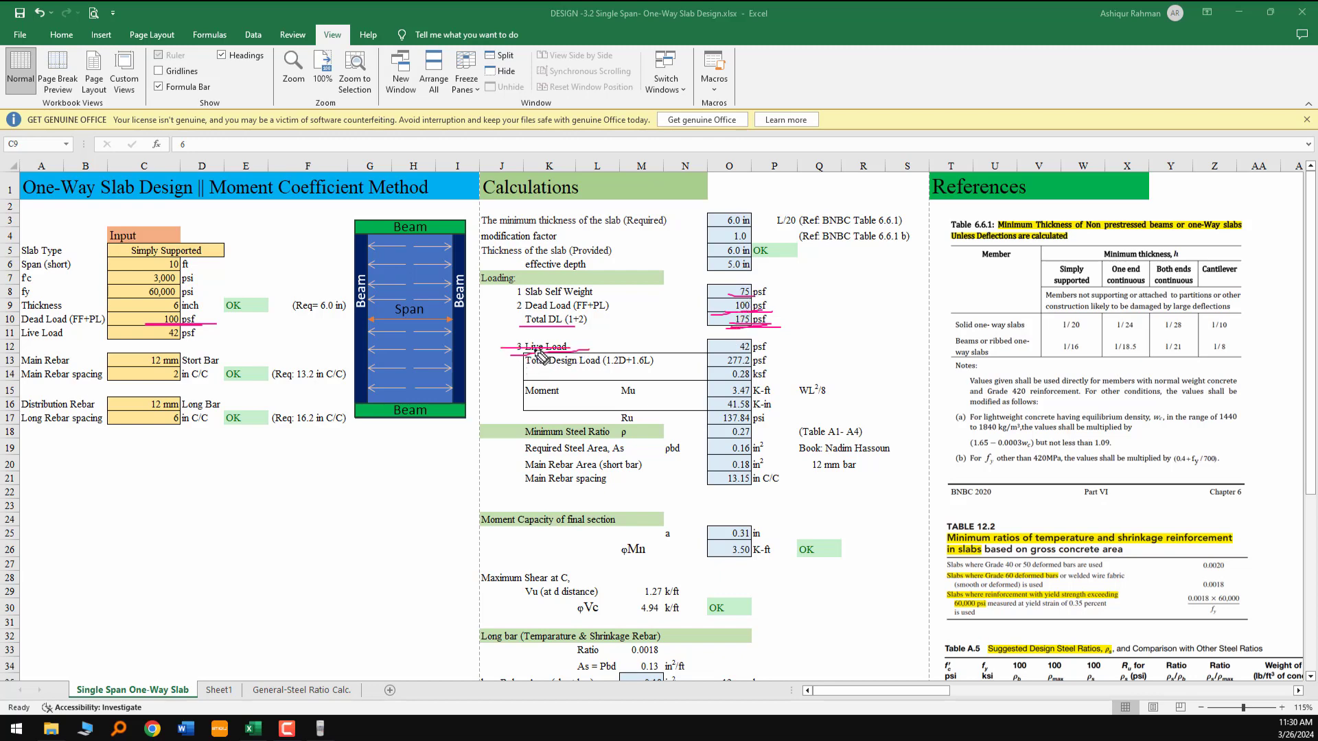
mouse_move(780, 340)
mouse_down()
mouse_move(729, 355)
mouse_move(746, 334)
mouse_up()
drag(155, 340, 245, 337)
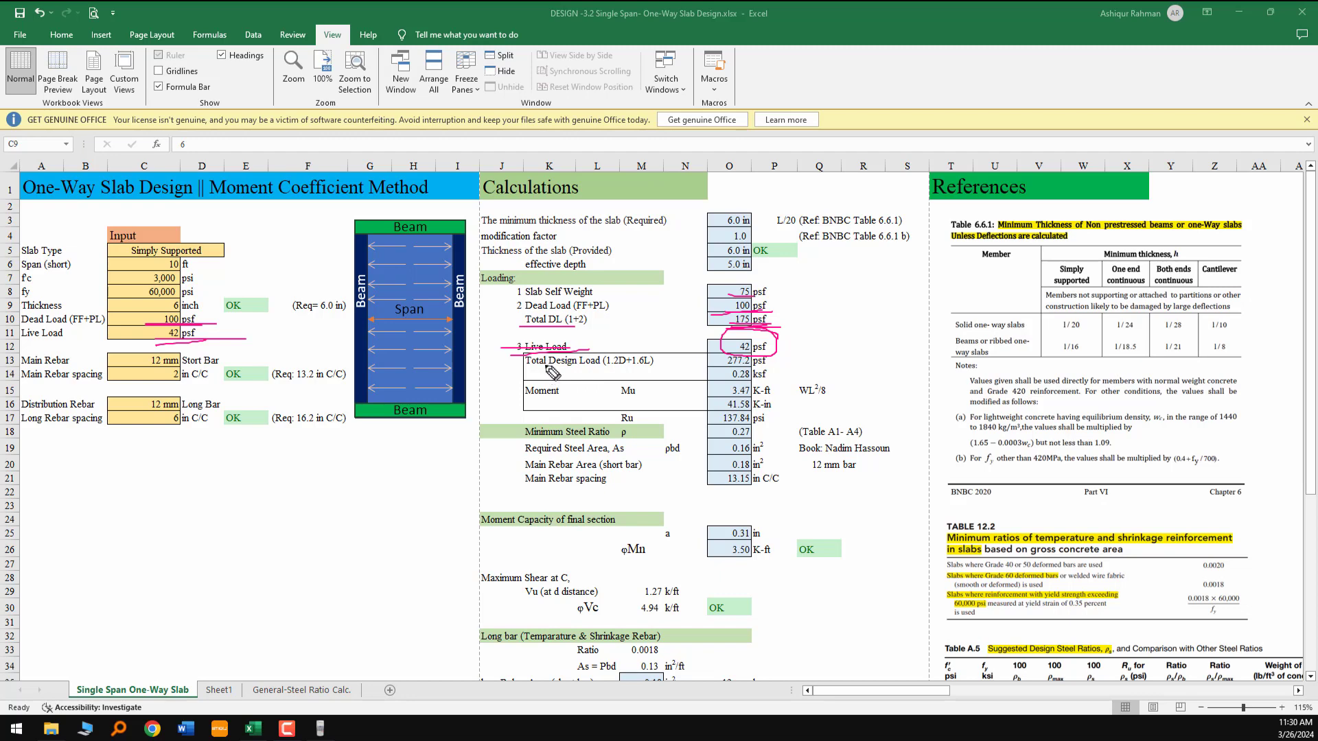
drag(520, 369, 621, 369)
key(e)
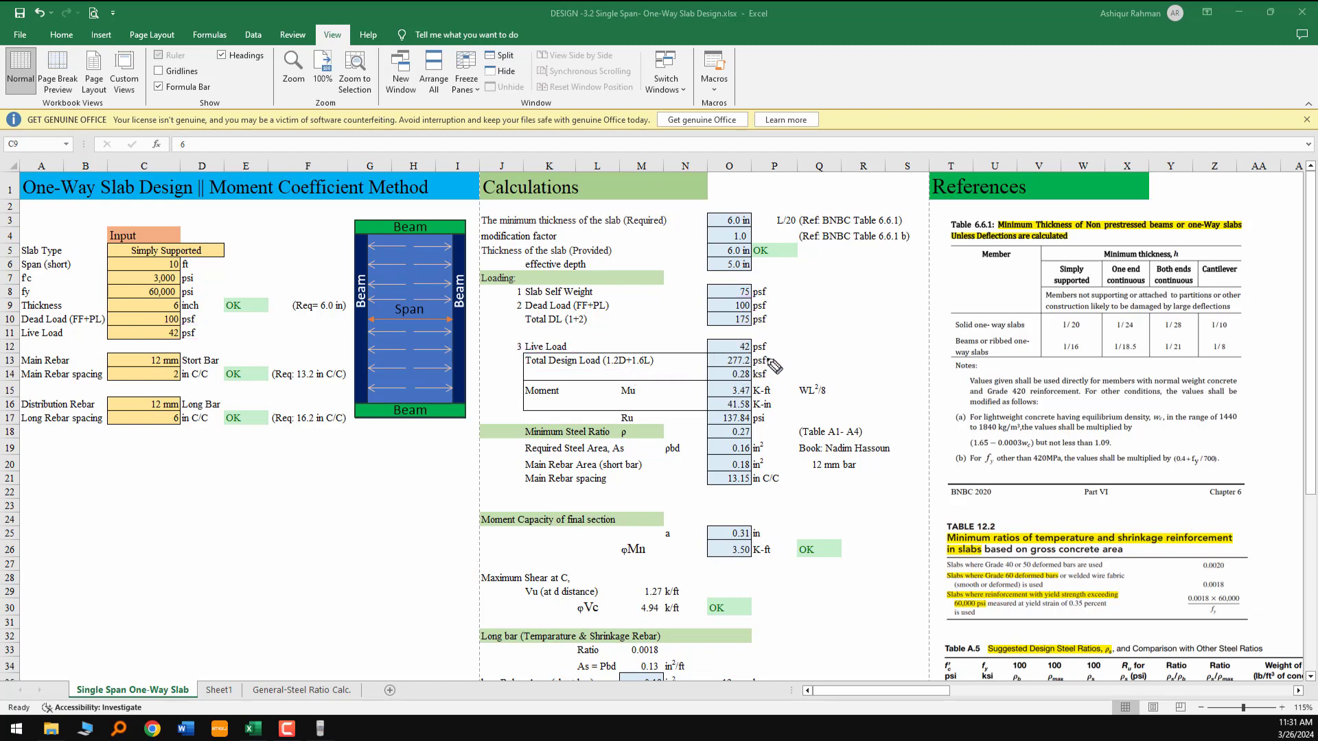
Underline the total DL and live load values and the (1.2D+1.6L) formula, and circle the total design load in psf with the pen
mouse_move(722, 322)
mouse_down()
mouse_move(772, 321)
mouse_move(769, 350)
mouse_up()
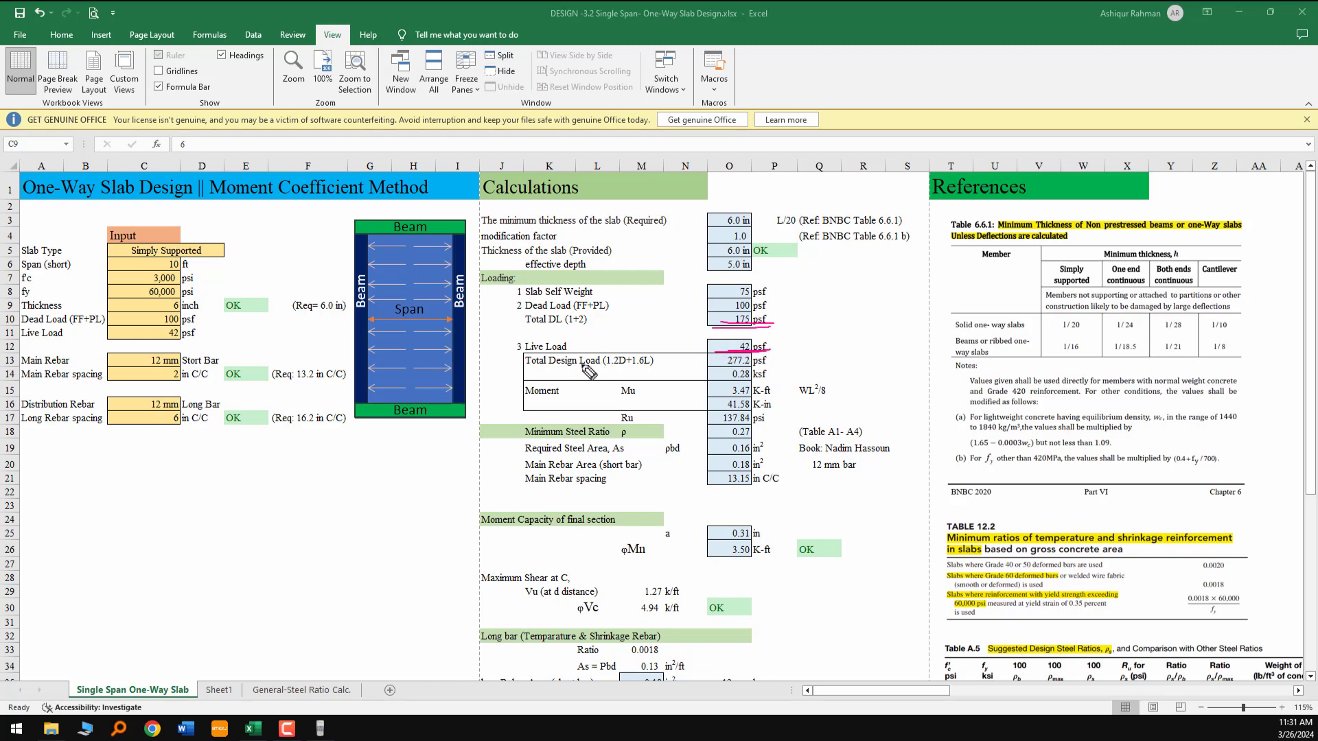
drag(602, 367, 655, 366)
mouse_move(748, 352)
mouse_down()
mouse_move(713, 369)
mouse_move(774, 376)
mouse_move(740, 357)
mouse_up()
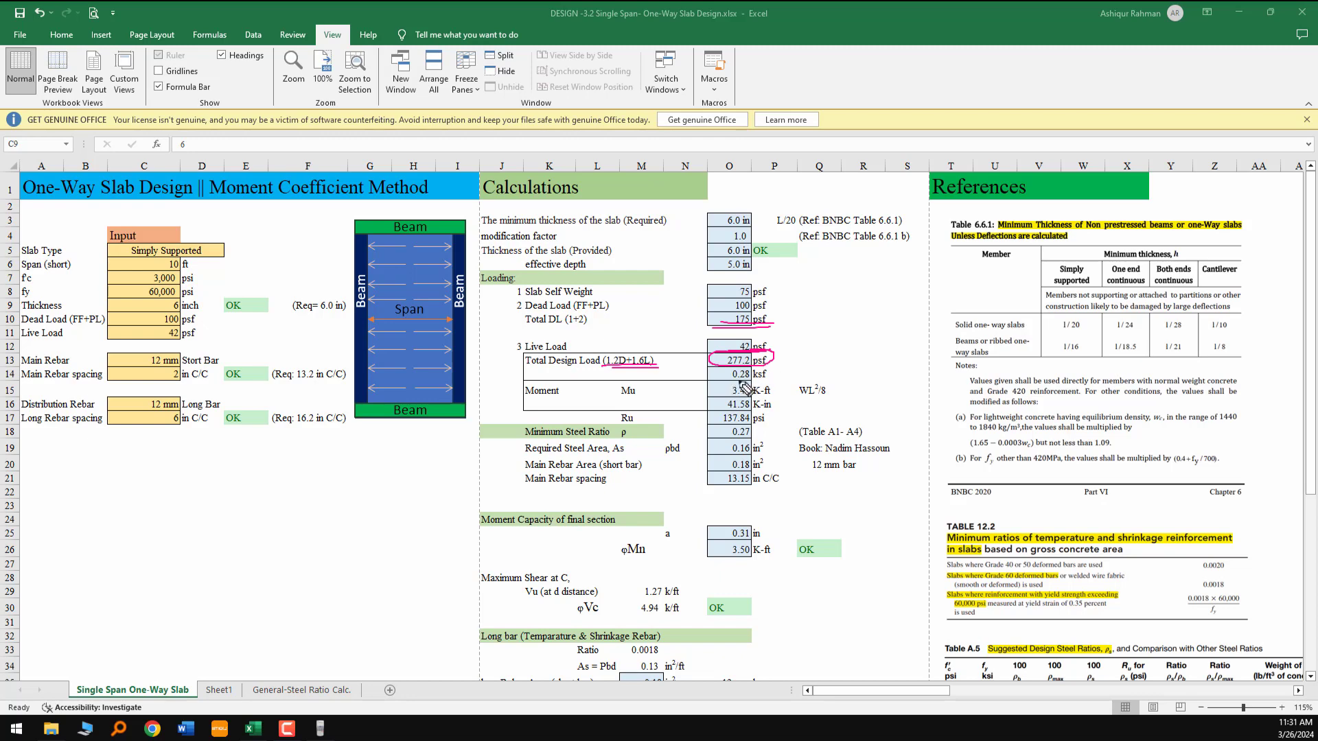
Underline the ksf load, the Mu label and the moment value, circle the WL²/8 formula, and clear the pen marks
drag(712, 378, 787, 378)
drag(580, 397, 649, 397)
mouse_move(837, 378)
mouse_down()
mouse_move(792, 394)
mouse_move(838, 413)
mouse_move(834, 377)
mouse_move(848, 417)
mouse_up()
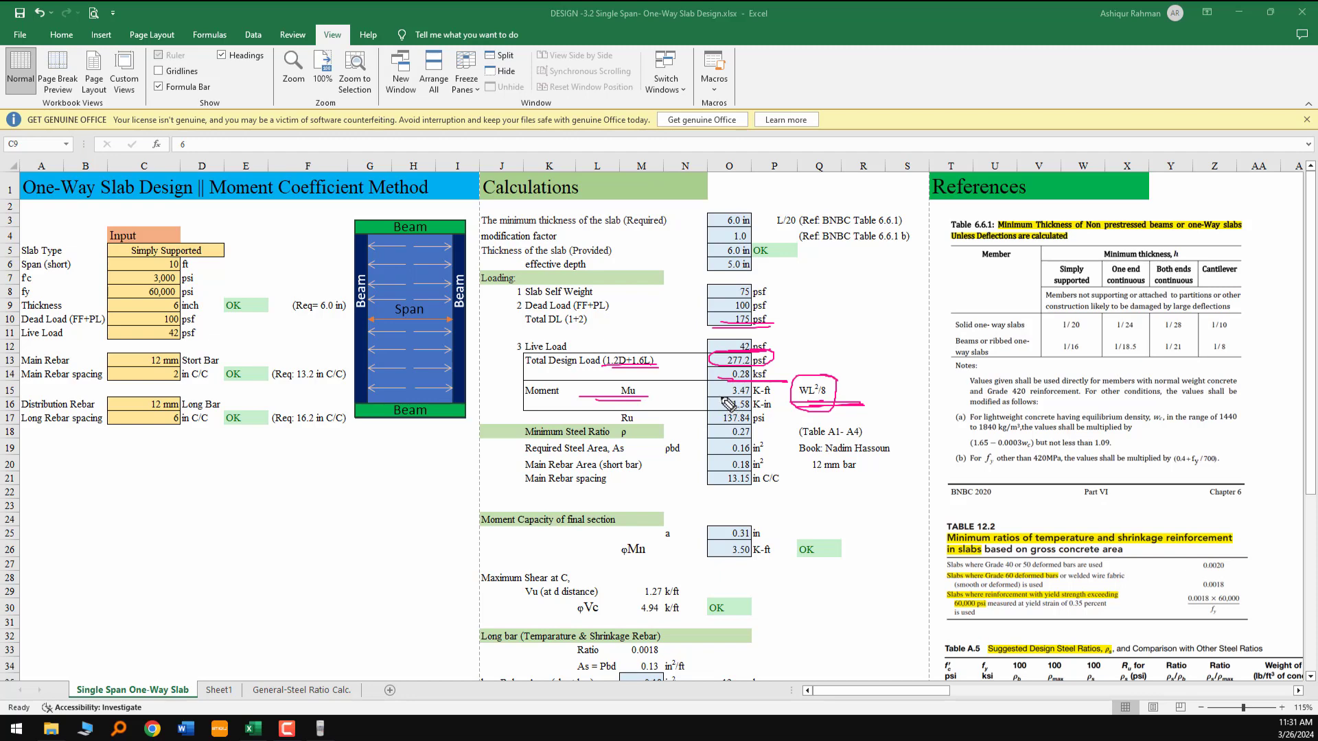
mouse_move(723, 399)
mouse_down()
mouse_move(789, 398)
mouse_move(726, 419)
mouse_move(783, 415)
mouse_move(772, 412)
mouse_up()
key(Escape)
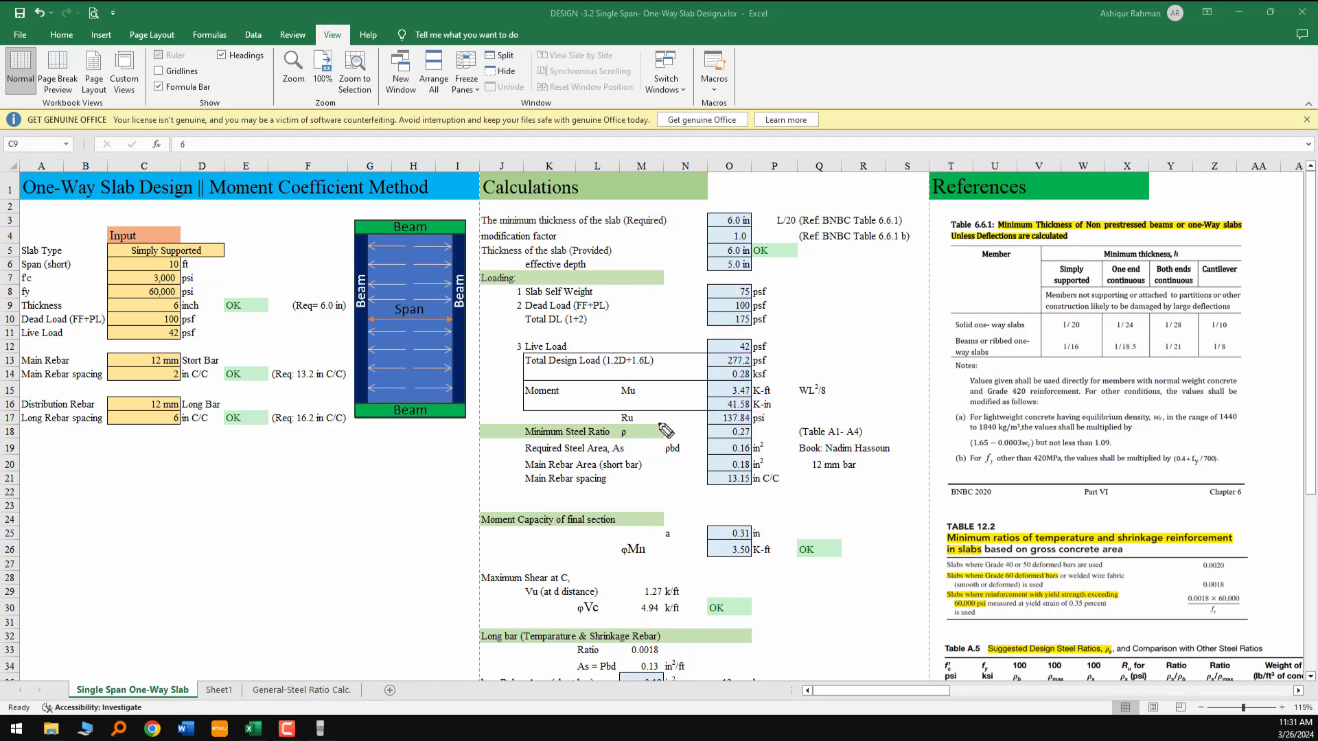
Underline the Ru label and its psi value in pen, and handwrite the Mu over bd formula with a circle around it
drag(616, 423, 649, 423)
mouse_move(774, 417)
mouse_down()
mouse_move(717, 413)
mouse_move(729, 432)
mouse_move(773, 426)
mouse_up()
drag(713, 425, 768, 421)
mouse_move(853, 406)
mouse_down()
mouse_move(866, 376)
mouse_move(873, 396)
mouse_move(892, 379)
mouse_move(893, 413)
mouse_move(931, 367)
mouse_move(884, 367)
mouse_up()
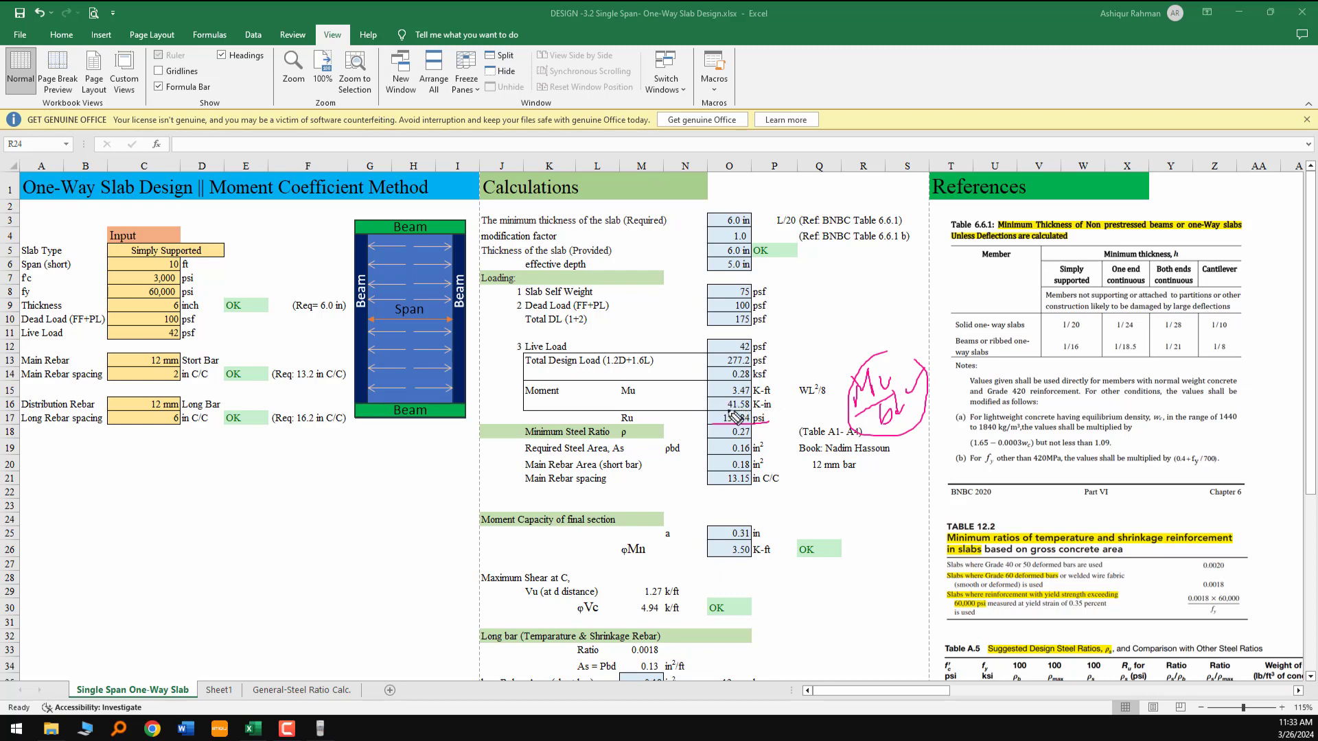
Underline the K-in moment and effective depth, note 12 for b beside the handwritten formula, circle the Ru value, and clear the pen marks
drag(711, 406, 764, 404)
mouse_move(888, 418)
mouse_down()
mouse_move(915, 444)
mouse_move(921, 476)
mouse_up()
drag(931, 456, 920, 492)
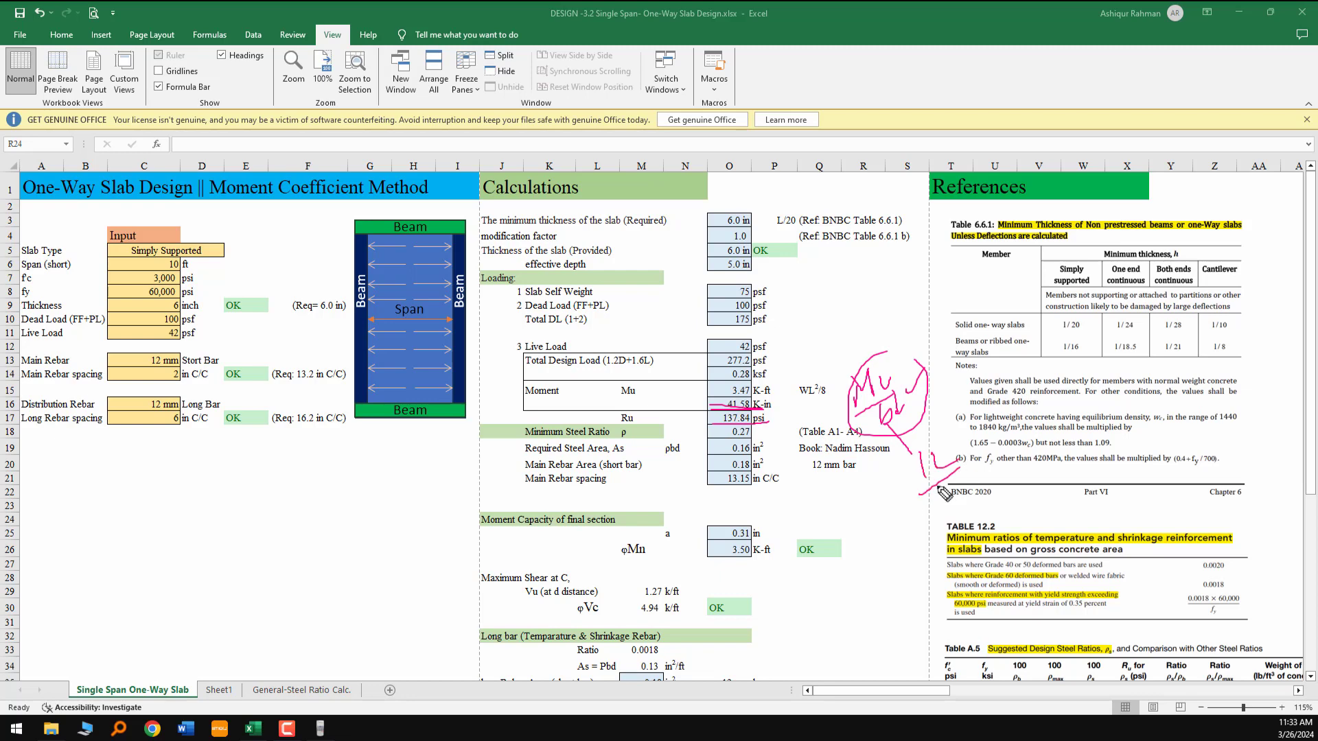
drag(683, 271, 756, 275)
mouse_move(723, 431)
mouse_down()
mouse_move(769, 411)
mouse_move(781, 424)
mouse_up()
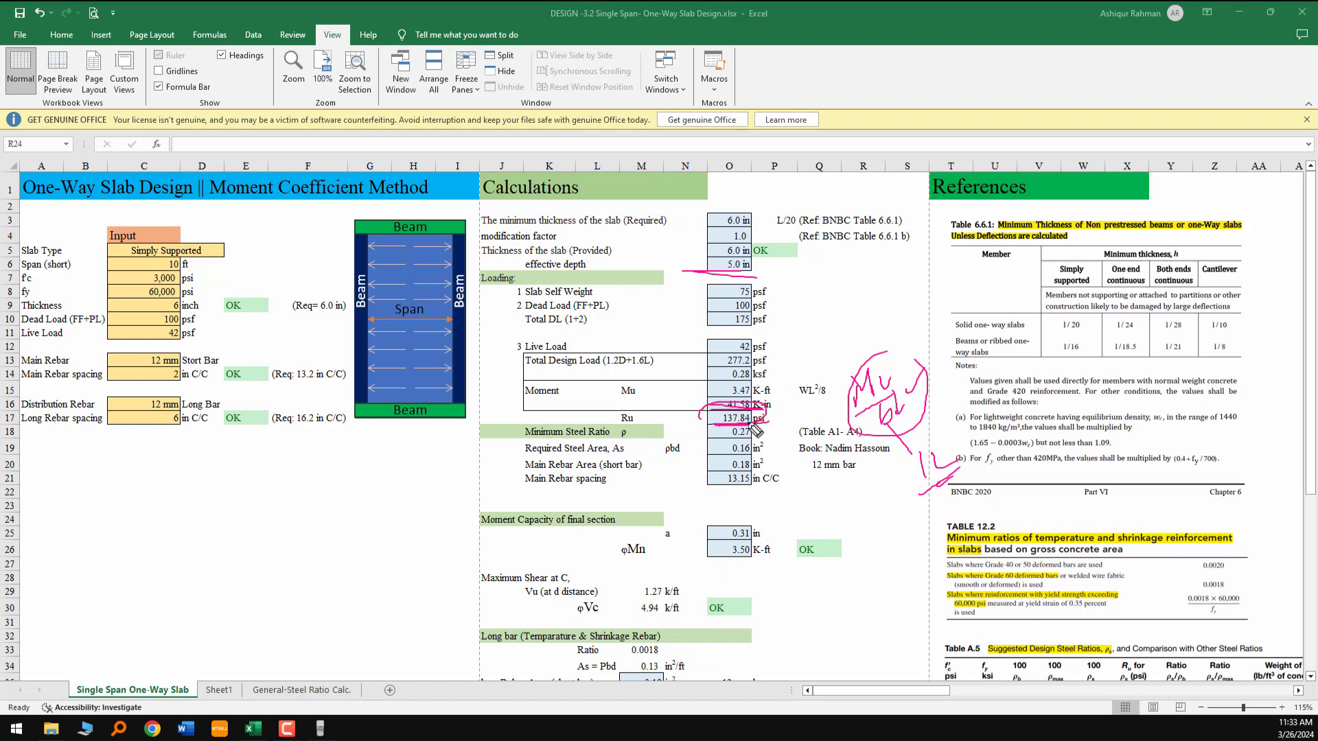
key(Escape)
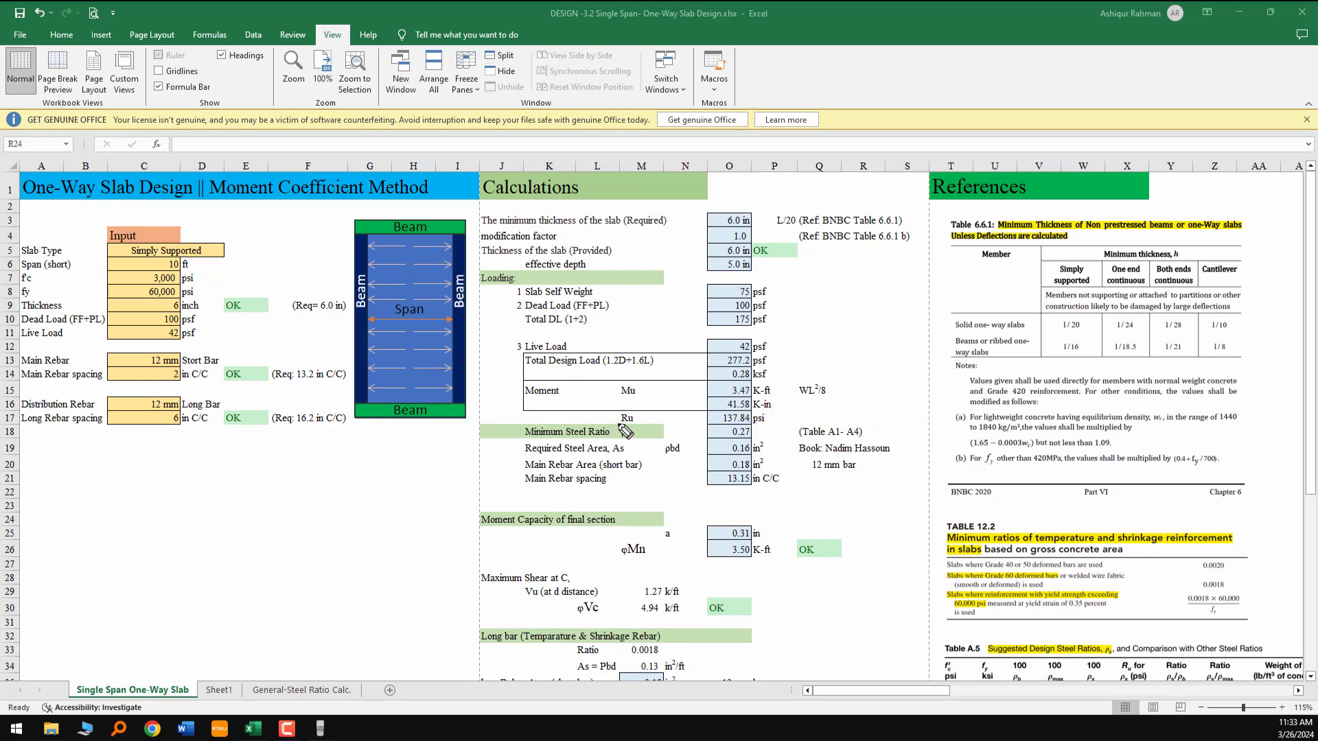
Circle the Ru and ρ symbols, mark the Ru and minimum steel ratio values, and clear the pen marks
drag(626, 422, 613, 416)
drag(702, 420, 769, 425)
mouse_move(616, 438)
mouse_down()
mouse_move(635, 439)
mouse_move(622, 425)
mouse_move(615, 436)
mouse_up()
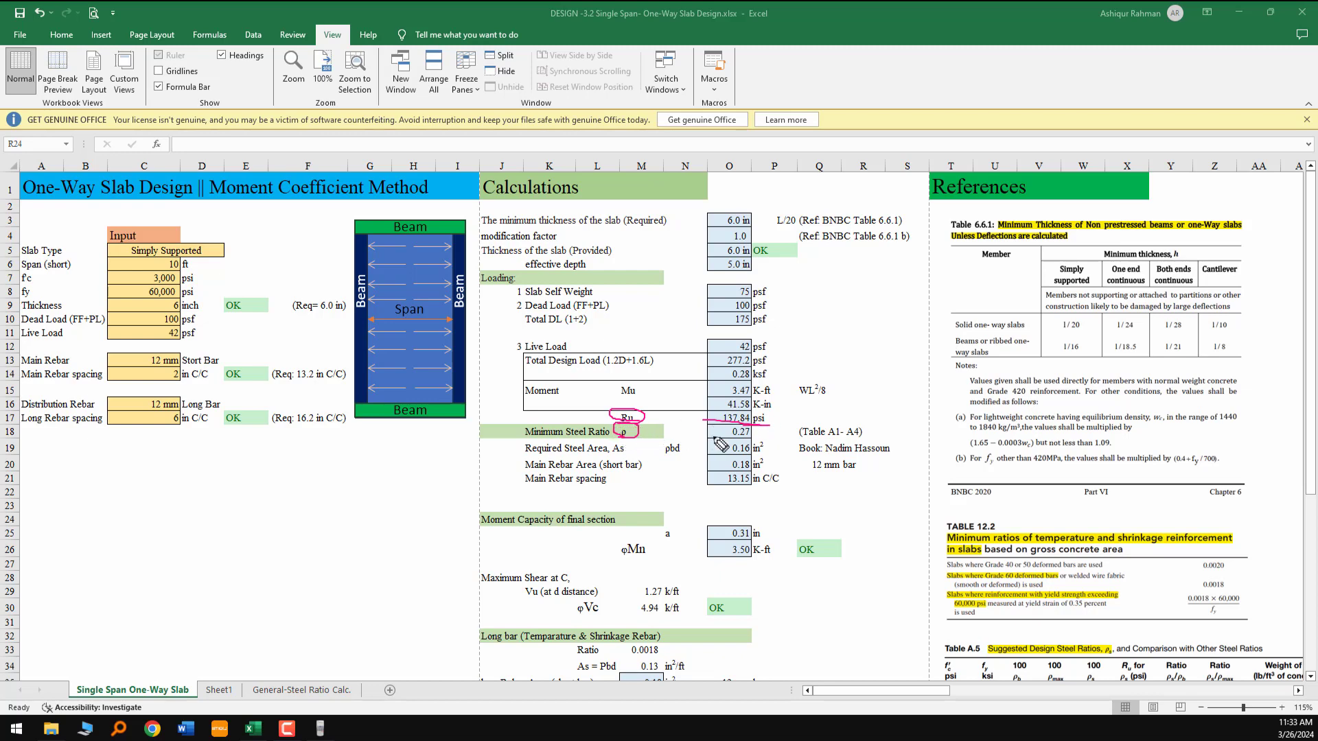
drag(782, 434, 703, 436)
key(Escape)
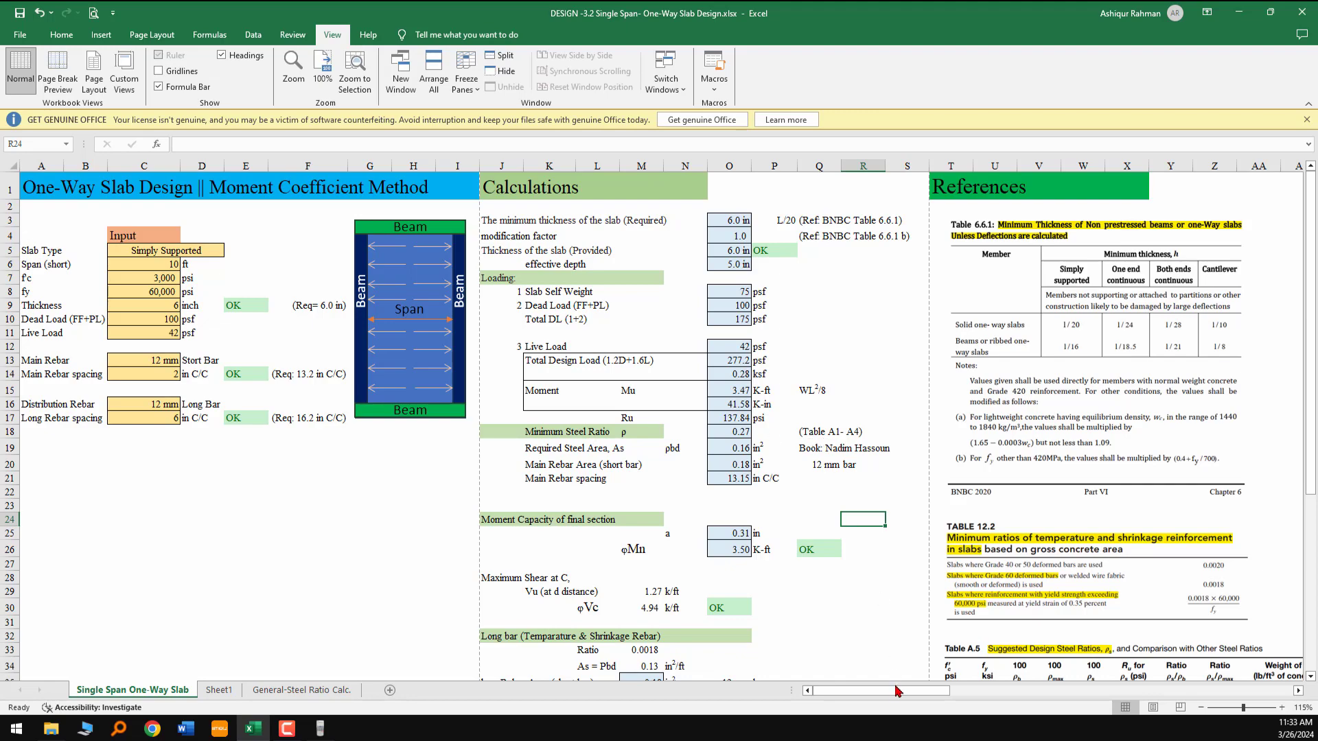
Find the Appendix A design tables among the references, circle Tables A.1 and A.2, mark the Ru and 100ρ headings, and clear the marks
scroll(676, 579, right, 10)
scroll(676, 578, down, 7)
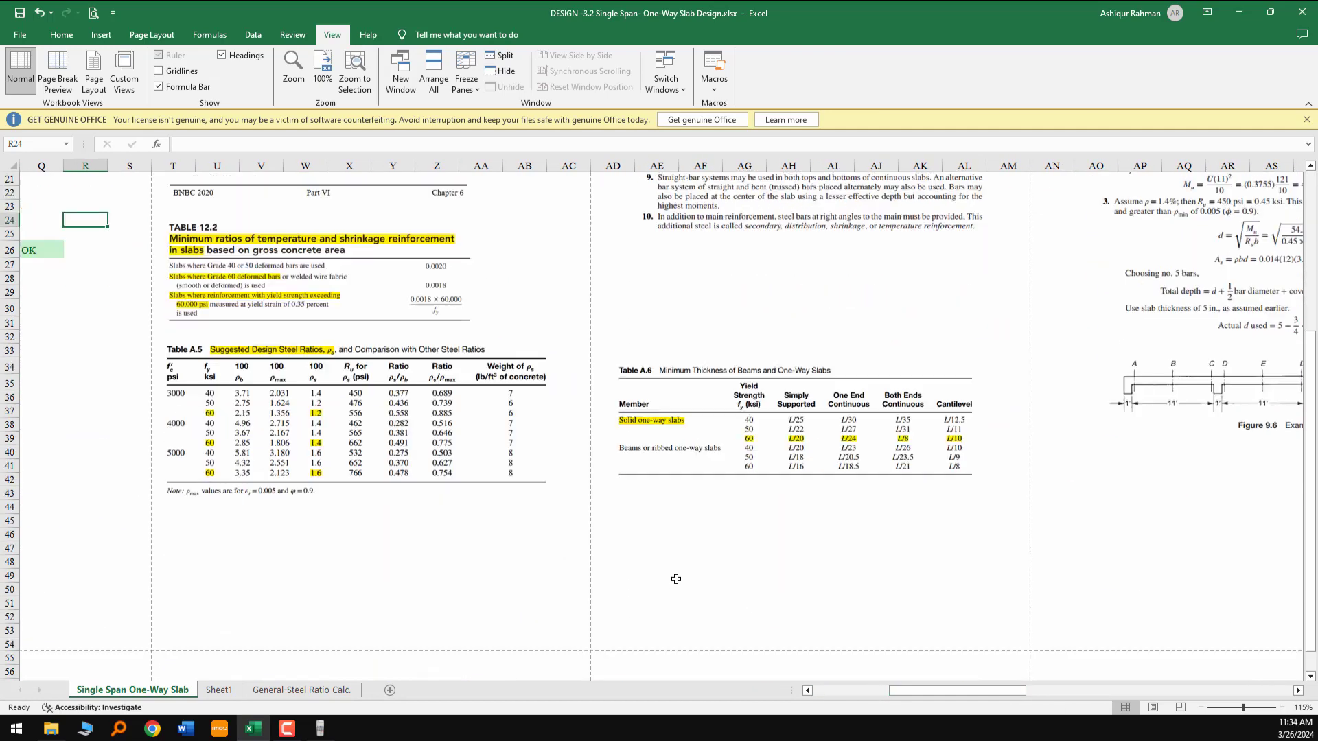
scroll(948, 575, up, 7)
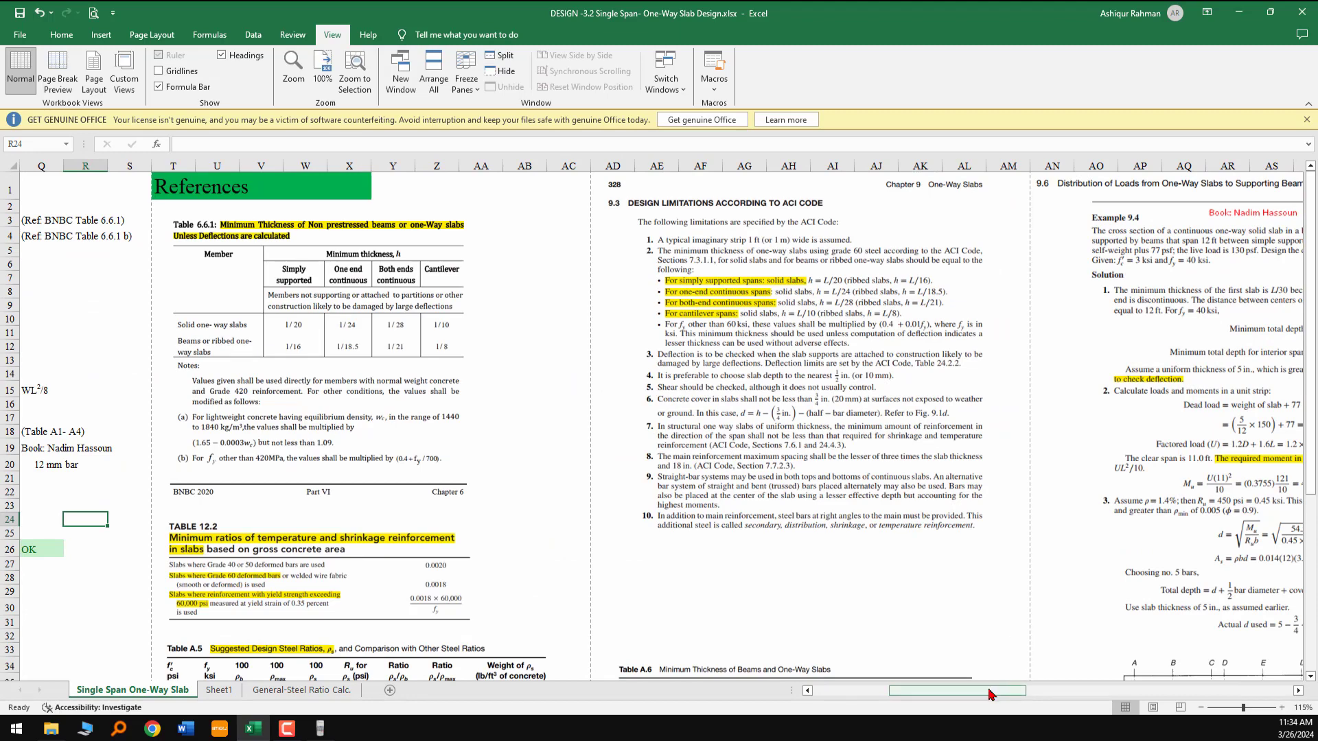
drag(990, 690, 1111, 688)
scroll(830, 552, right, 4)
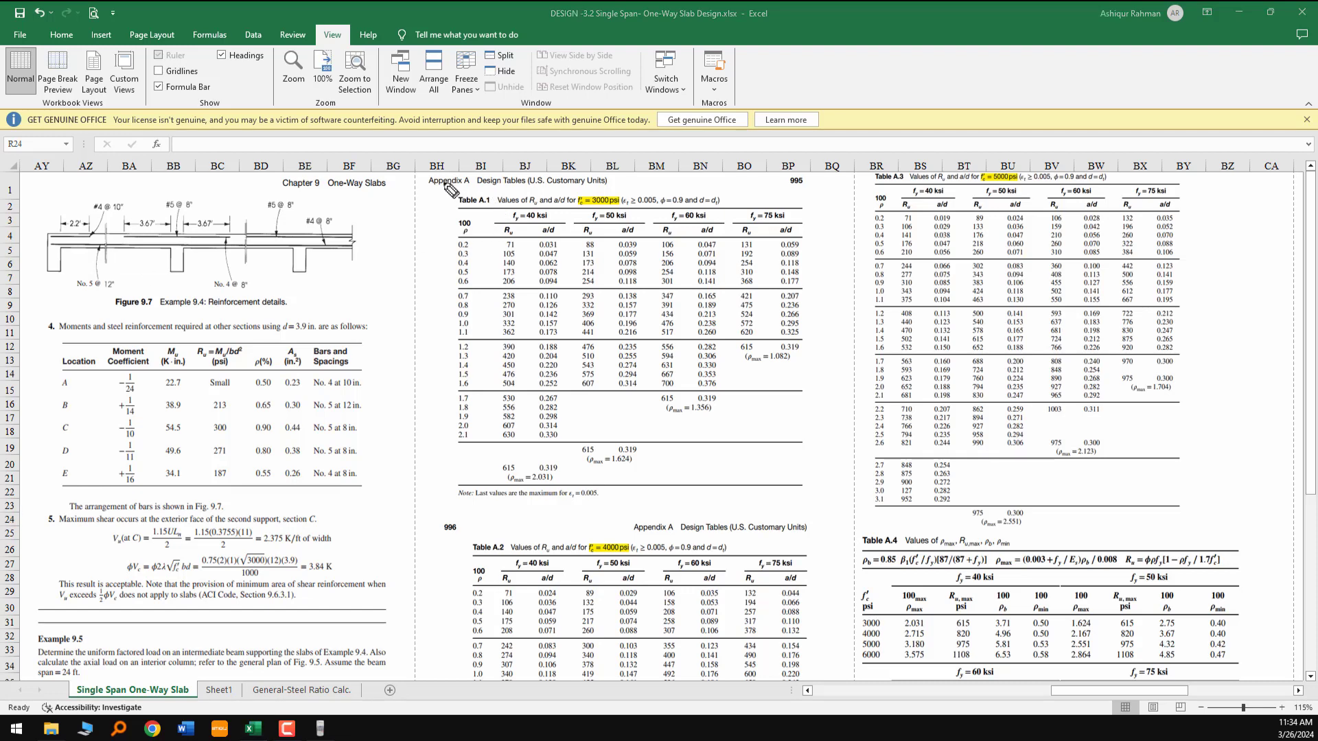
drag(488, 184, 490, 187)
drag(508, 530, 511, 532)
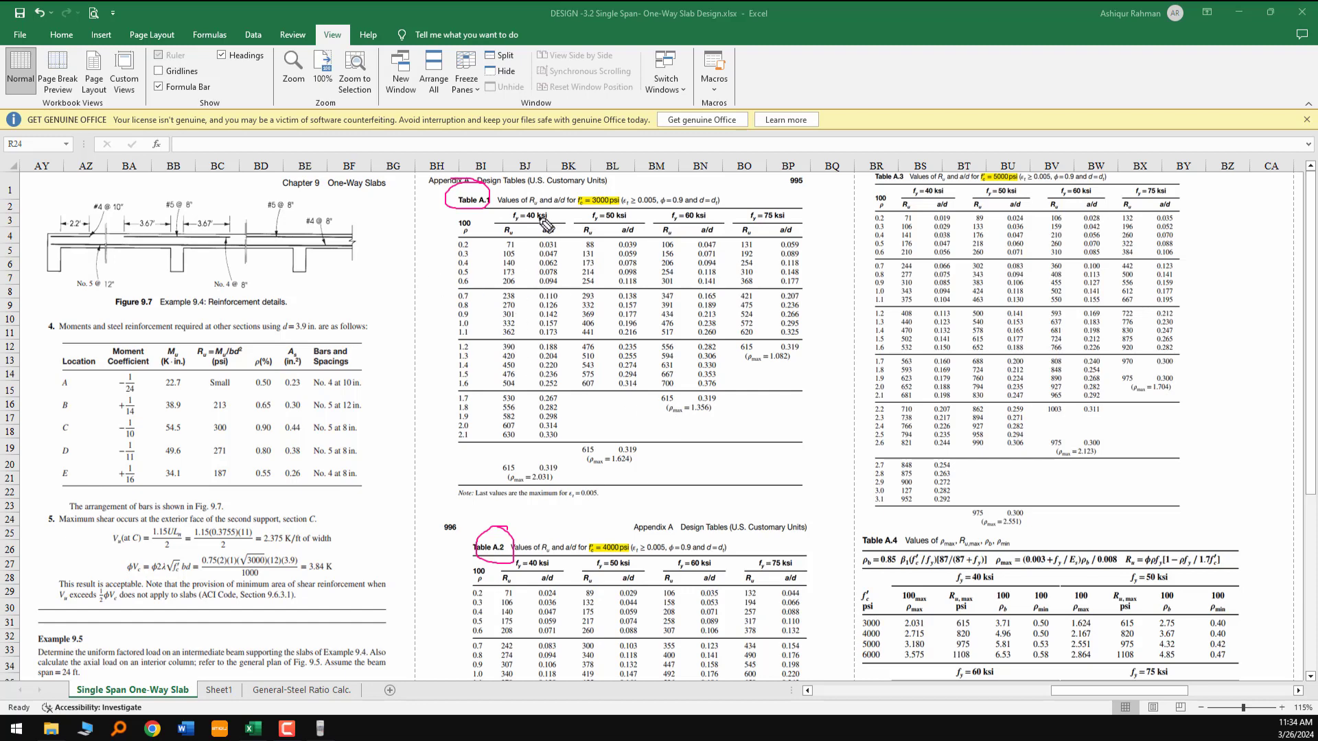
mouse_move(498, 205)
mouse_down()
mouse_move(553, 205)
mouse_move(472, 240)
mouse_move(481, 215)
mouse_up()
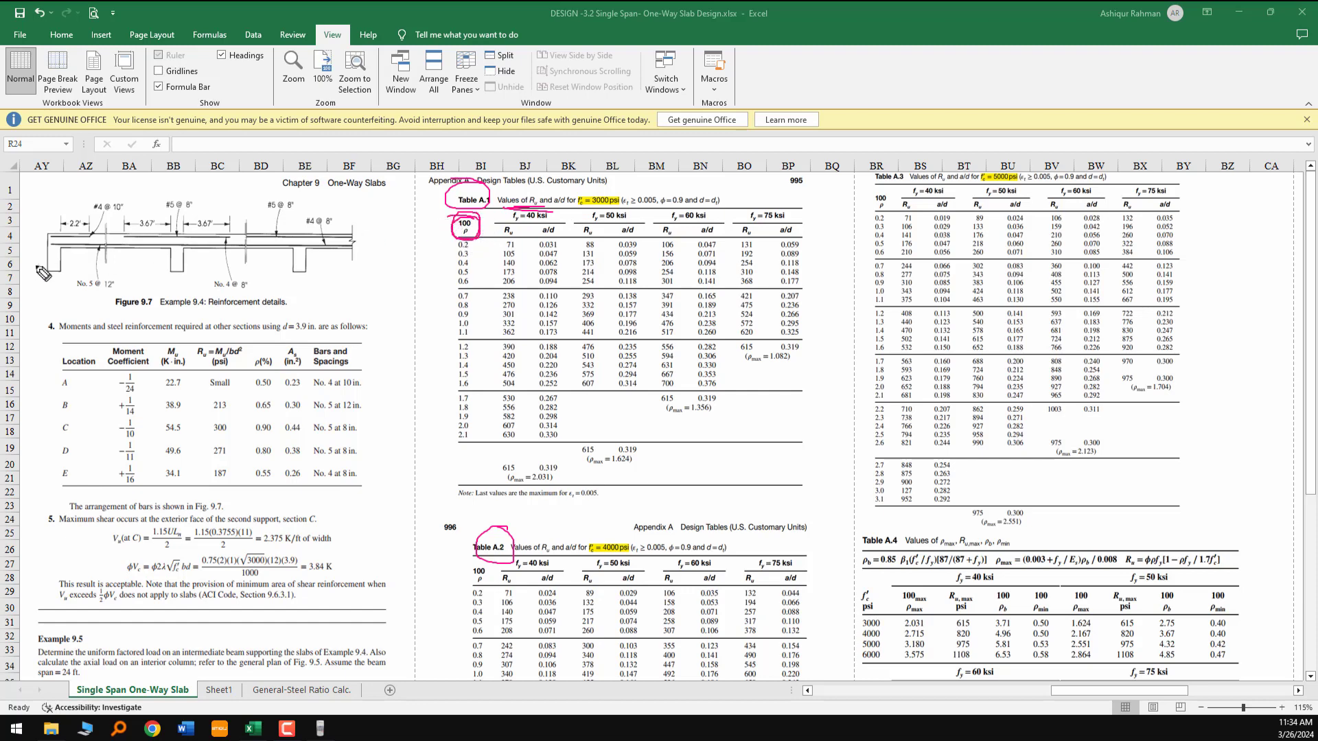
key(Escape)
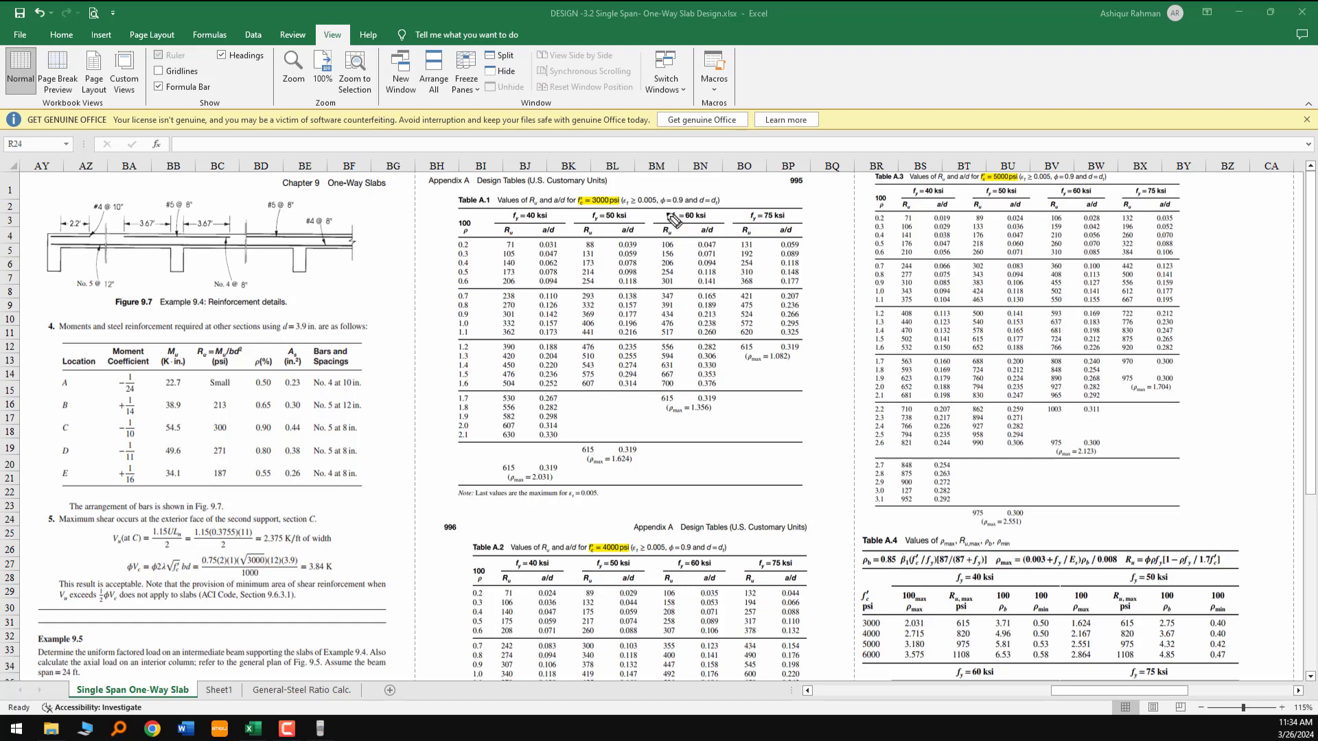
Circle the 3000, 4000 and 5000 psi concrete strengths in Tables A.1, A.2 and A.3, and tick each table title
drag(446, 206, 487, 206)
mouse_move(624, 201)
mouse_down()
mouse_move(590, 191)
mouse_move(573, 206)
mouse_move(613, 210)
mouse_move(626, 194)
mouse_move(580, 186)
mouse_move(583, 217)
mouse_move(630, 206)
mouse_move(598, 190)
mouse_up()
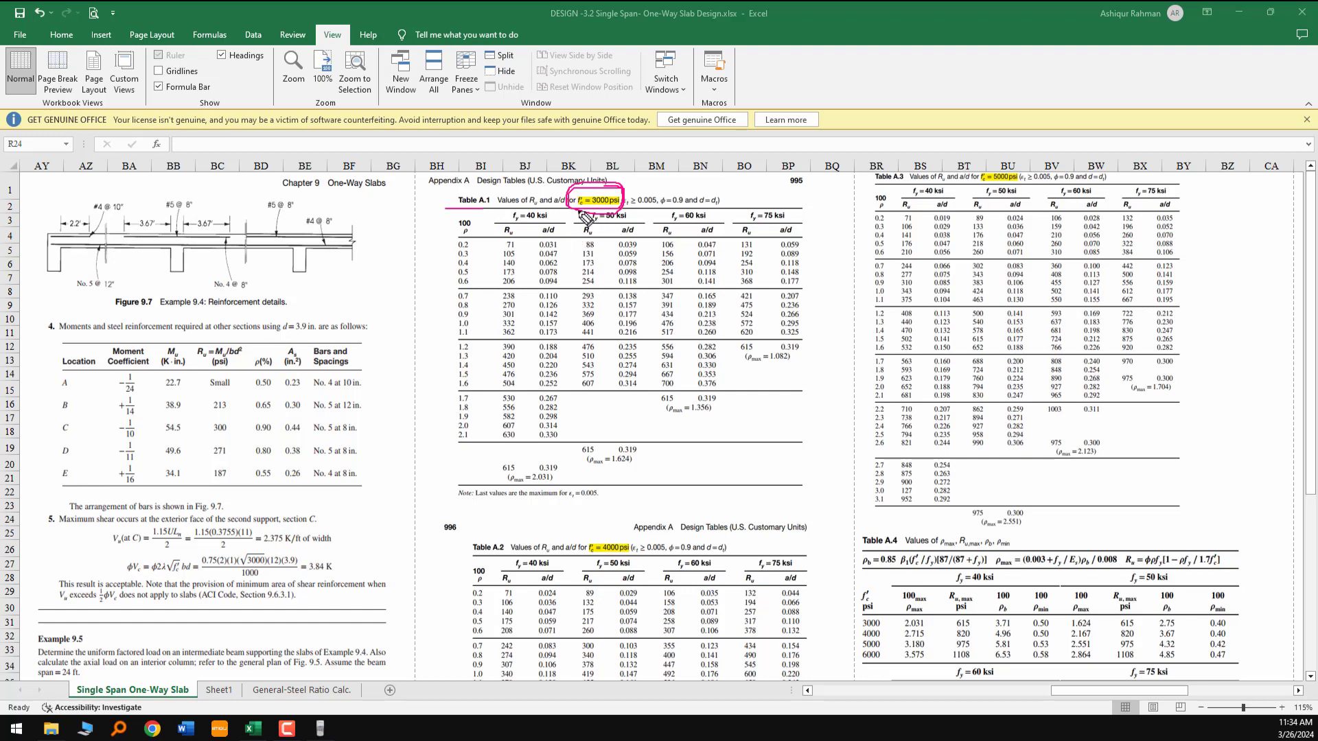
drag(442, 210, 509, 176)
mouse_move(635, 544)
mouse_down()
mouse_move(611, 532)
mouse_move(632, 549)
mouse_up()
drag(434, 558, 507, 525)
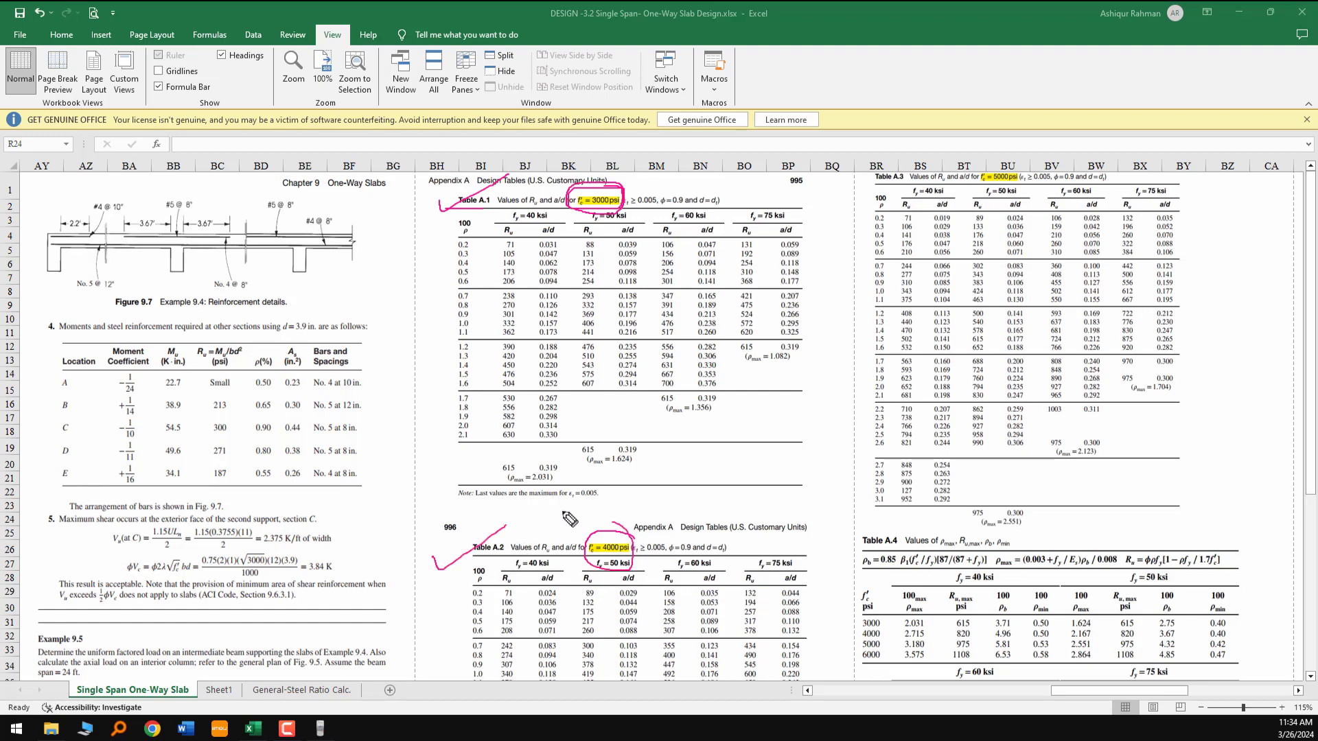
mouse_move(1006, 152)
mouse_down()
mouse_move(988, 180)
mouse_move(1035, 167)
mouse_up()
mouse_move(854, 173)
mouse_down()
mouse_move(870, 206)
mouse_move(913, 162)
mouse_up()
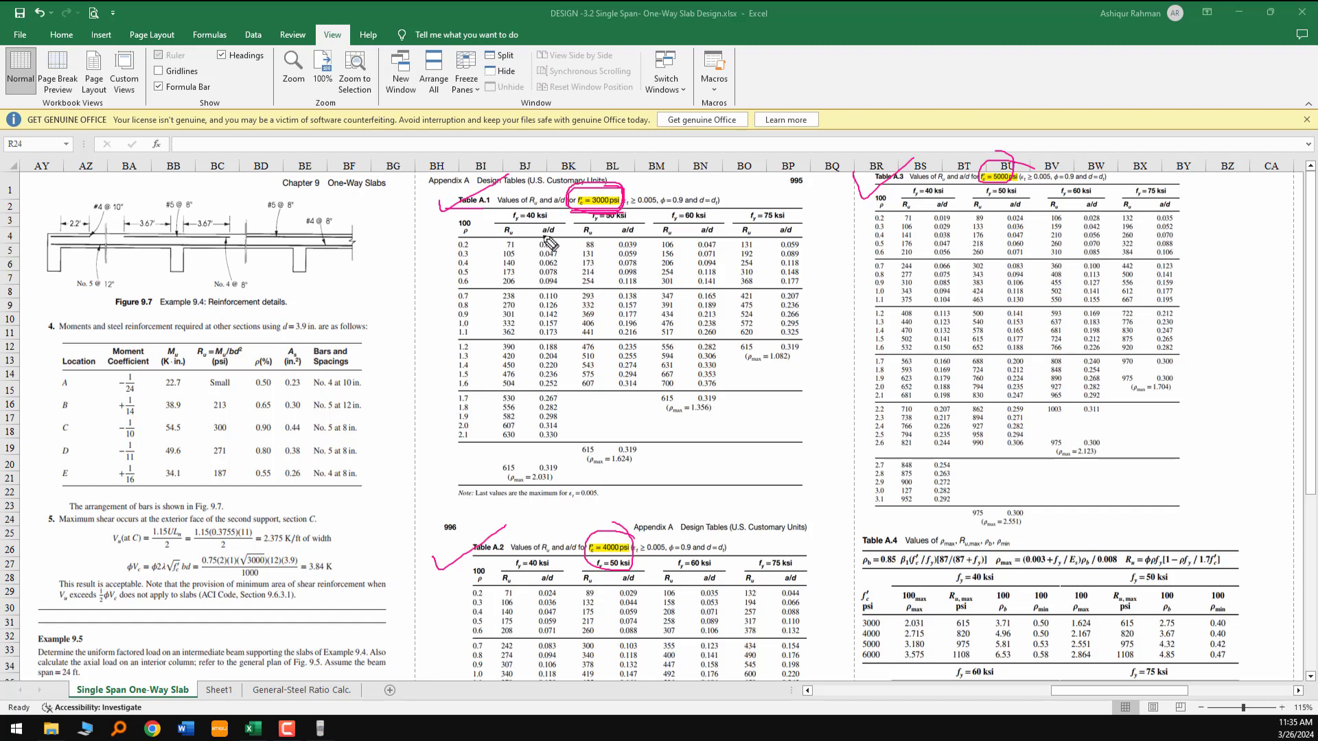
Circle the fy = 40, 50, 60 and 75 ksi column headings in Table A.1, and clear the pen marks
mouse_move(549, 242)
mouse_down()
mouse_move(560, 214)
mouse_move(507, 218)
mouse_move(542, 243)
mouse_move(559, 223)
mouse_move(639, 223)
mouse_move(587, 223)
mouse_move(593, 205)
mouse_up()
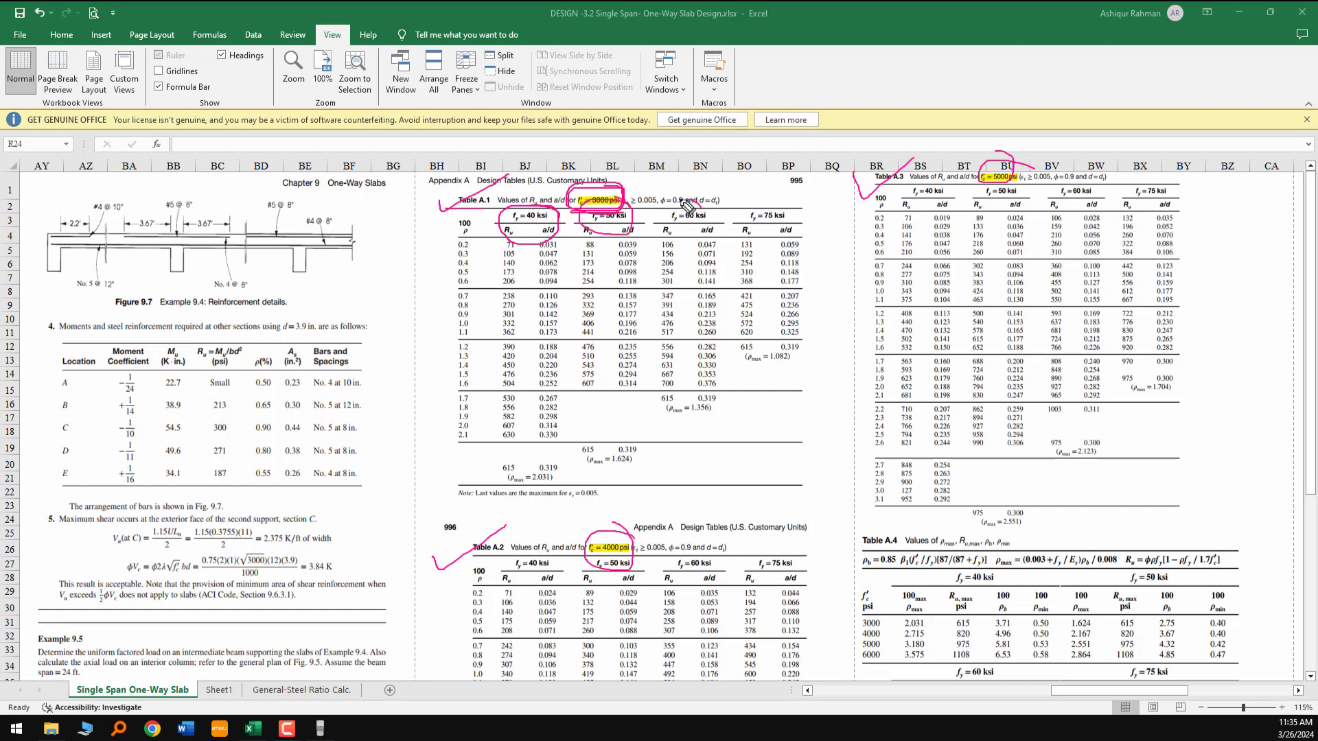
drag(687, 204, 698, 214)
mouse_move(776, 203)
mouse_down()
mouse_move(803, 242)
mouse_move(758, 208)
mouse_up()
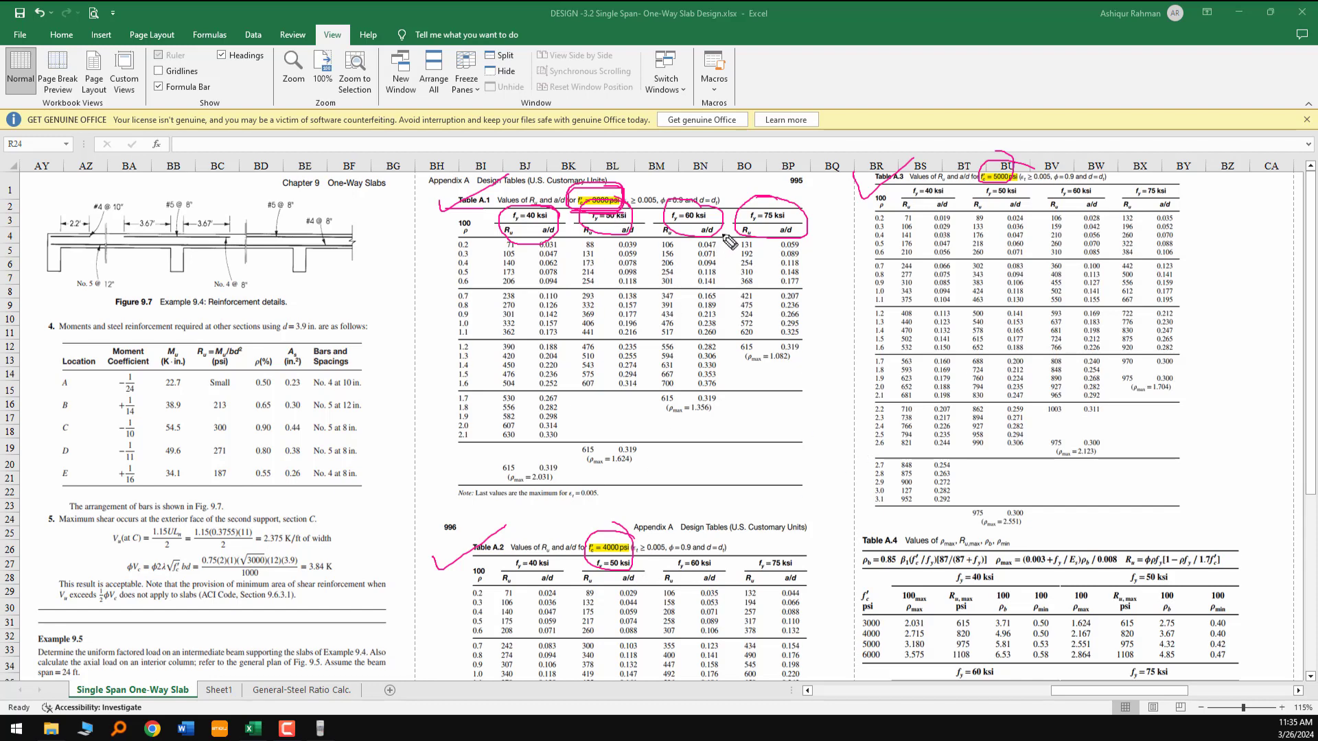
mouse_move(730, 243)
mouse_down()
mouse_move(729, 195)
mouse_move(735, 243)
mouse_up()
drag(575, 217, 621, 210)
key(e)
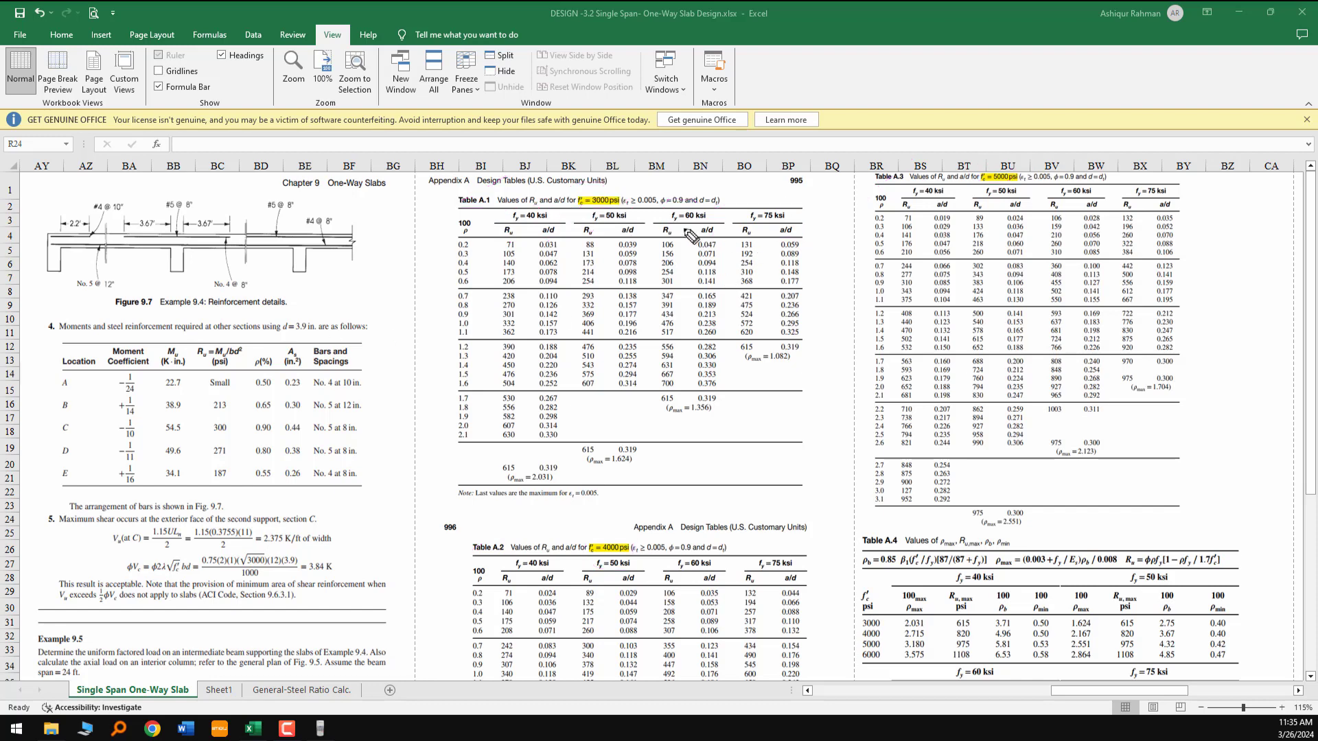
In Table A.1, circle the 60 ksi Ru column and the 100ρ column, draw an arrow from Ru to ρ, and clear the marks
drag(667, 217, 708, 219)
mouse_move(674, 218)
mouse_down()
mouse_move(650, 226)
mouse_move(650, 393)
mouse_move(686, 360)
mouse_move(689, 278)
mouse_move(669, 219)
mouse_up()
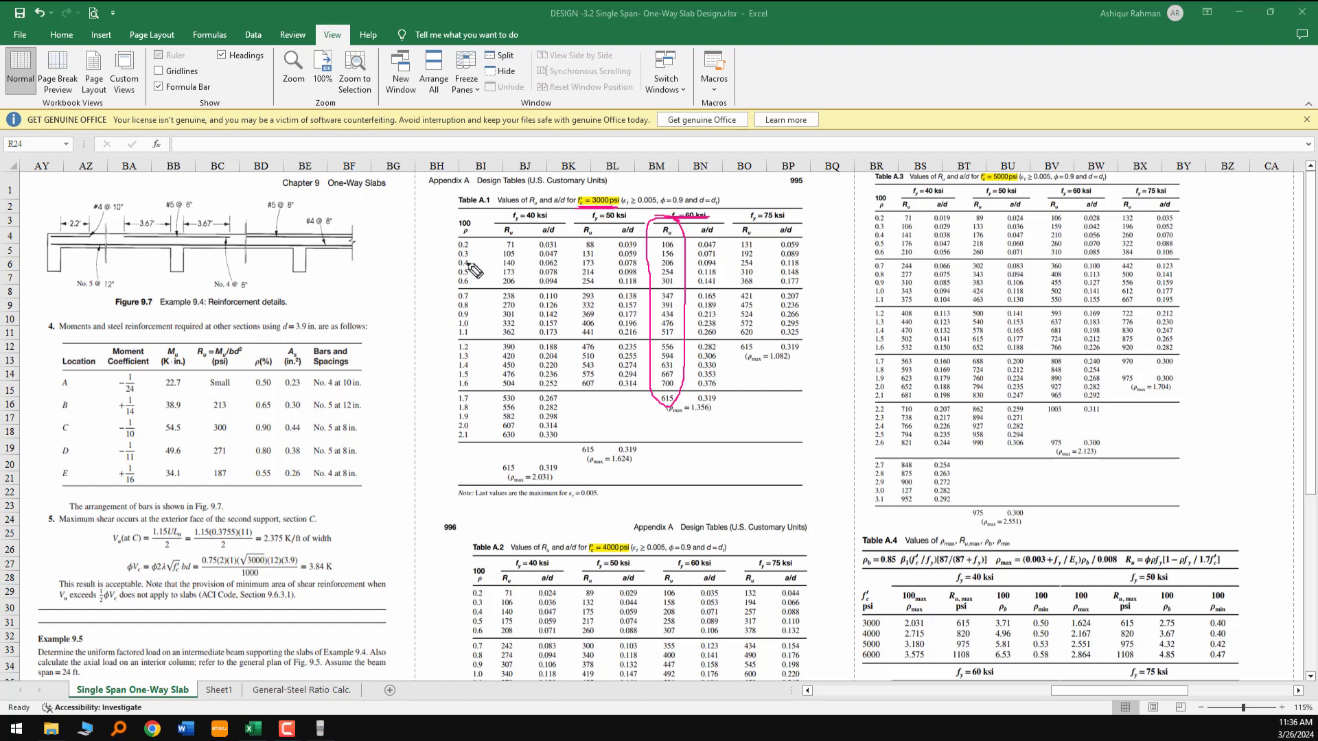
mouse_move(479, 222)
mouse_down()
mouse_move(447, 248)
mouse_move(439, 415)
mouse_move(465, 447)
mouse_move(489, 381)
mouse_move(492, 274)
mouse_move(458, 221)
mouse_move(491, 235)
mouse_up()
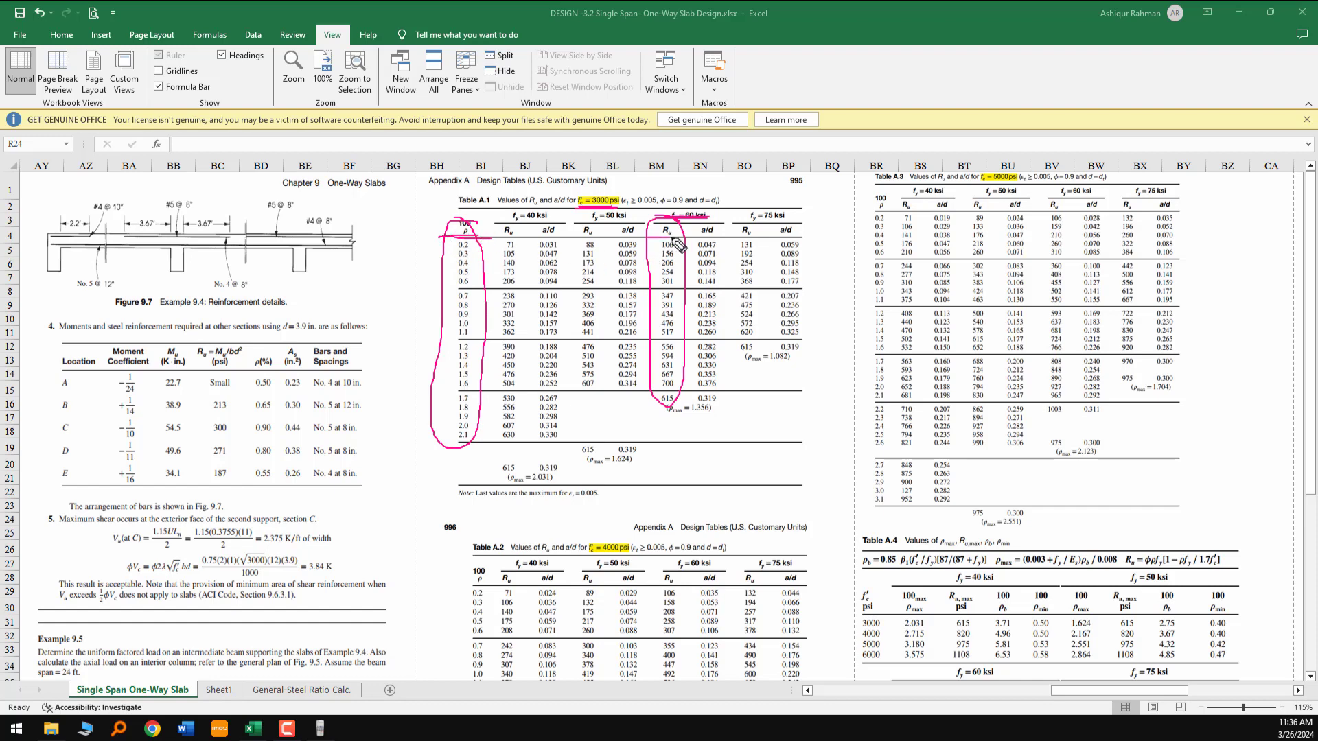
drag(661, 236, 683, 236)
mouse_move(663, 286)
mouse_down()
mouse_move(680, 296)
mouse_move(475, 284)
mouse_move(488, 295)
mouse_up()
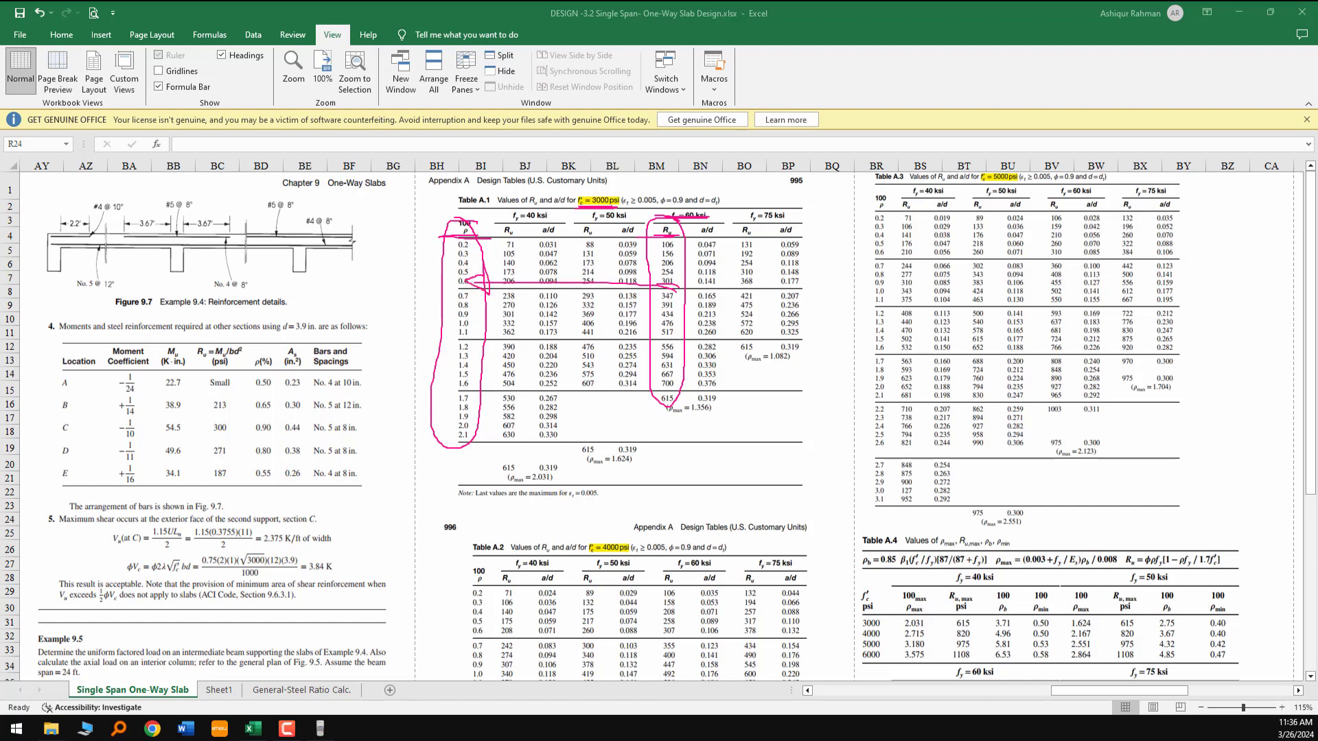
key(Escape)
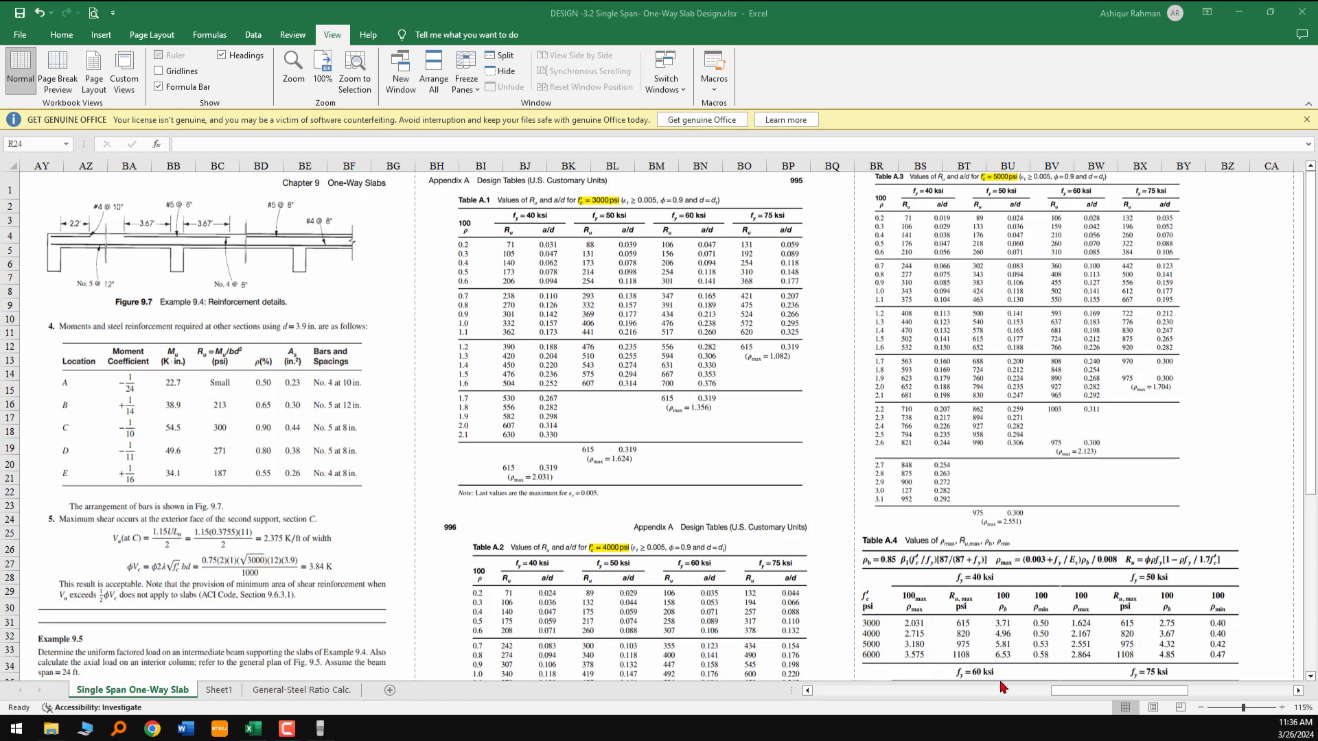
Return to the calculations, circle the Ru value, underline the ρ symbol, and circle the minimum steel ratio value in pen
drag(1043, 692, 810, 692)
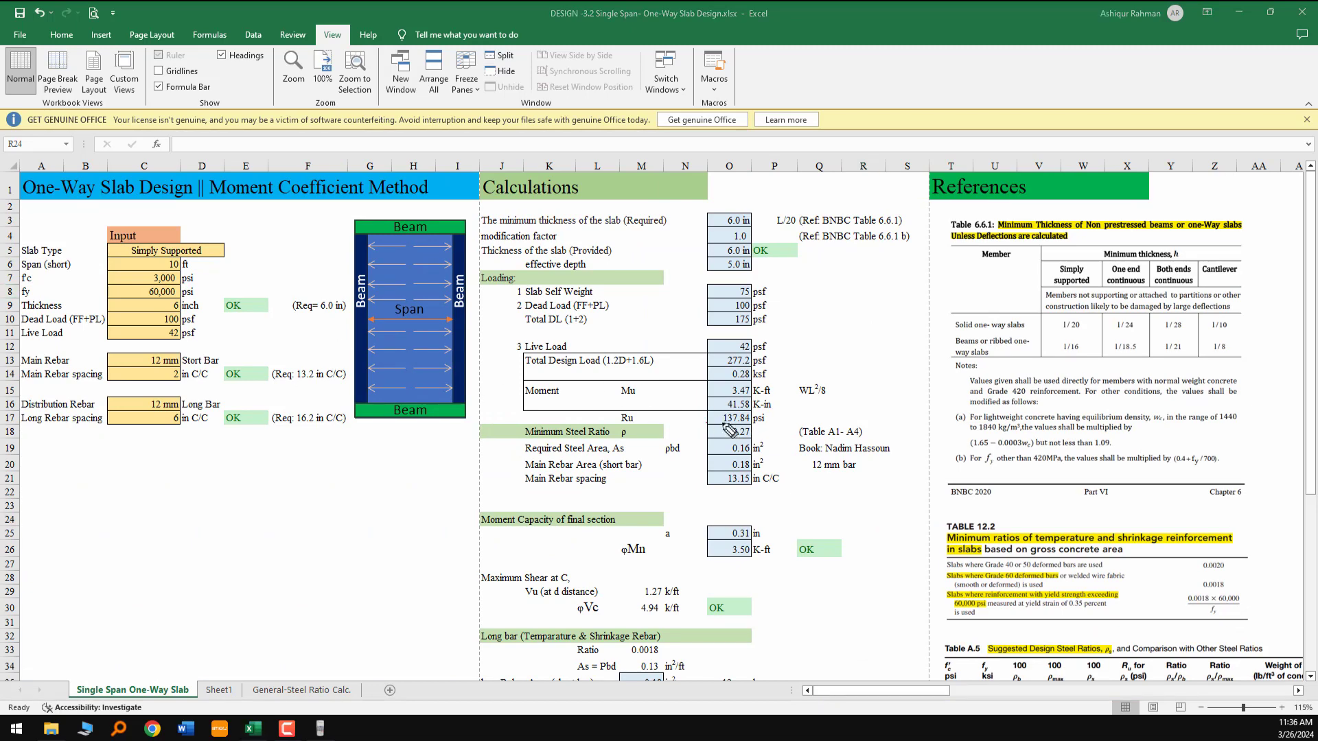
mouse_move(714, 424)
mouse_down()
mouse_move(758, 421)
mouse_move(725, 425)
mouse_up()
drag(622, 436, 637, 435)
mouse_move(727, 424)
mouse_down()
mouse_move(742, 439)
mouse_move(752, 429)
mouse_up()
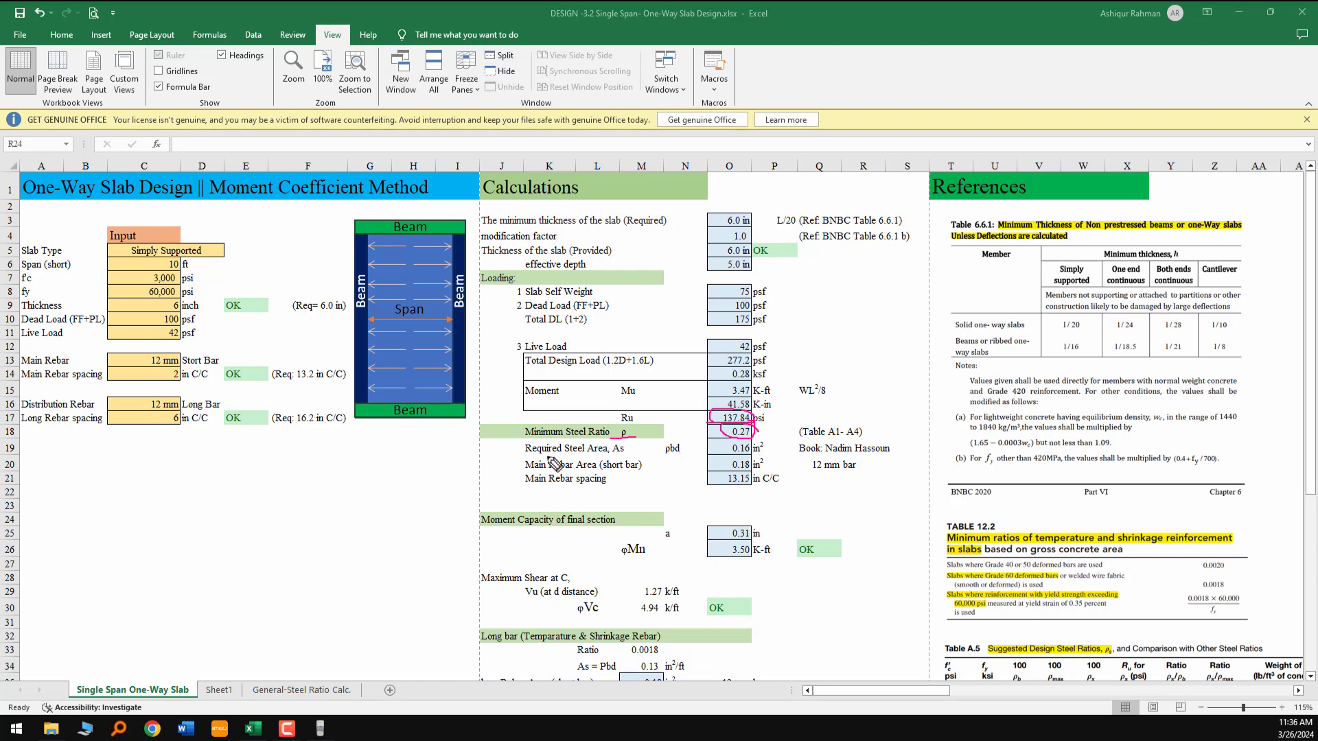
Underline the Required Steel Area and Main Rebar Area labels, and circle ρbd and the required steel area value in pen
drag(508, 456, 615, 456)
mouse_move(514, 458)
mouse_down()
mouse_move(619, 458)
mouse_move(676, 434)
mouse_up()
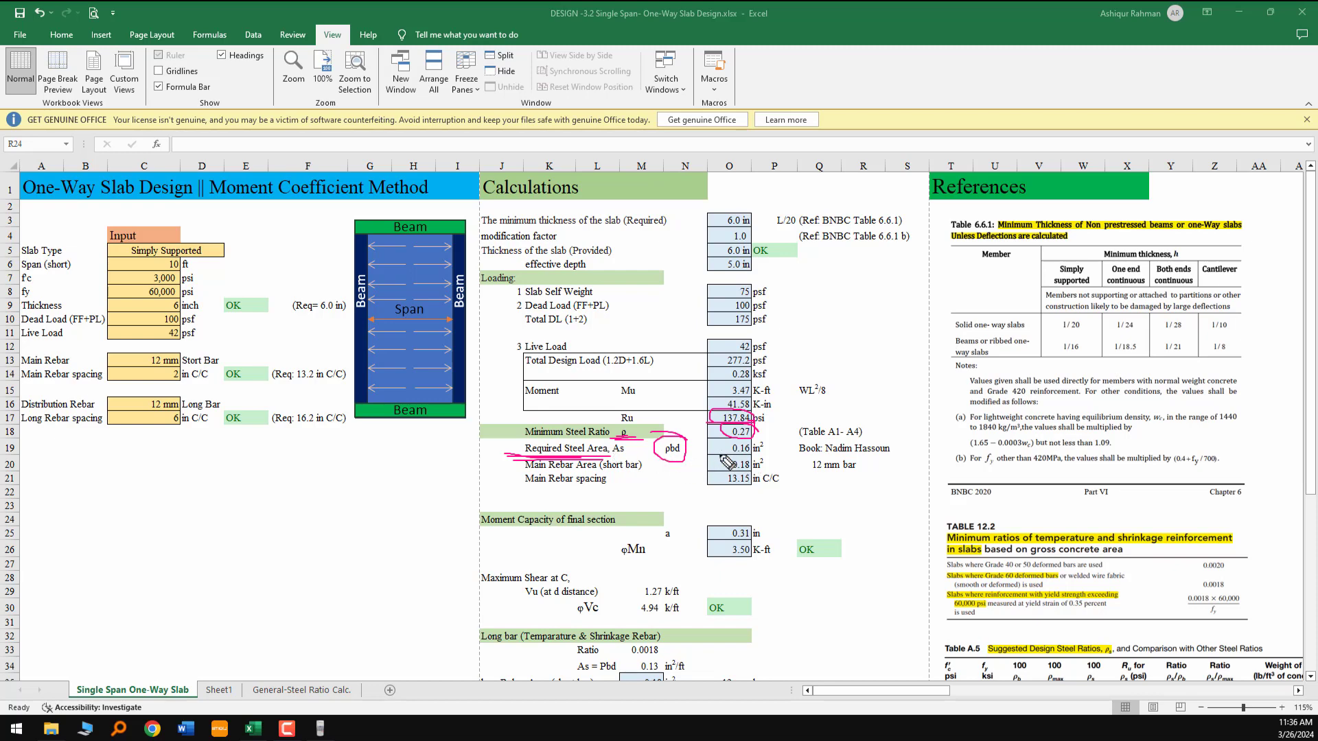
mouse_move(719, 455)
mouse_down()
mouse_move(770, 445)
mouse_move(752, 439)
mouse_up()
drag(508, 469, 603, 472)
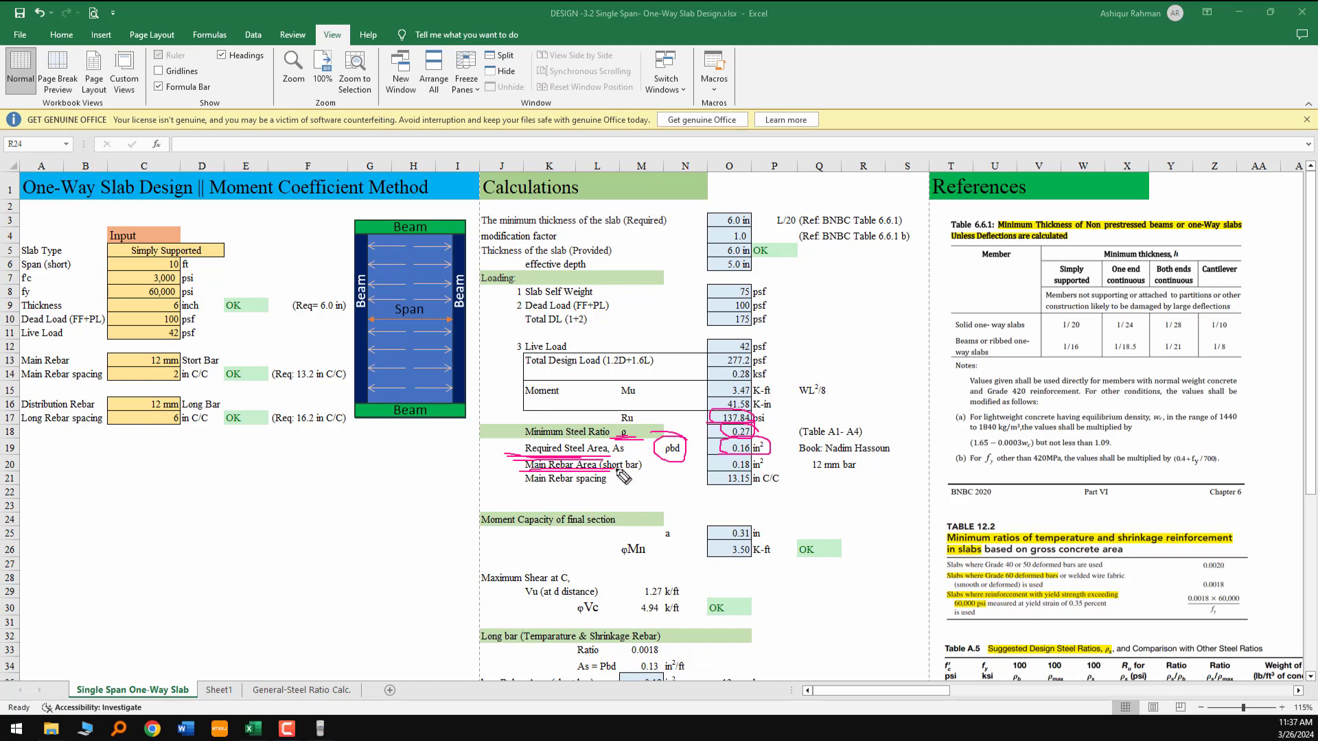
Circle the two main rebar input rows, and set the main rebar to 16 mm and its spacing to 5 in C/C
mouse_move(35, 350)
mouse_down()
mouse_move(22, 385)
mouse_move(134, 395)
mouse_move(222, 388)
mouse_move(234, 351)
mouse_move(53, 346)
mouse_move(20, 364)
mouse_up()
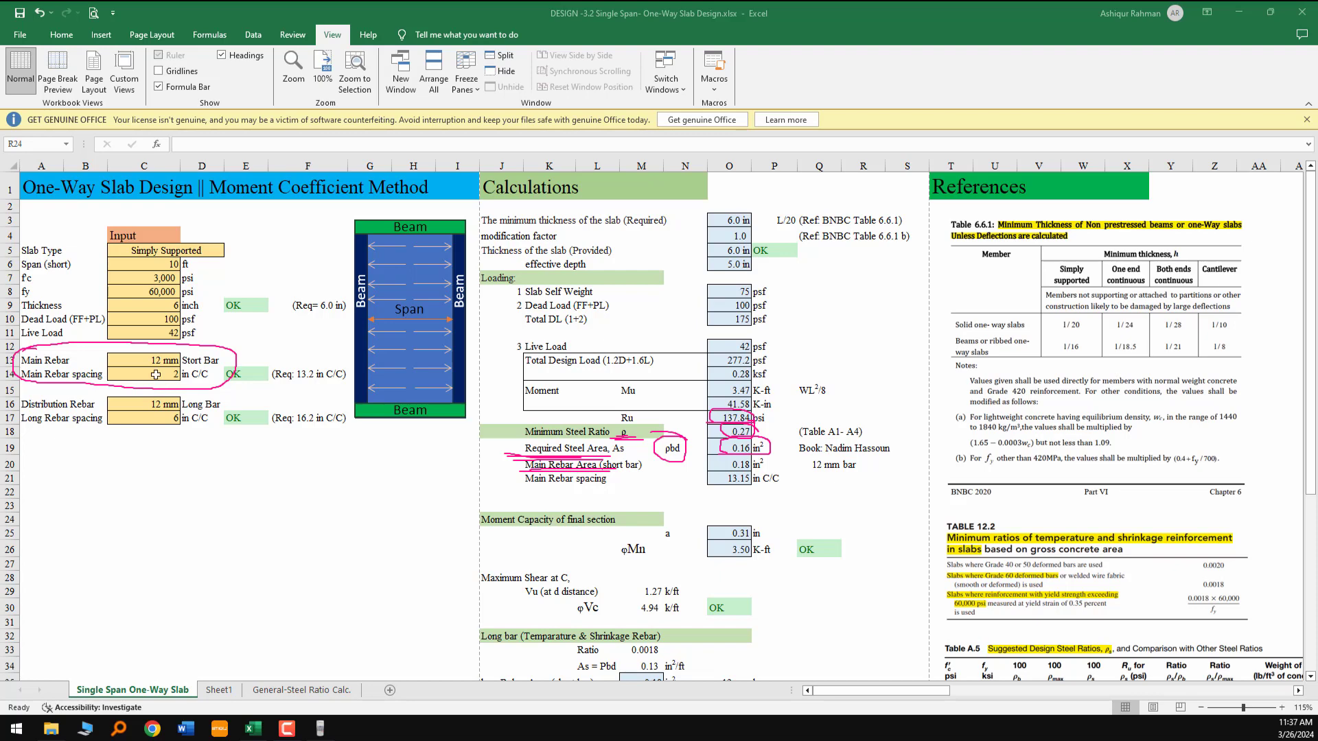
click(156, 374)
click(142, 361)
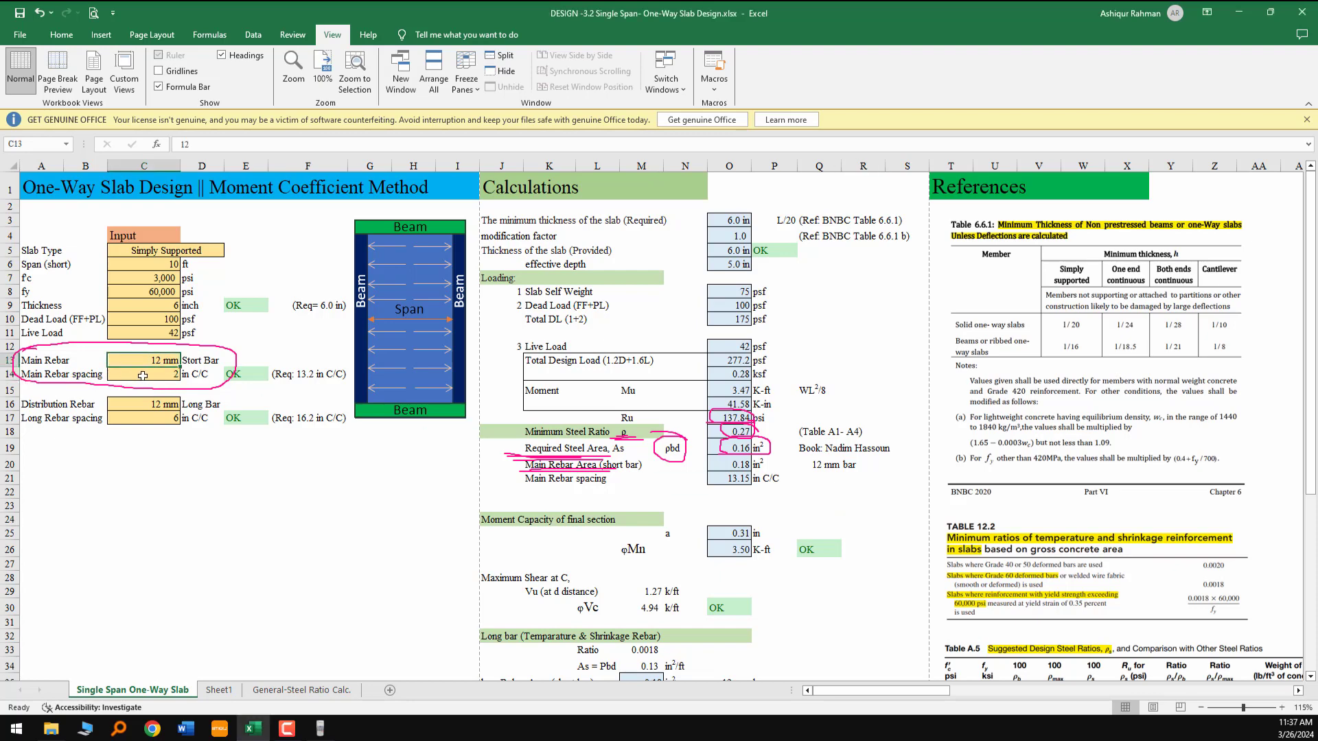
click(144, 374)
click(146, 361)
text(16)
key(Return)
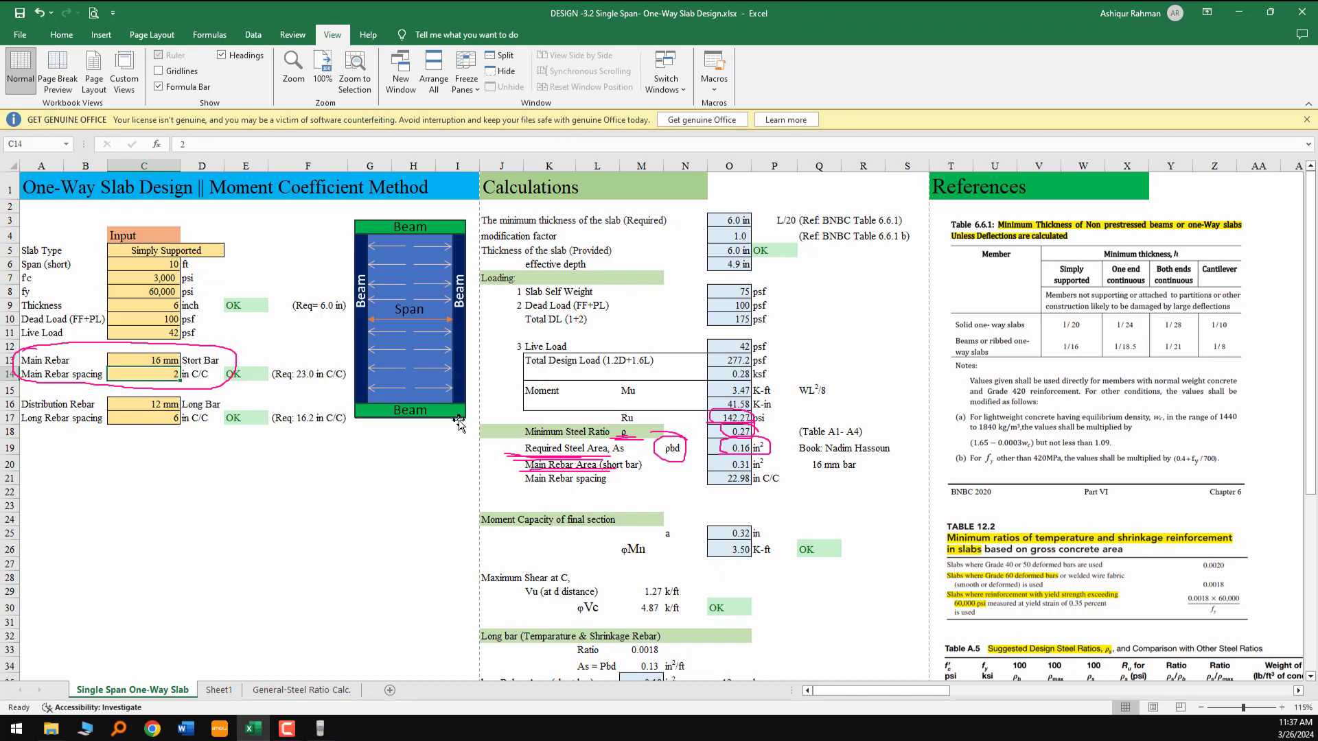
text(5)
key(Return)
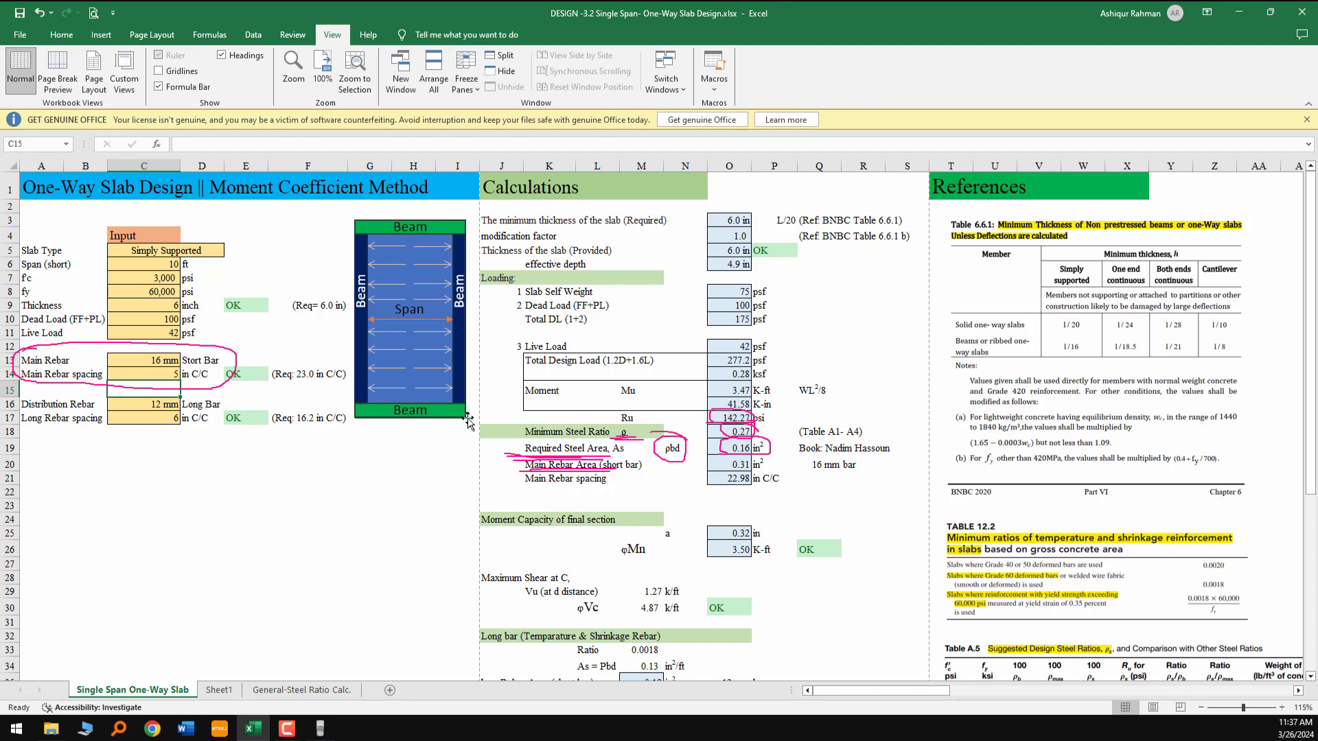
Set the main rebar to 12 mm
click(136, 361)
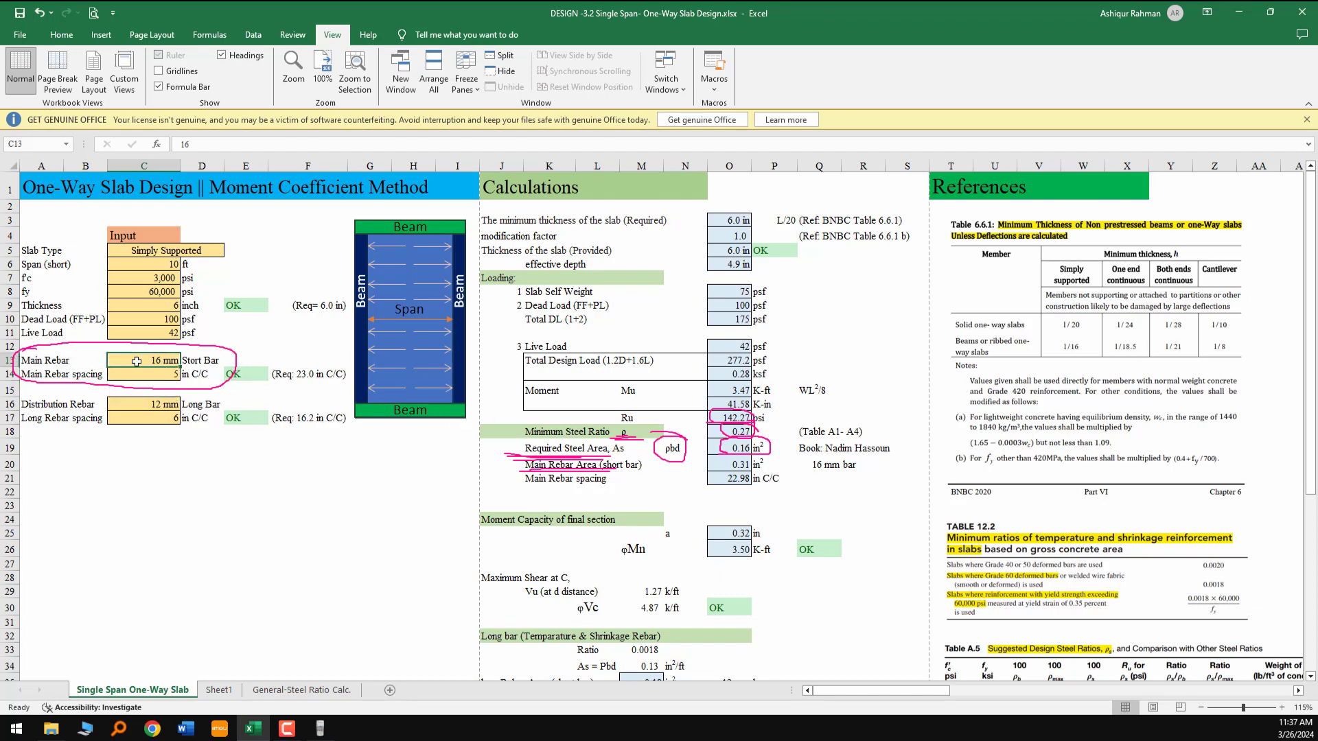
click(149, 376)
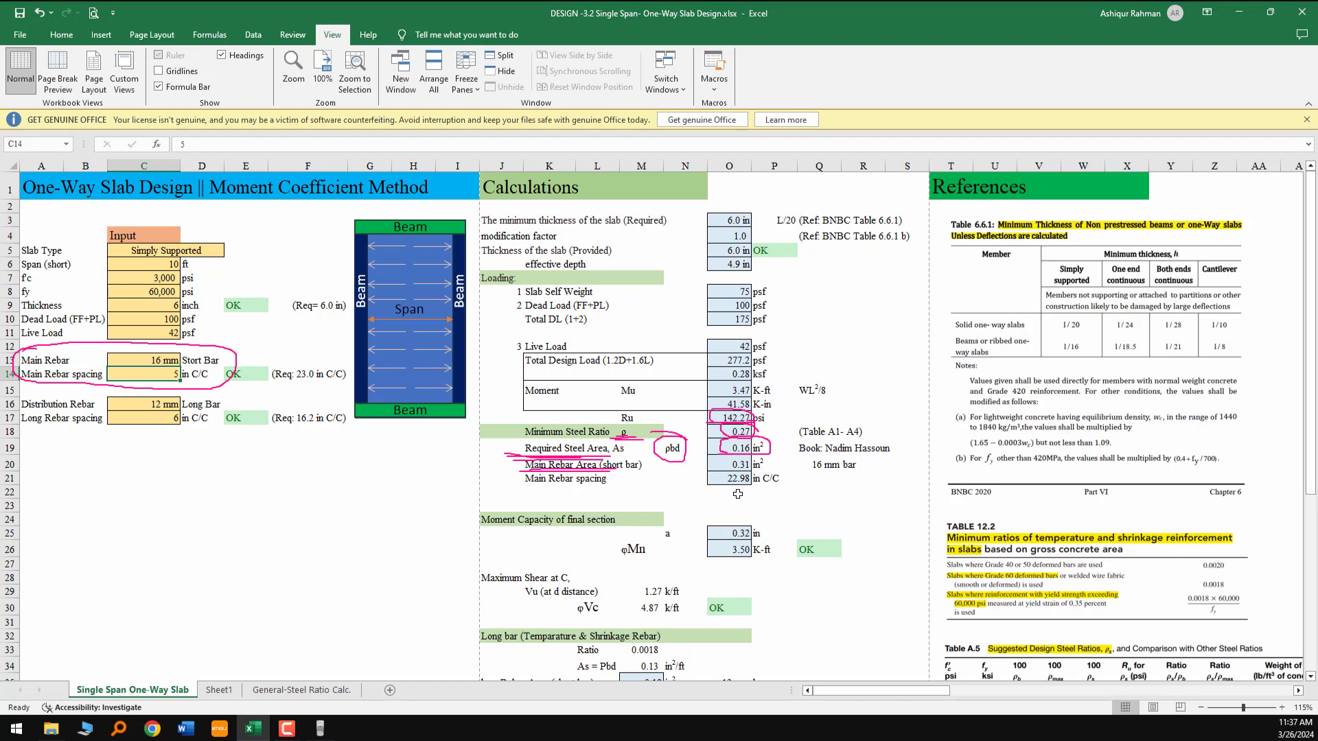
click(163, 364)
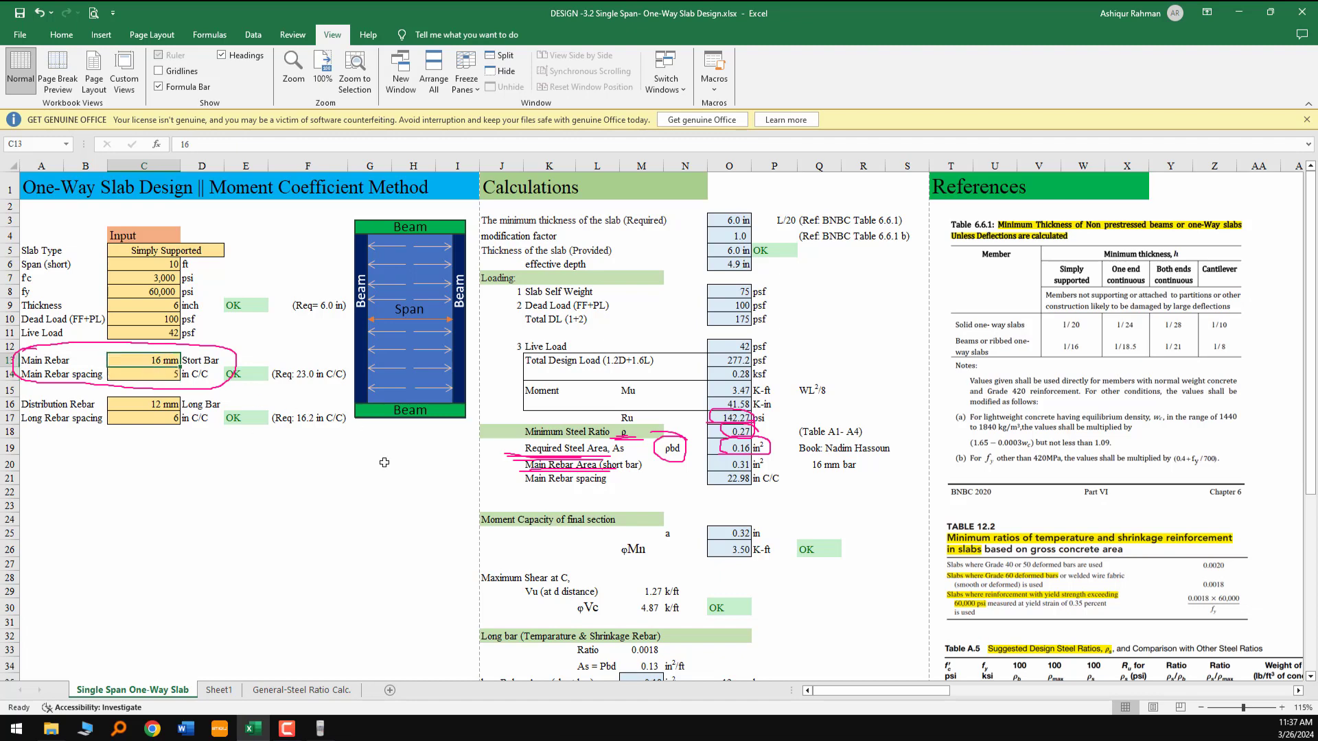
text(1)
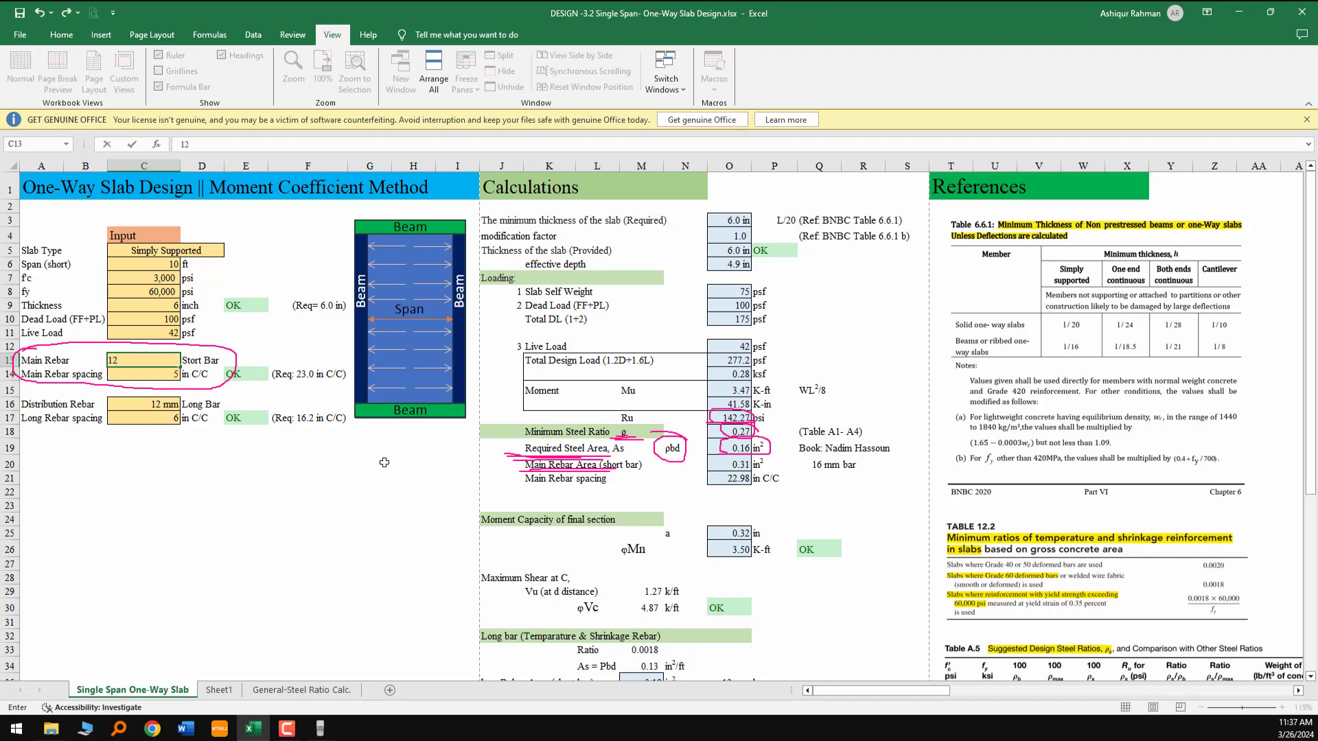
text(2)
key(Return)
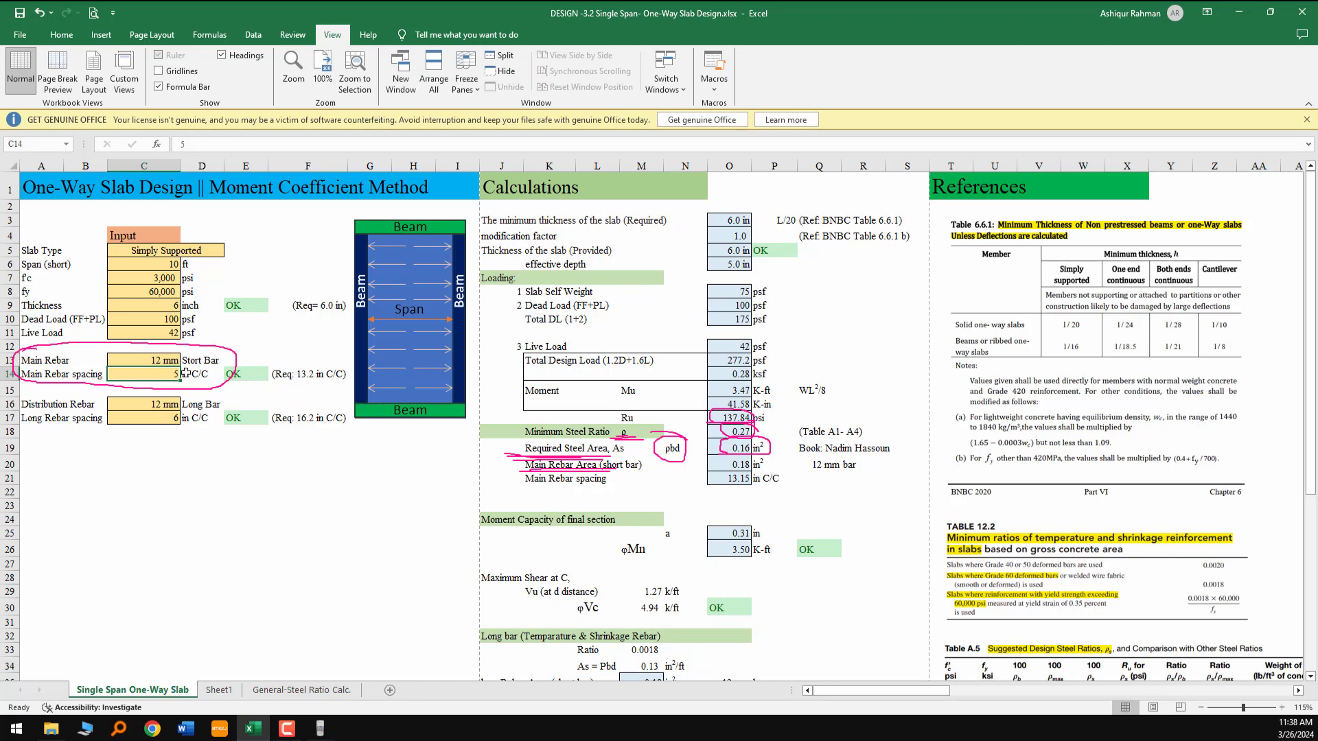
Set the main rebar to 10 mm and the main rebar spacing to 6 in C/C
key(Up)
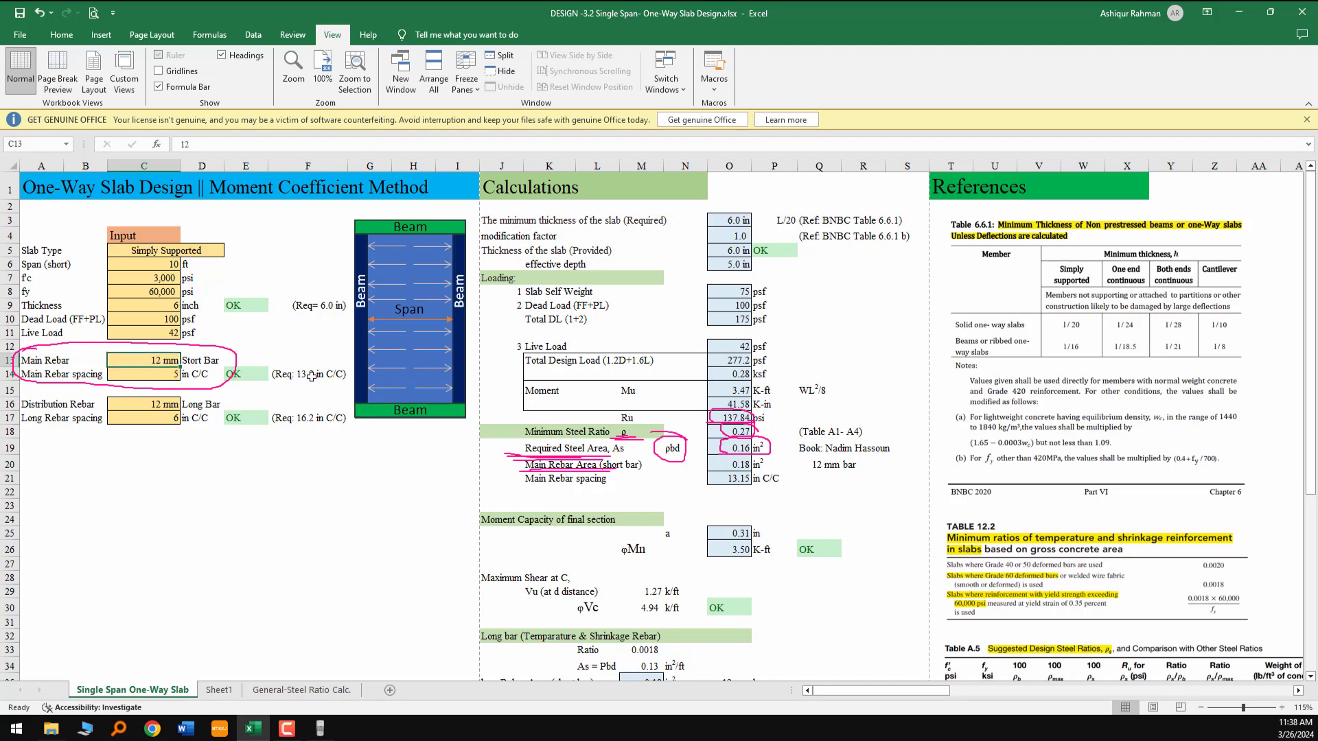
text(10)
key(Return)
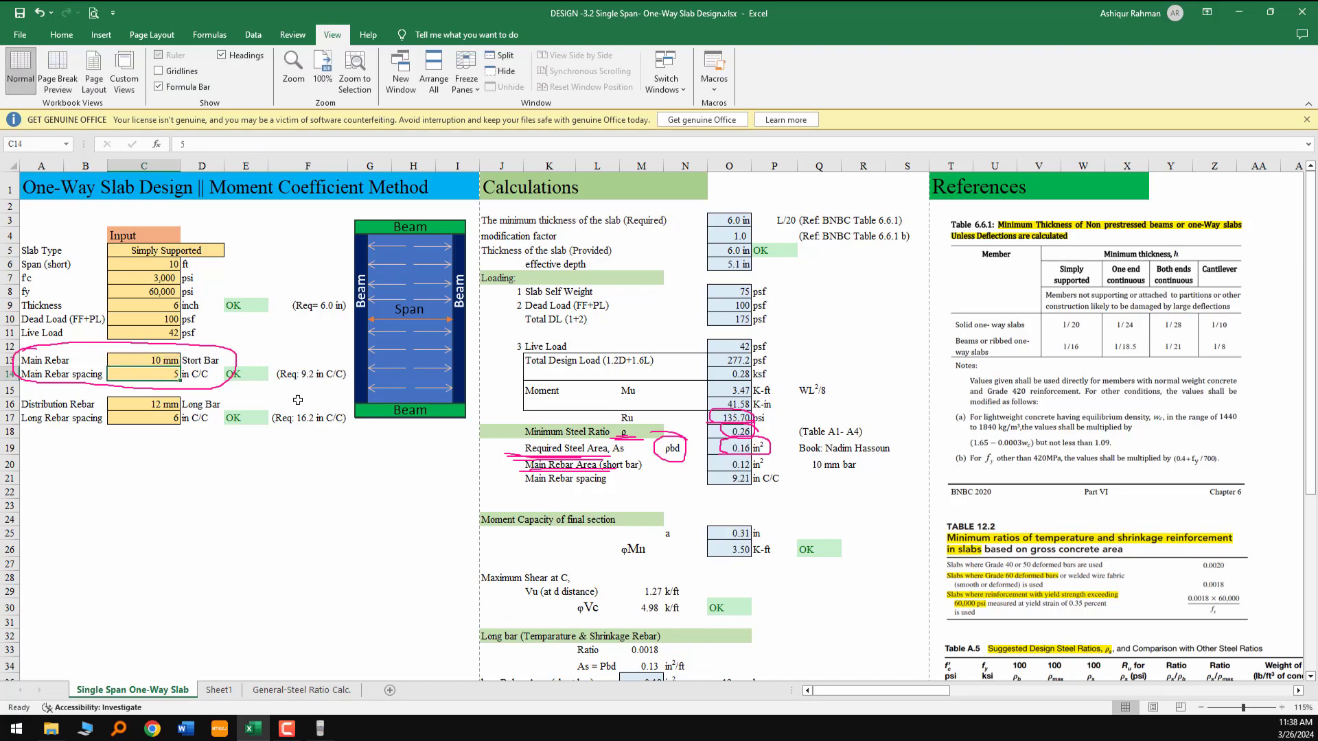
click(126, 365)
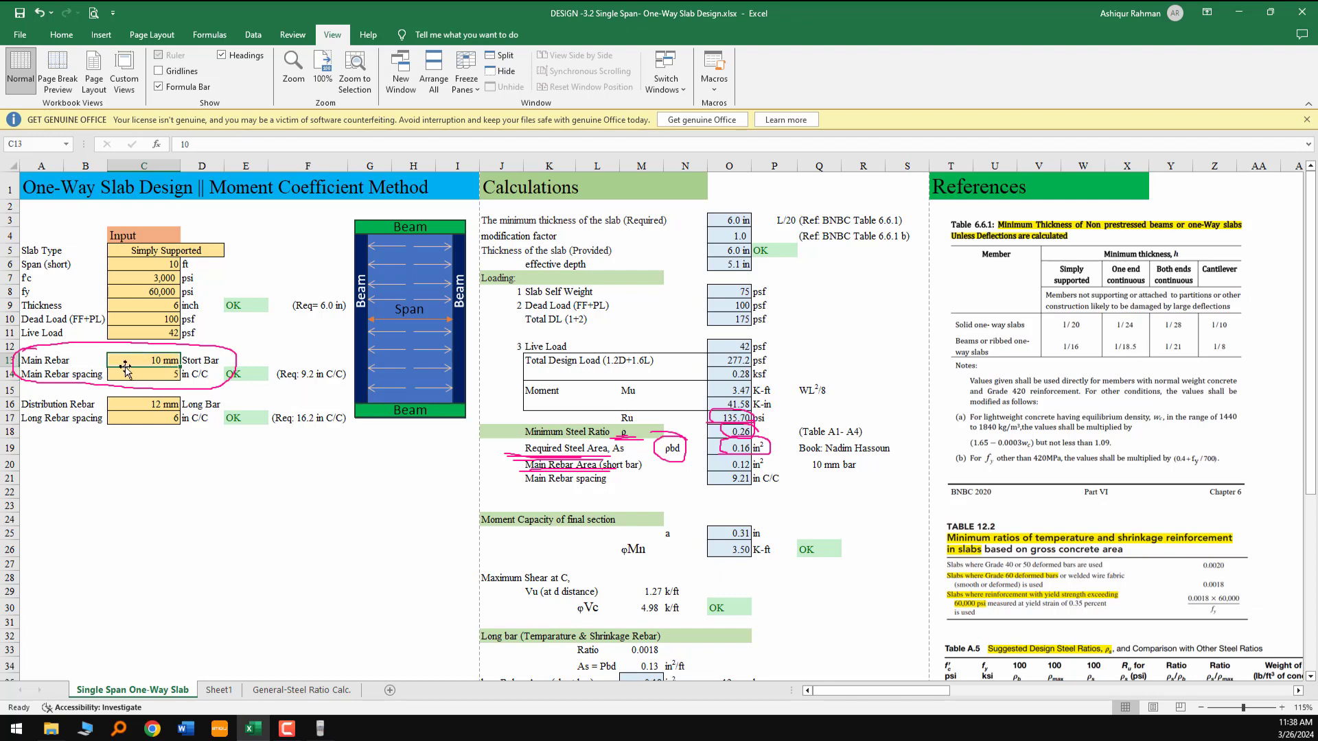
click(157, 374)
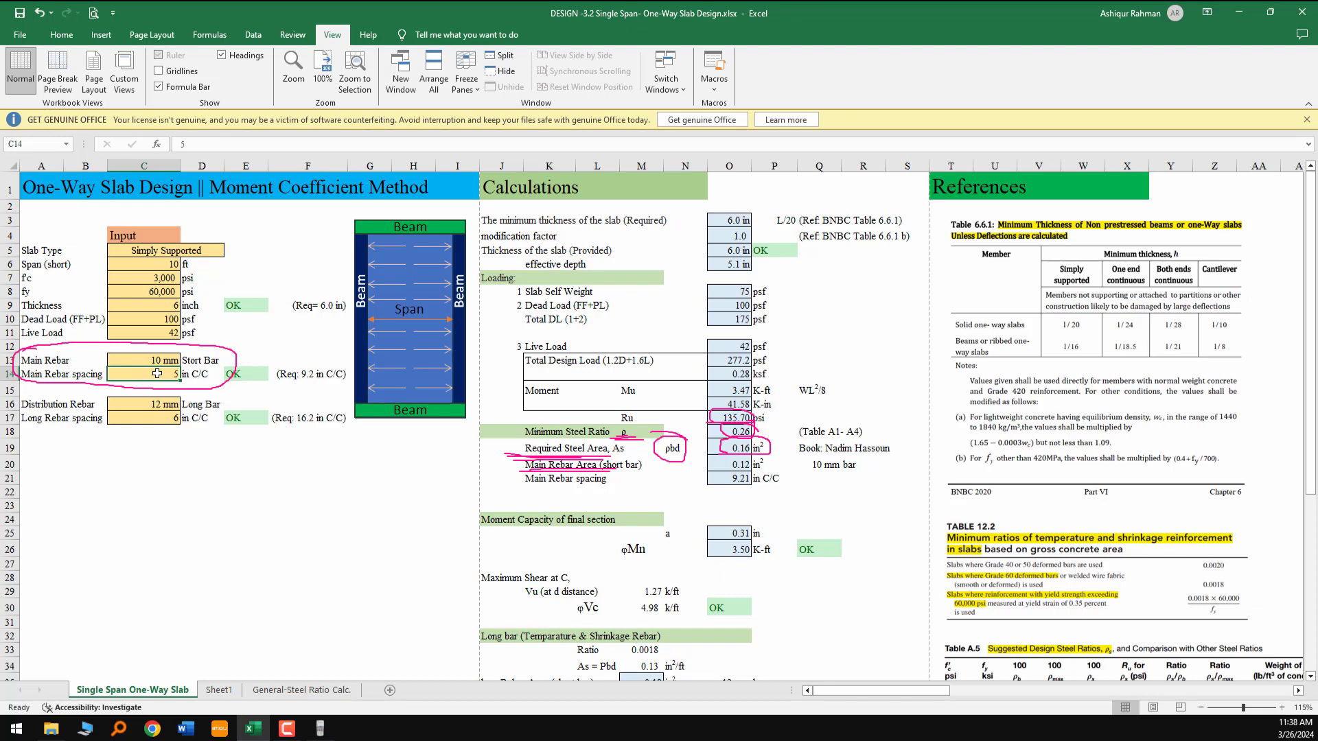
text(6)
key(Return)
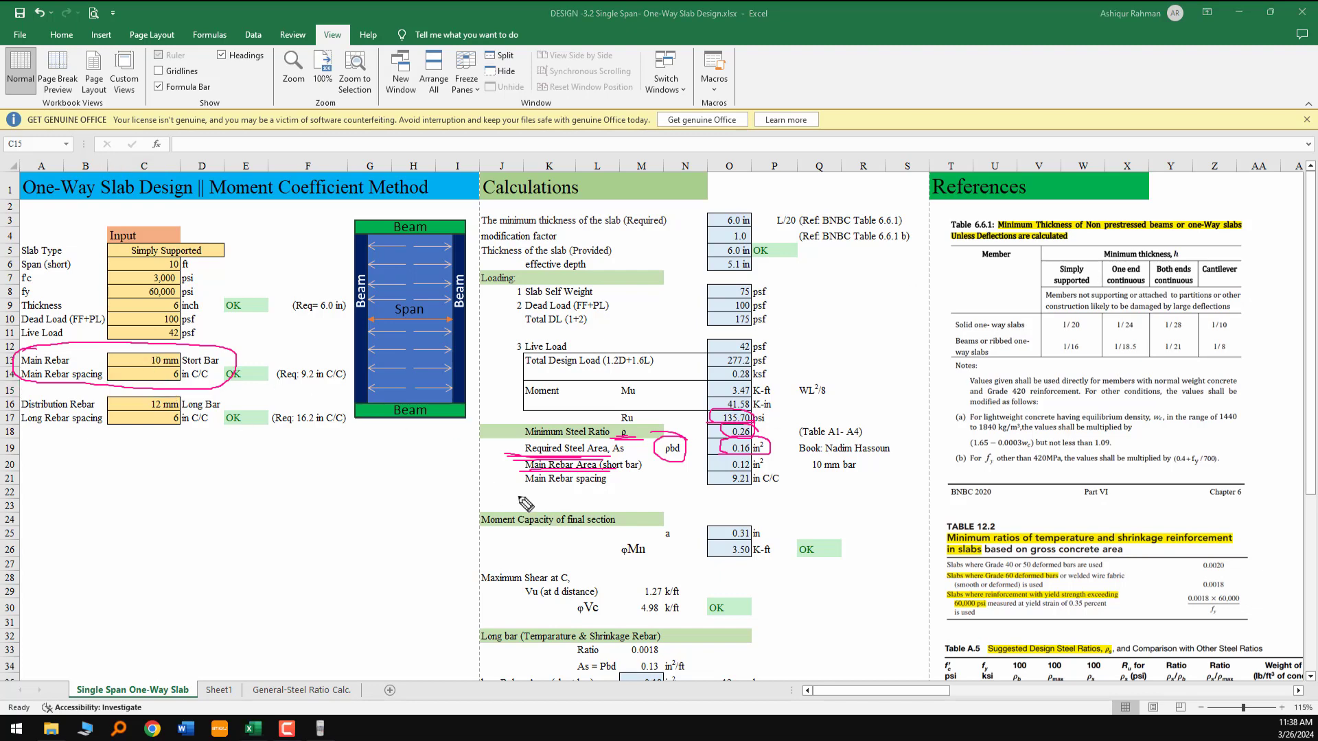
Circle the steel ratio through main rebar spacing rows, and underline the thickness input, the Moment Capacity heading and the φMn row in pen
mouse_move(580, 415)
mouse_down()
mouse_move(504, 439)
mouse_move(669, 511)
mouse_move(808, 456)
mouse_move(580, 418)
mouse_up()
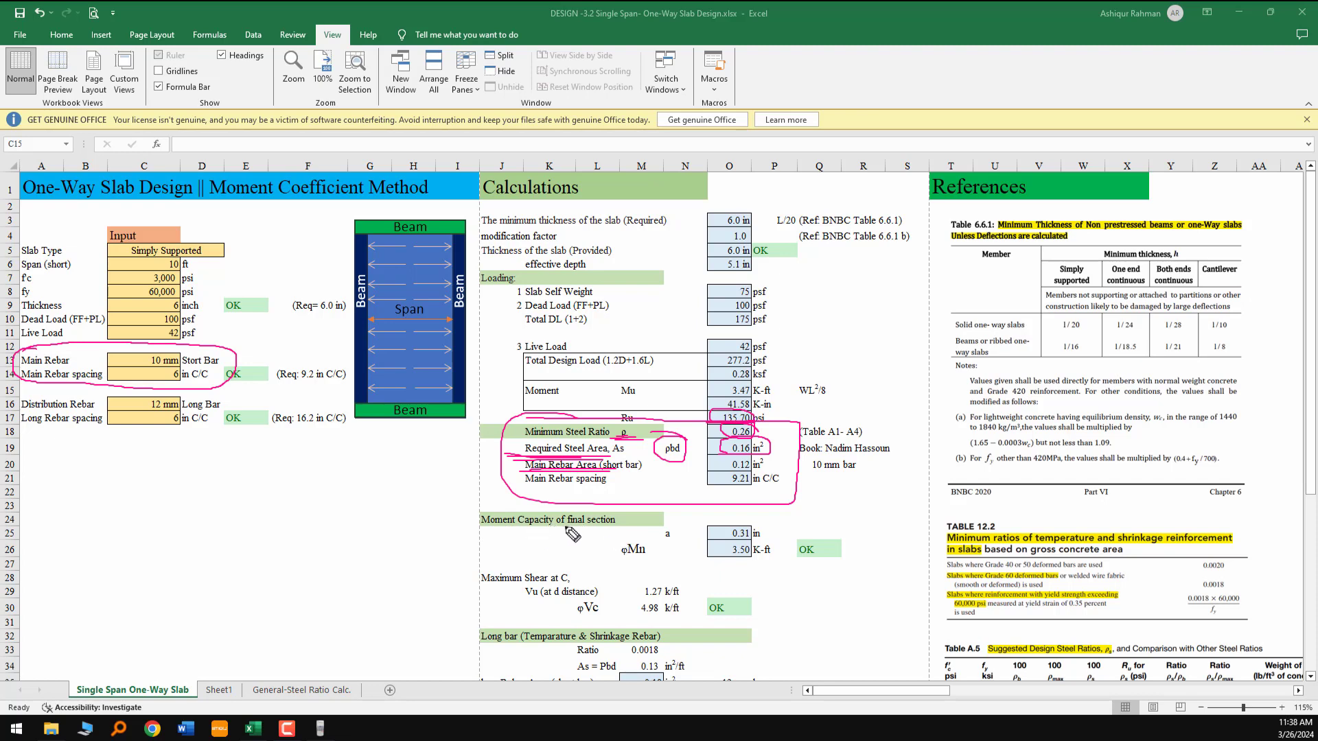
mouse_move(566, 527)
mouse_down()
mouse_move(634, 528)
mouse_move(608, 532)
mouse_up()
drag(148, 308, 212, 313)
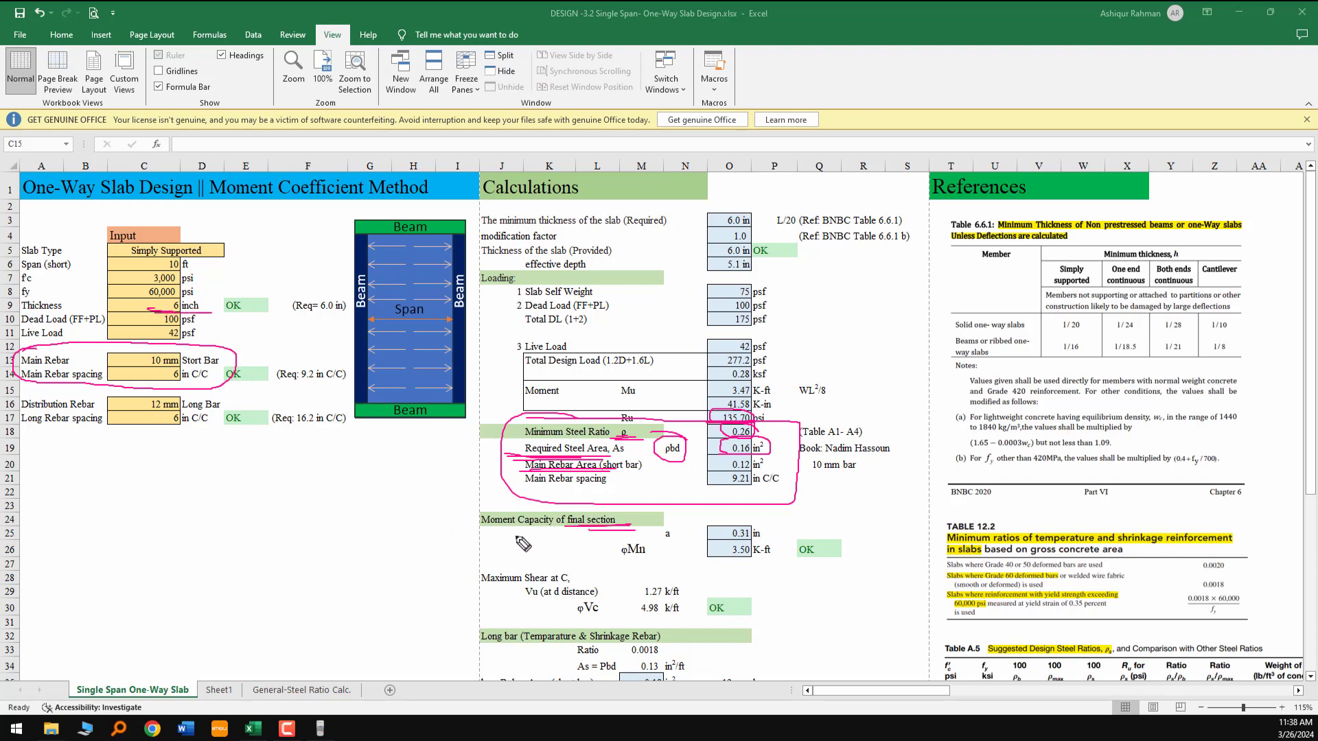
drag(481, 530, 574, 528)
drag(587, 558, 769, 562)
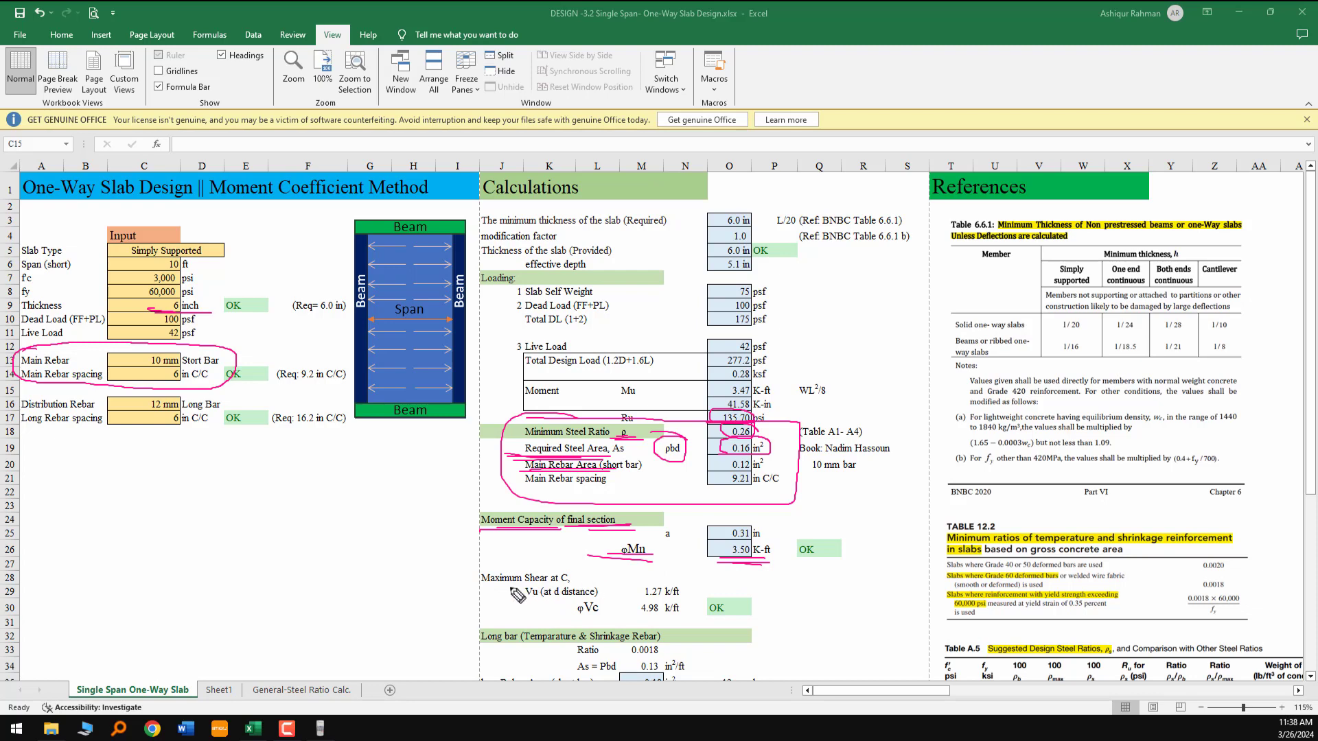
Underline Maximum Shear and φVc, circle the moment and shear OK checks, and draw a check mark beside them
drag(507, 586, 601, 586)
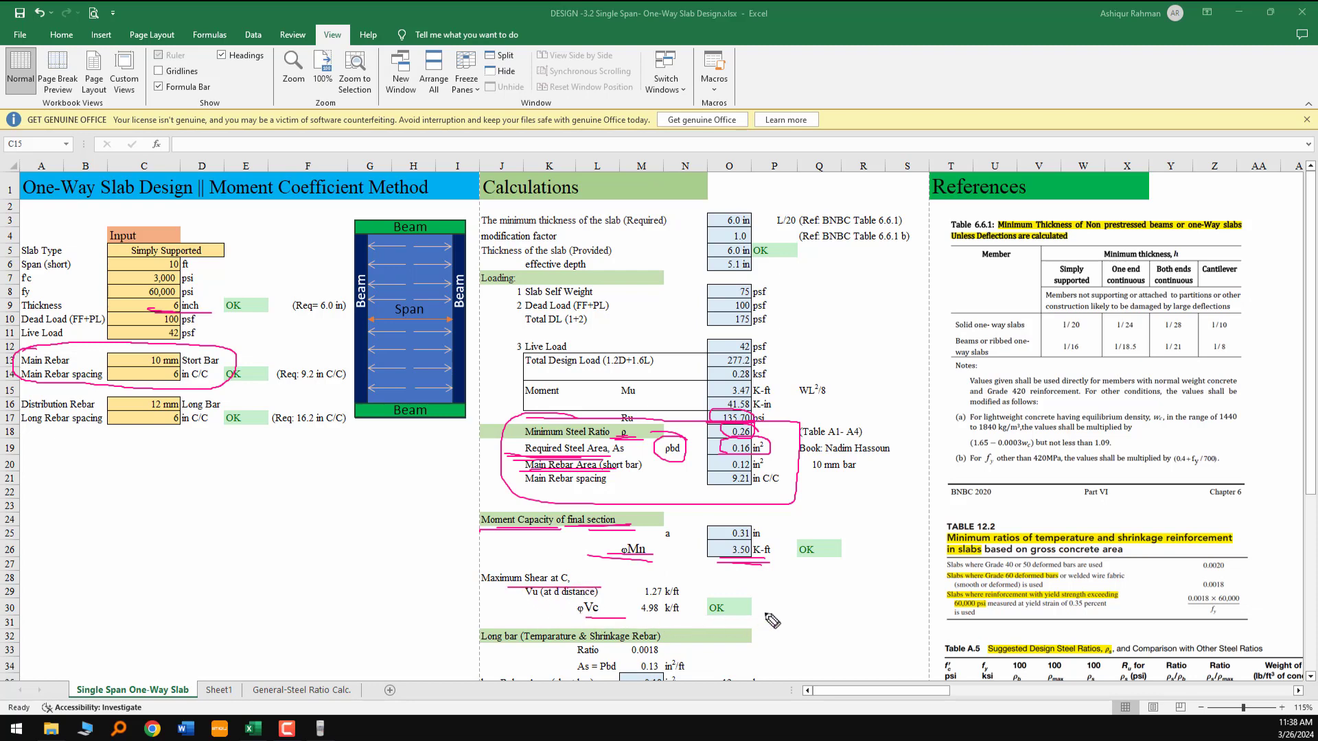
mouse_move(839, 574)
mouse_down()
mouse_move(796, 547)
mouse_move(834, 569)
mouse_up()
mouse_move(757, 592)
mouse_down()
mouse_move(686, 607)
mouse_move(760, 590)
mouse_move(828, 599)
mouse_move(925, 561)
mouse_up()
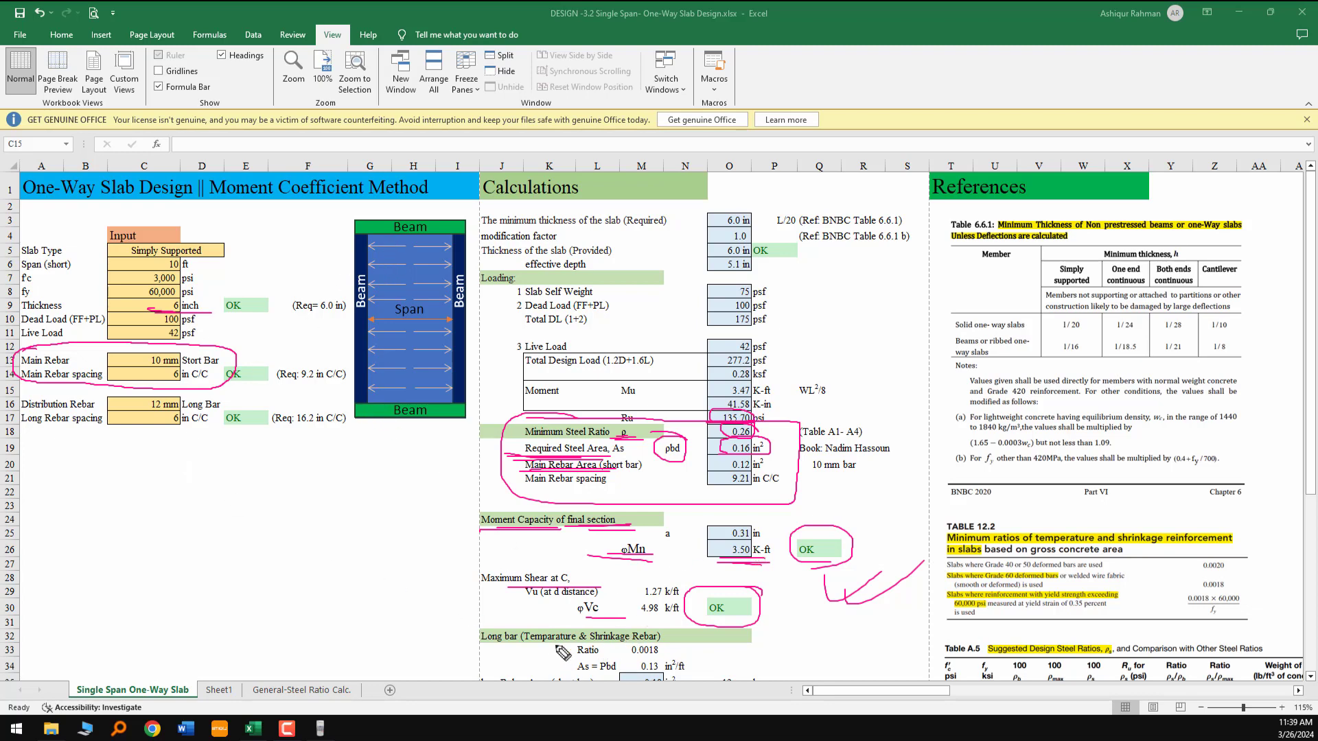
Mark the Long bar (Temperature & Shrinkage Rebar) heading, clear the pen marks, then underline Long bar and circle its Ratio row
mouse_move(480, 645)
mouse_down()
mouse_move(628, 649)
mouse_move(604, 620)
mouse_move(588, 643)
mouse_up()
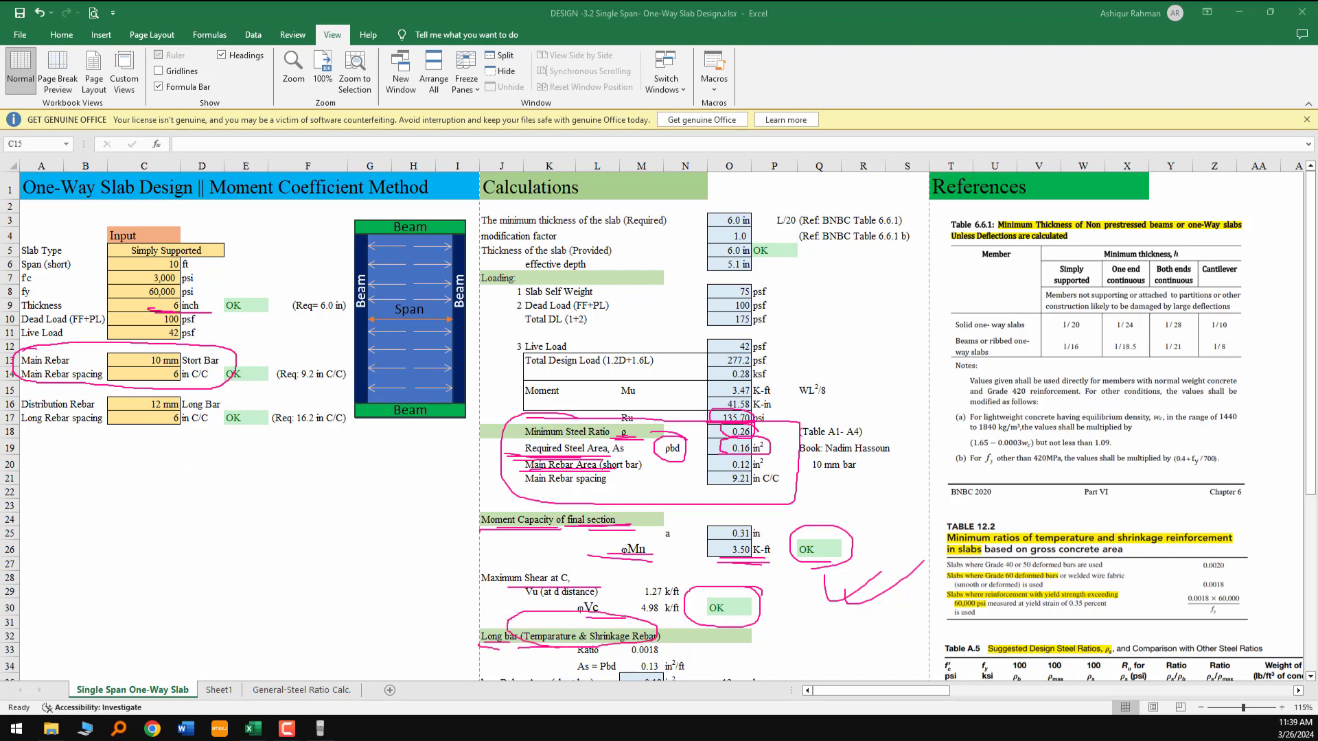
key(Escape)
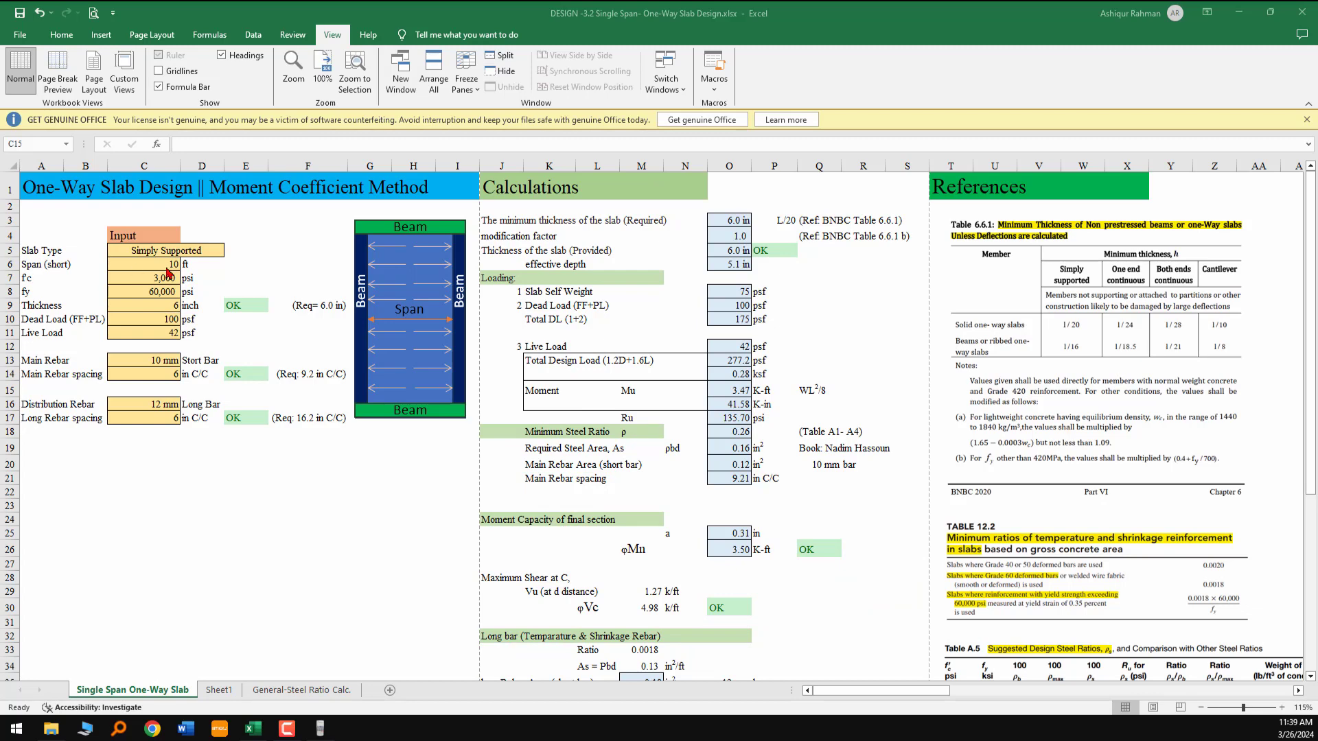
scroll(478, 384, down, 3)
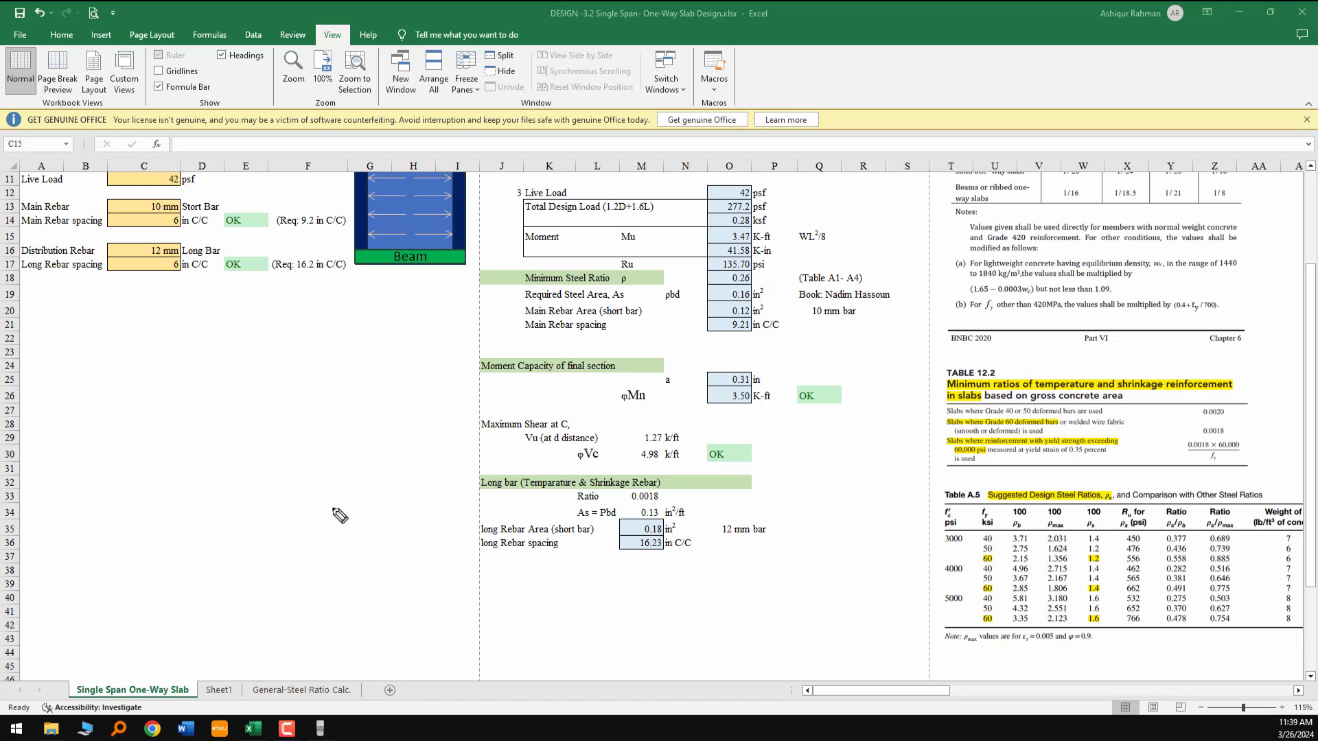
drag(476, 490, 534, 490)
mouse_move(667, 491)
mouse_down()
mouse_move(580, 492)
mouse_move(642, 519)
mouse_move(669, 492)
mouse_move(606, 480)
mouse_move(584, 504)
mouse_up()
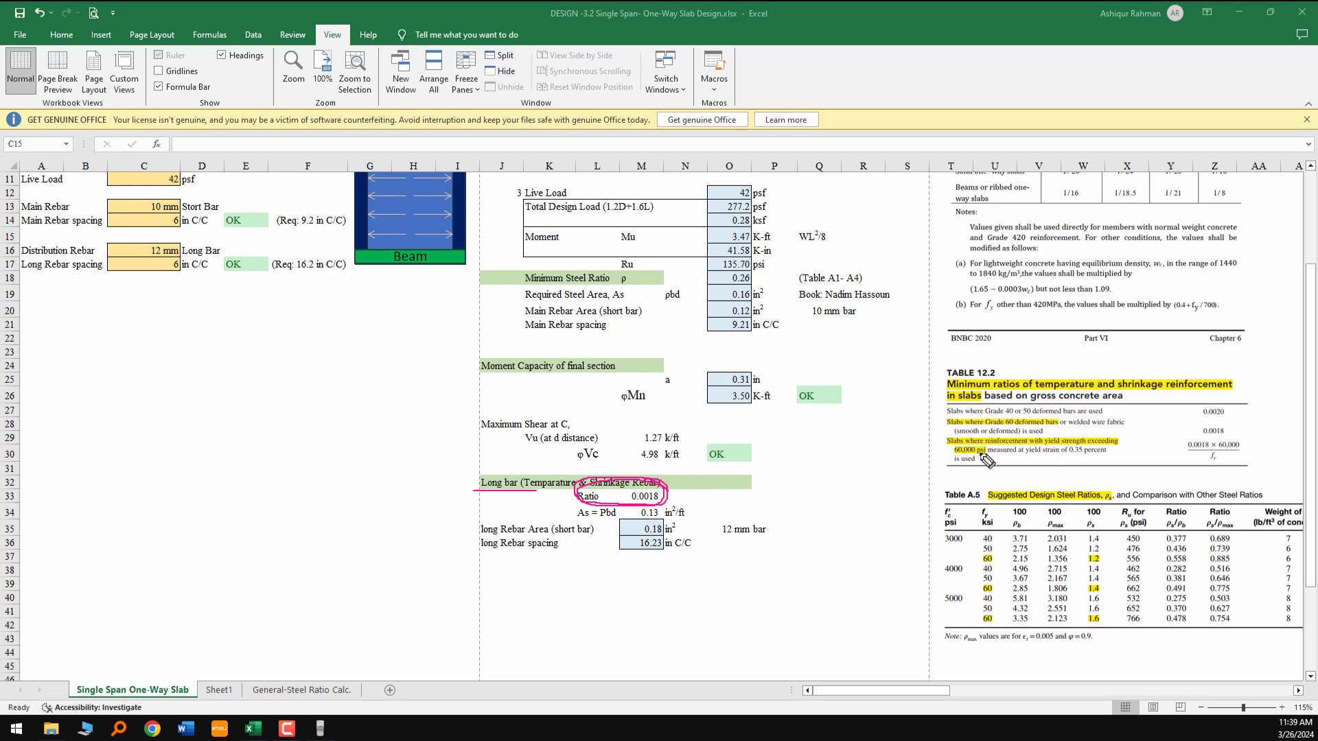
Draw a check mark at Table 12.2, circle Grade 40 or 50 and the 0.0020 and 0.0018 ratios, and box the 0.0018 × 60,000 / fy formula
mouse_move(921, 369)
mouse_down()
mouse_move(1067, 331)
mouse_move(1016, 379)
mouse_up()
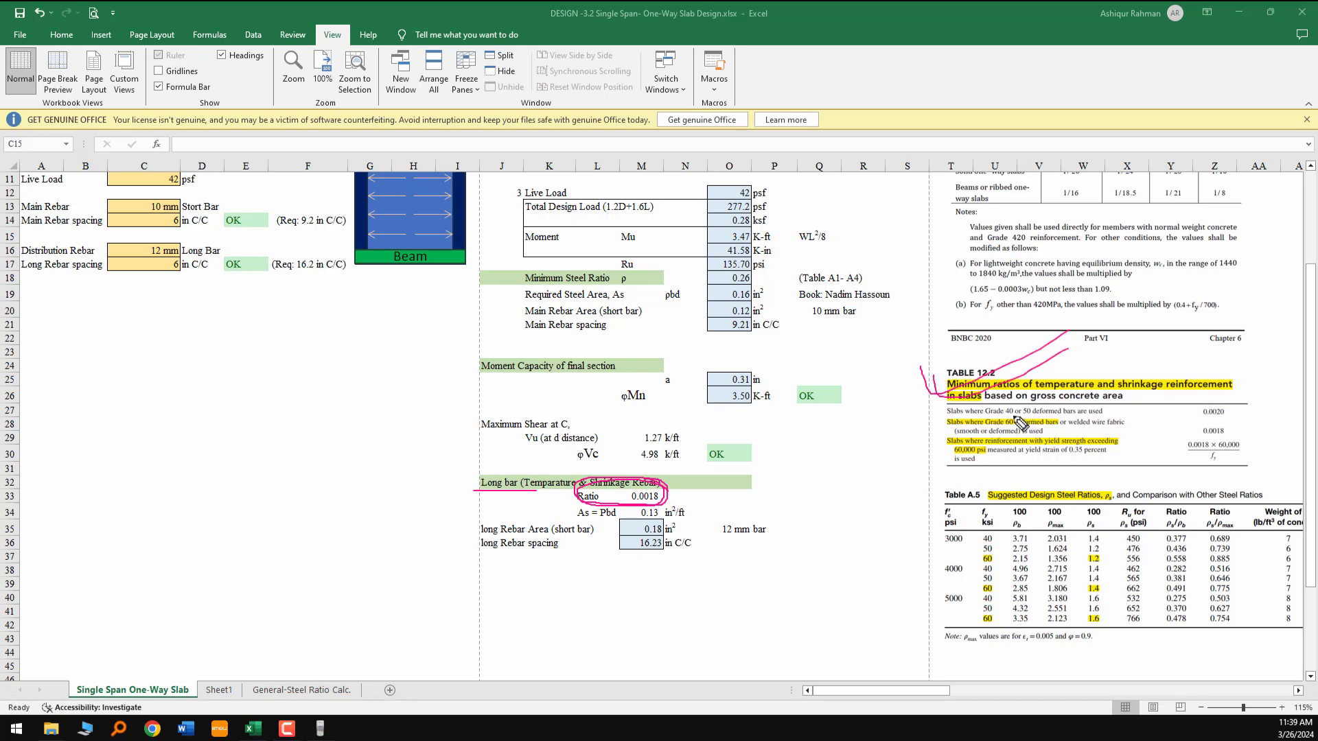
mouse_move(1027, 423)
mouse_down()
mouse_move(1004, 417)
mouse_move(1049, 414)
mouse_move(1016, 405)
mouse_move(1035, 423)
mouse_move(1049, 409)
mouse_move(1010, 405)
mouse_move(1006, 420)
mouse_up()
mouse_move(1234, 407)
mouse_down()
mouse_move(1194, 410)
mouse_move(1233, 426)
mouse_move(1209, 400)
mouse_move(1186, 421)
mouse_move(1232, 406)
mouse_up()
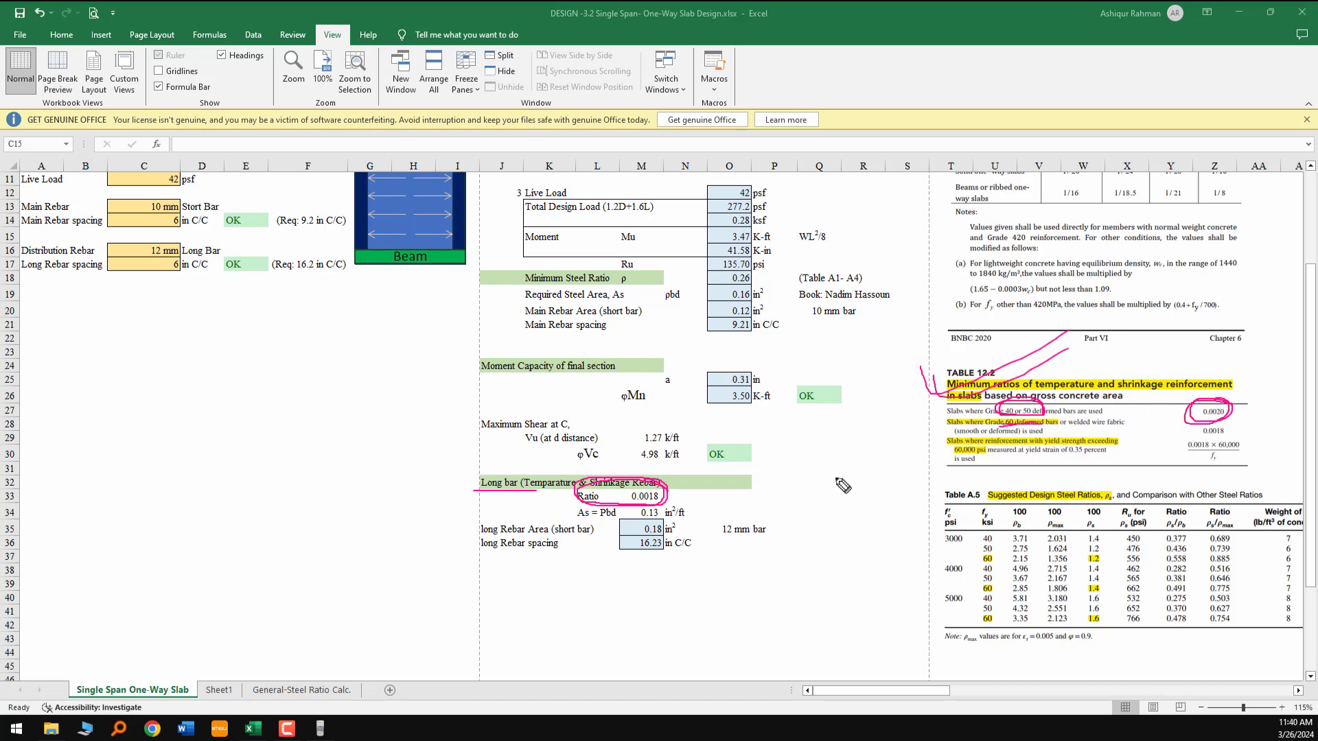
mouse_move(1216, 421)
mouse_down()
mouse_move(1193, 440)
mouse_move(1233, 426)
mouse_up()
mouse_move(1186, 439)
mouse_down()
mouse_move(1173, 481)
mouse_move(1275, 473)
mouse_move(1235, 439)
mouse_move(1187, 442)
mouse_move(1179, 460)
mouse_move(1260, 477)
mouse_move(1261, 451)
mouse_move(1174, 445)
mouse_move(1226, 473)
mouse_up()
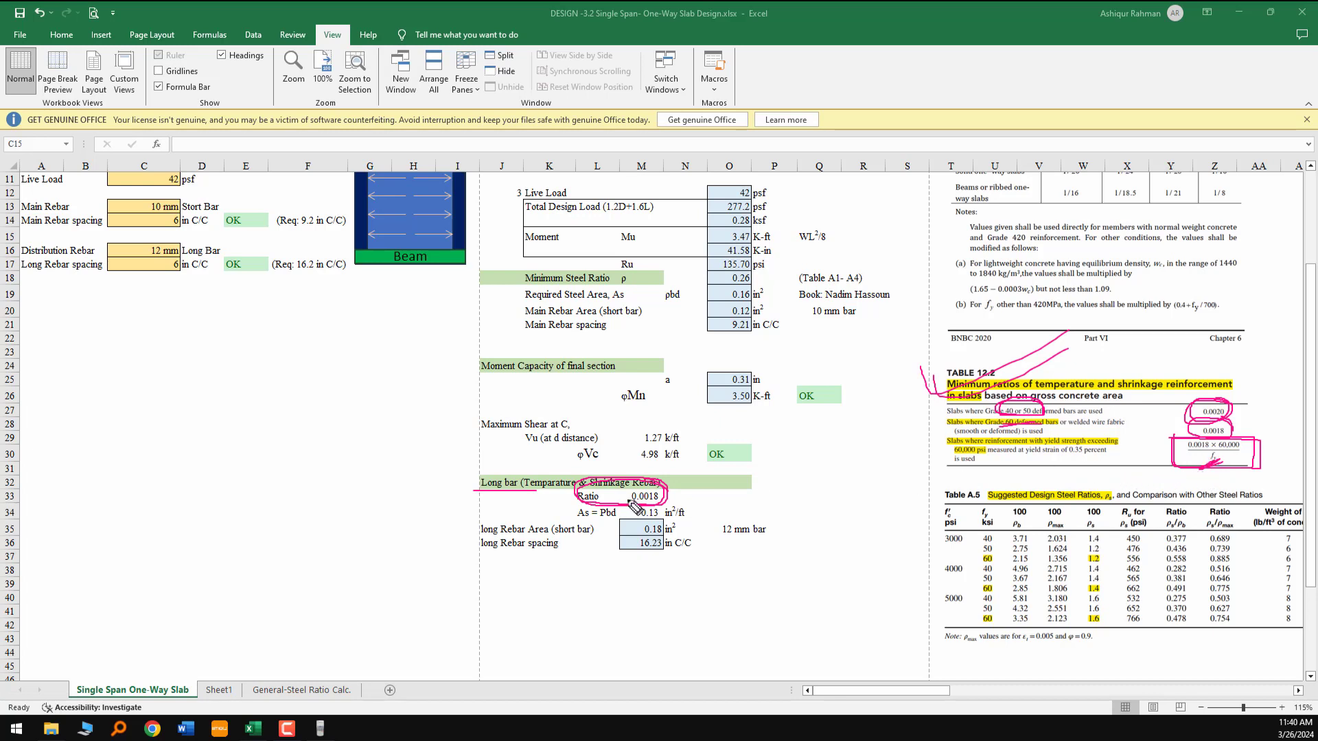
Handwrite 0.0014 beside the long bar ratio, circle and underline it, and clear all pen marks
mouse_move(795, 478)
mouse_down()
mouse_move(832, 488)
mouse_move(869, 474)
mouse_move(796, 498)
mouse_move(882, 484)
mouse_move(799, 514)
mouse_up()
click(809, 484)
click(821, 474)
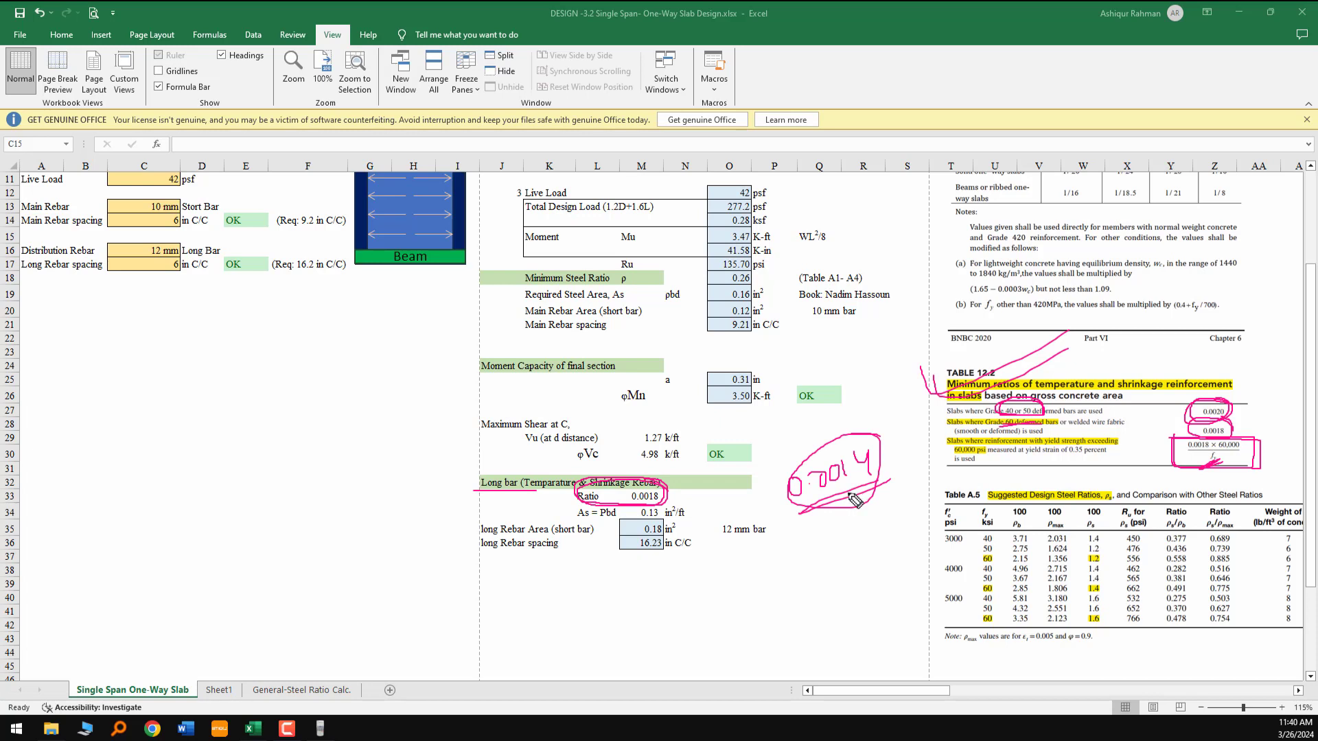
drag(827, 519, 898, 475)
key(Escape)
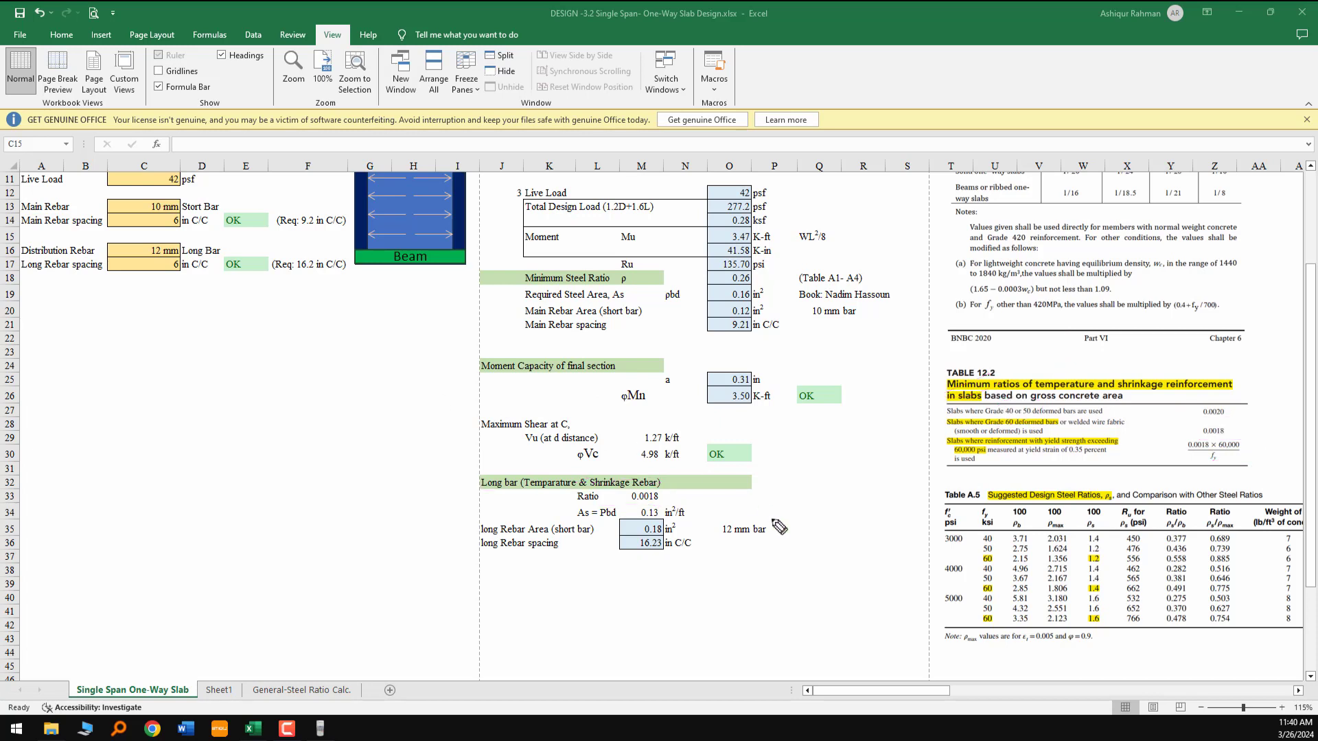
Underline the long bar As label and value in pen, and set the distribution rebar to 10 mm
drag(563, 519, 685, 519)
click(158, 254)
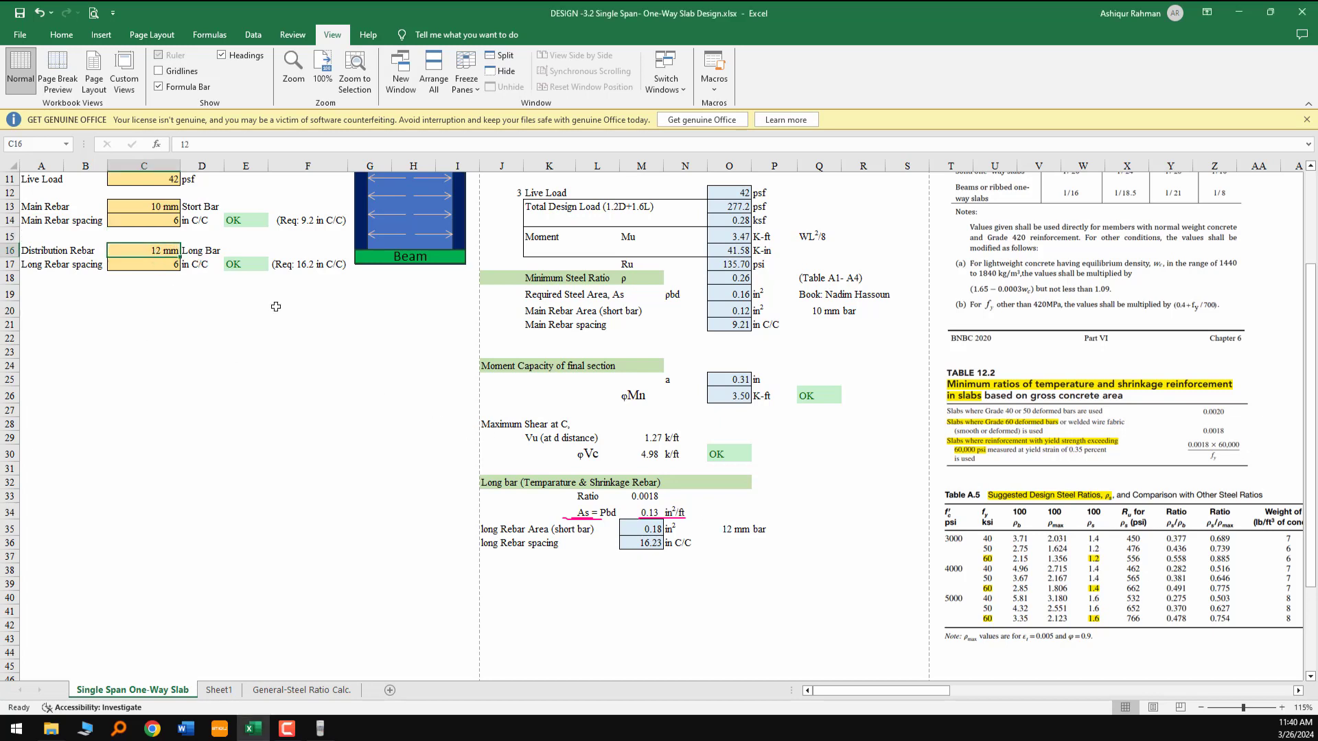
text(10)
key(Return)
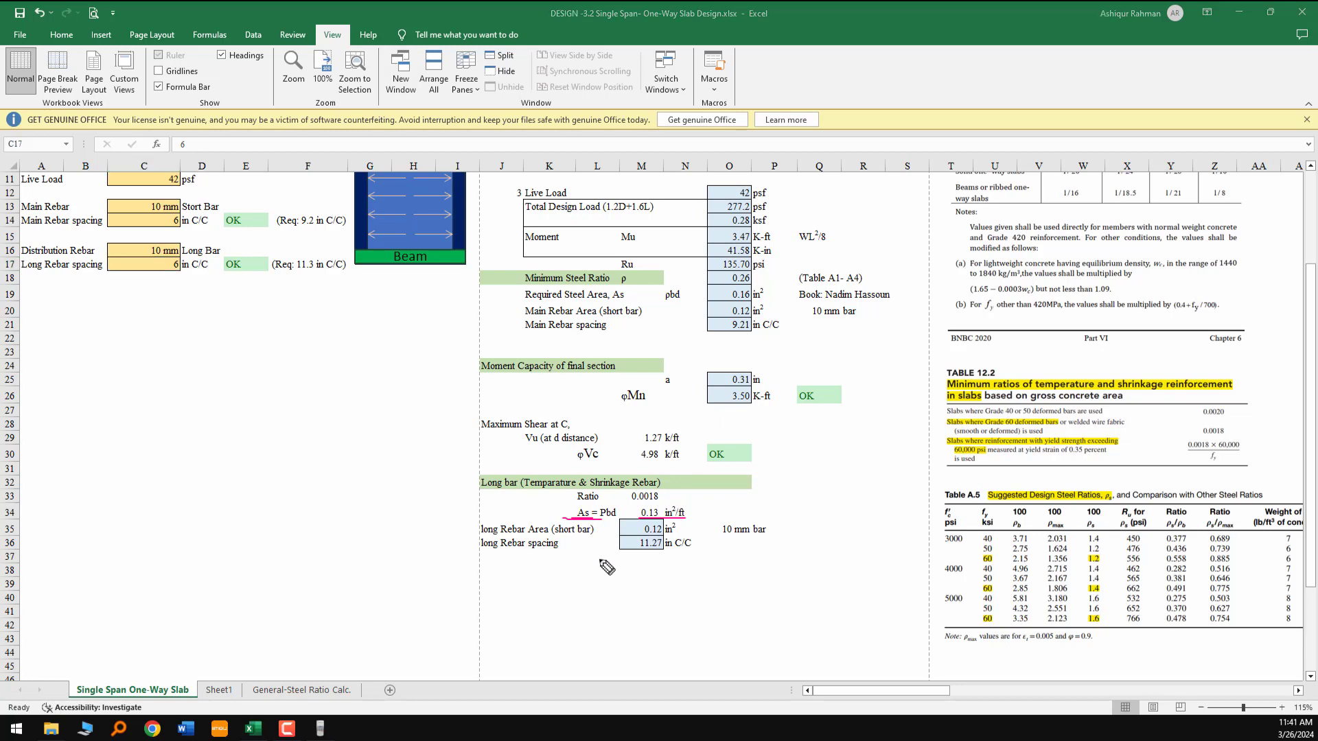
Circle the calculated long rebar spacing, underline the required and provided spacings, tick both rebar inputs, and clear the marks
mouse_move(682, 552)
mouse_down()
mouse_move(669, 558)
mouse_move(690, 532)
mouse_move(620, 544)
mouse_move(684, 556)
mouse_up()
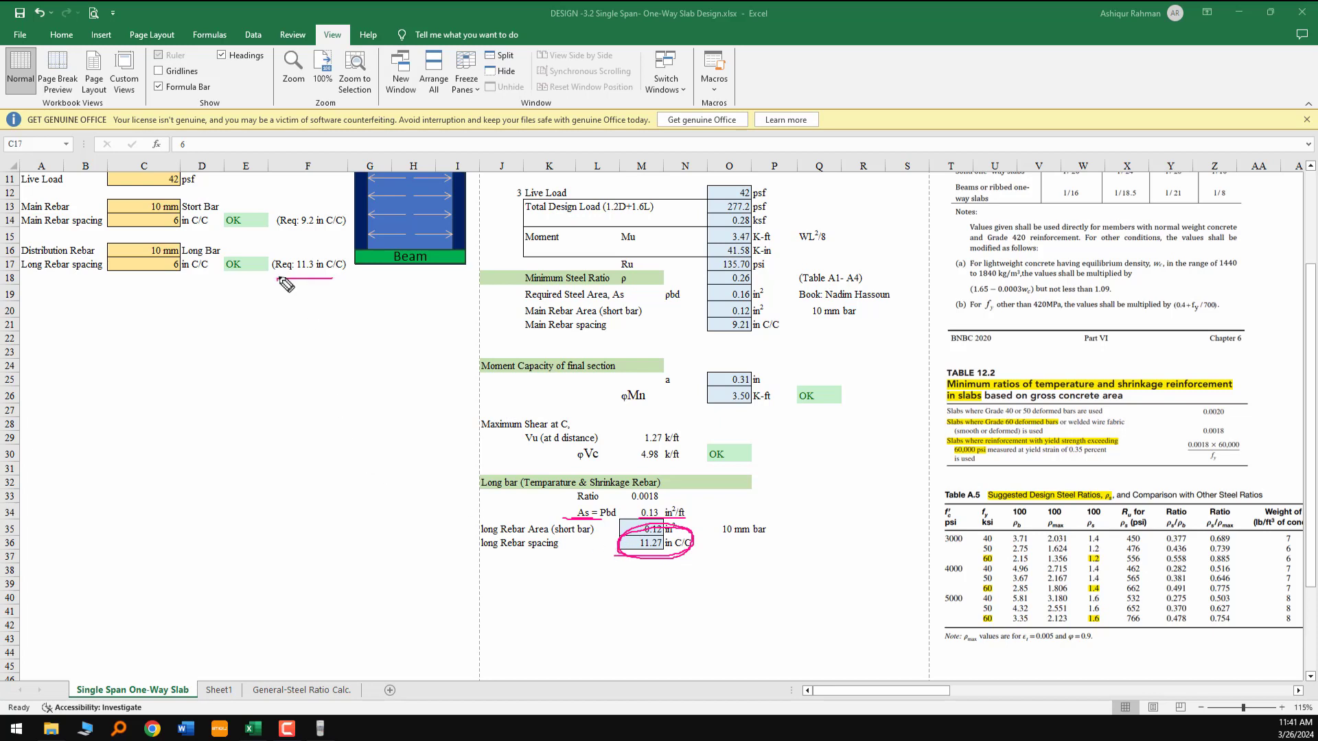
drag(266, 279, 349, 280)
drag(23, 276, 115, 277)
drag(150, 273, 179, 273)
mouse_move(104, 204)
mouse_down()
mouse_move(130, 215)
mouse_move(176, 194)
mouse_up()
mouse_move(107, 259)
mouse_down()
mouse_move(113, 273)
mouse_move(171, 234)
mouse_up()
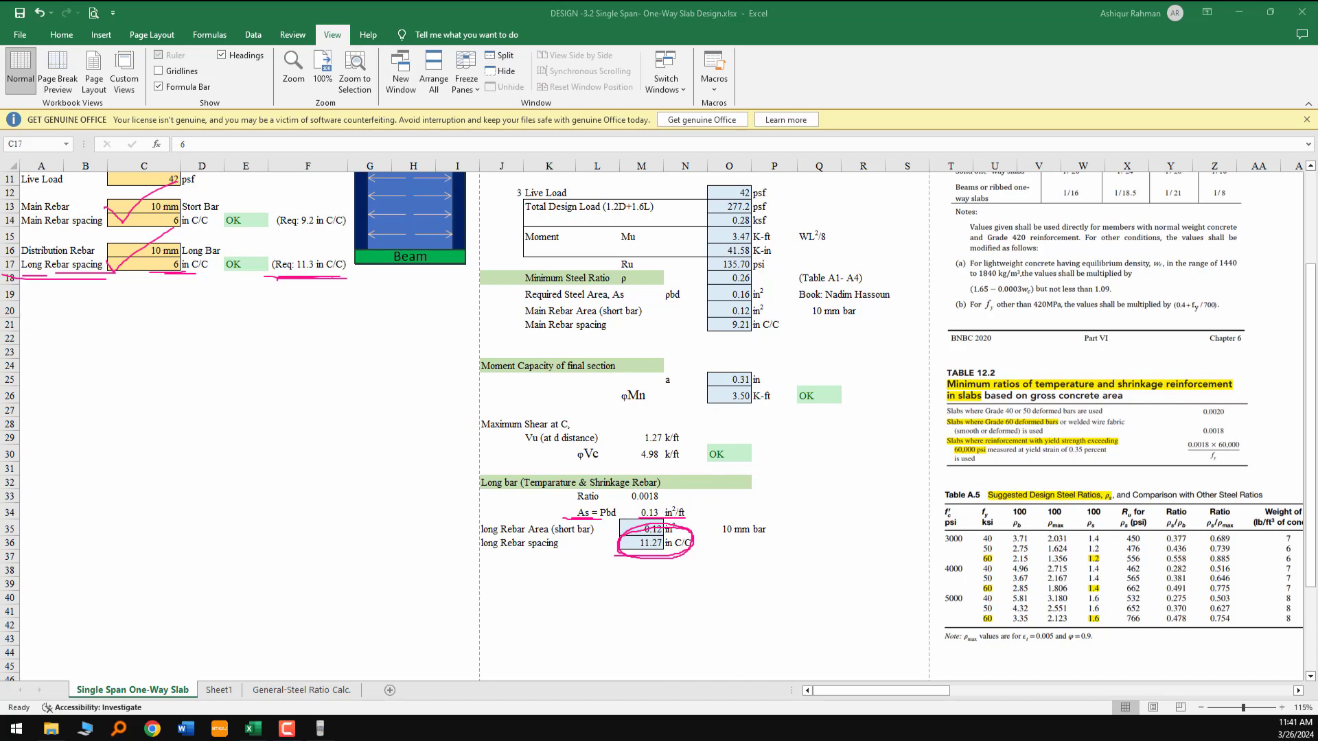
key(Escape)
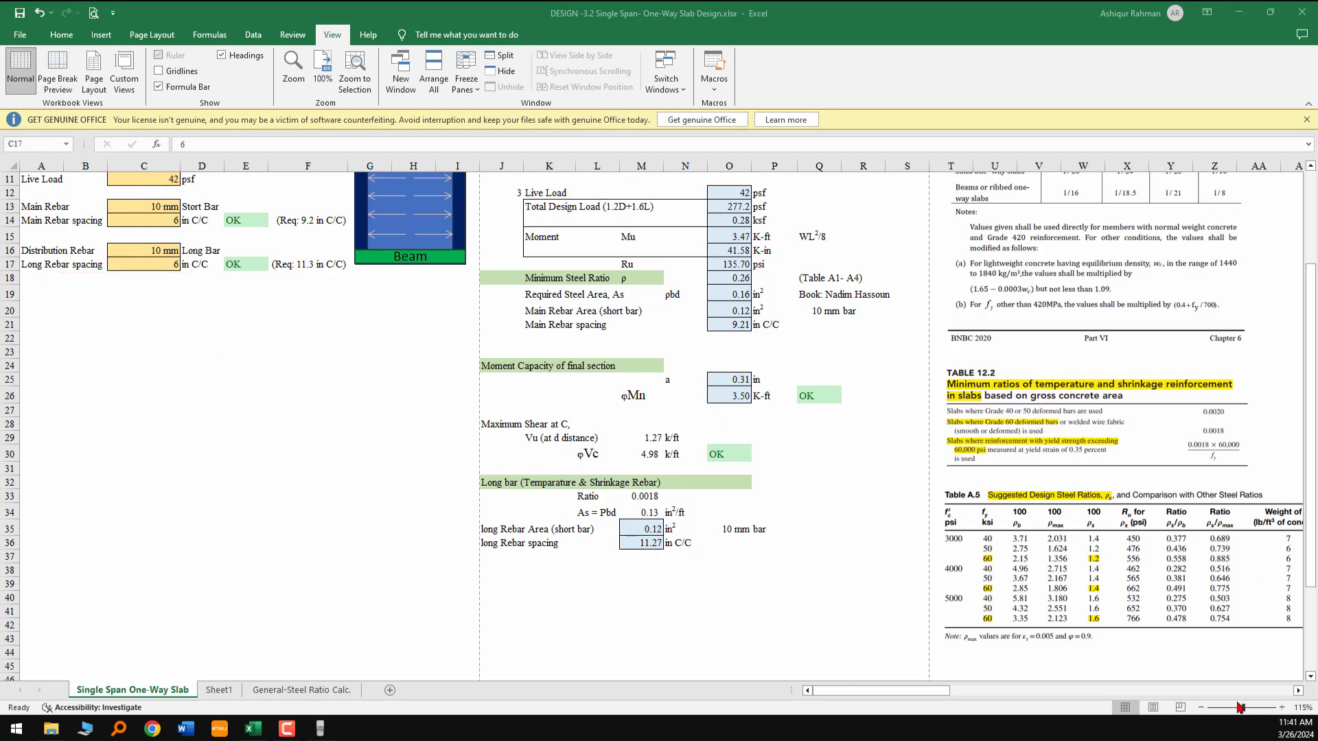
Review the reference pages on minimum thickness, ACI design limitations, Example 9.4 and design Tables A.1 to A.4
scroll(796, 595, right, 10)
scroll(796, 594, up, 4)
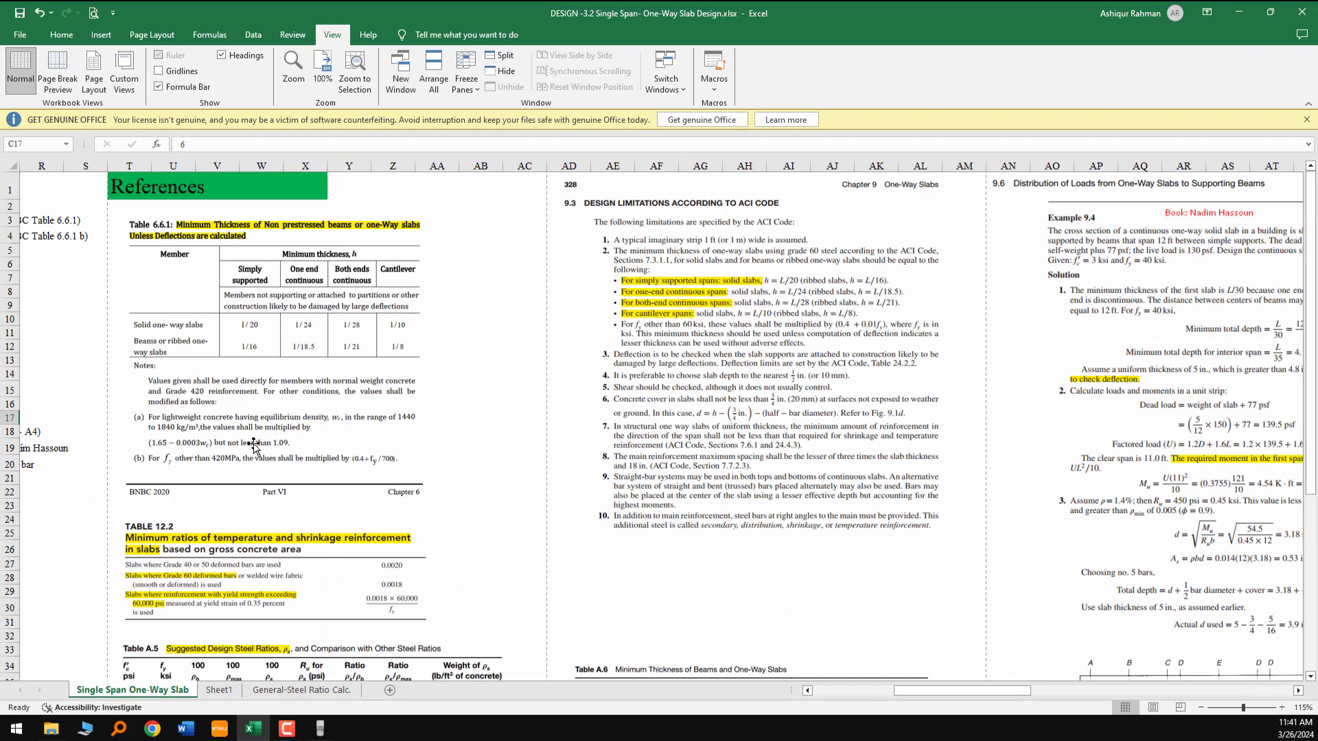
drag(954, 693, 1023, 695)
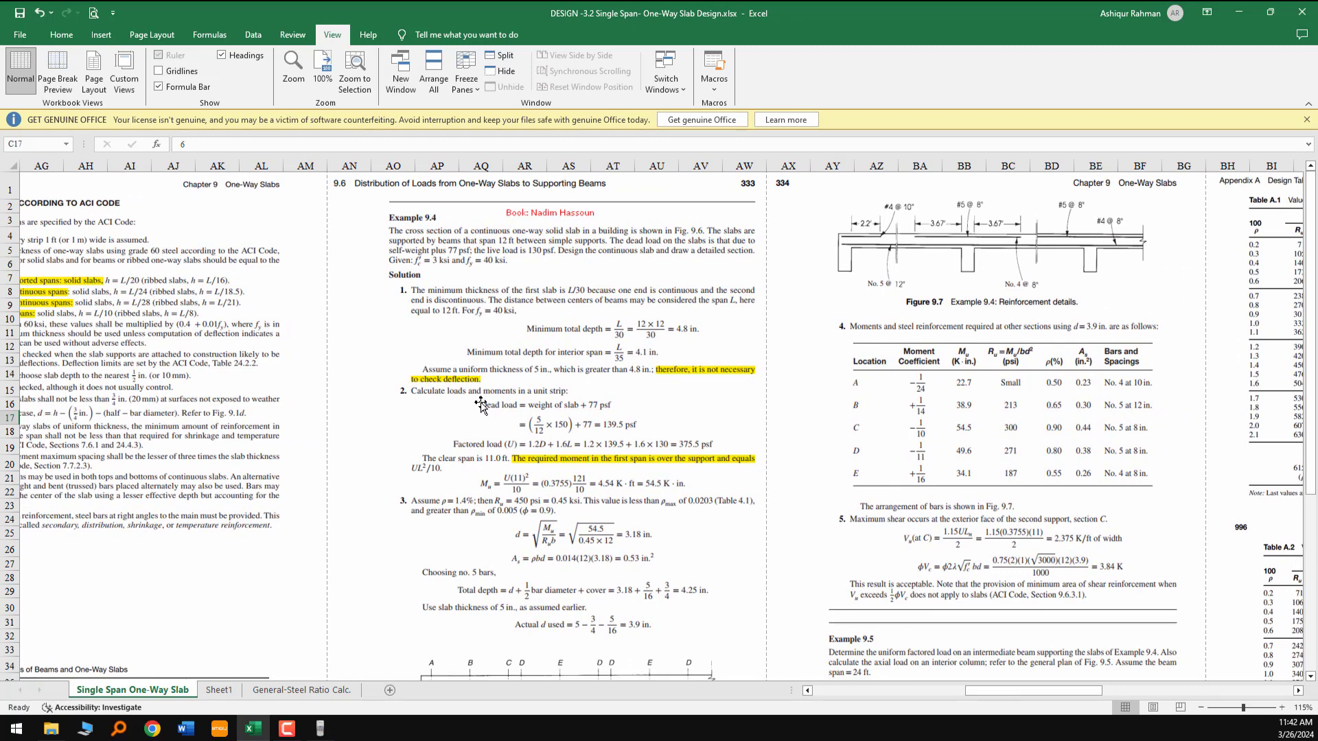
drag(1023, 691, 1113, 690)
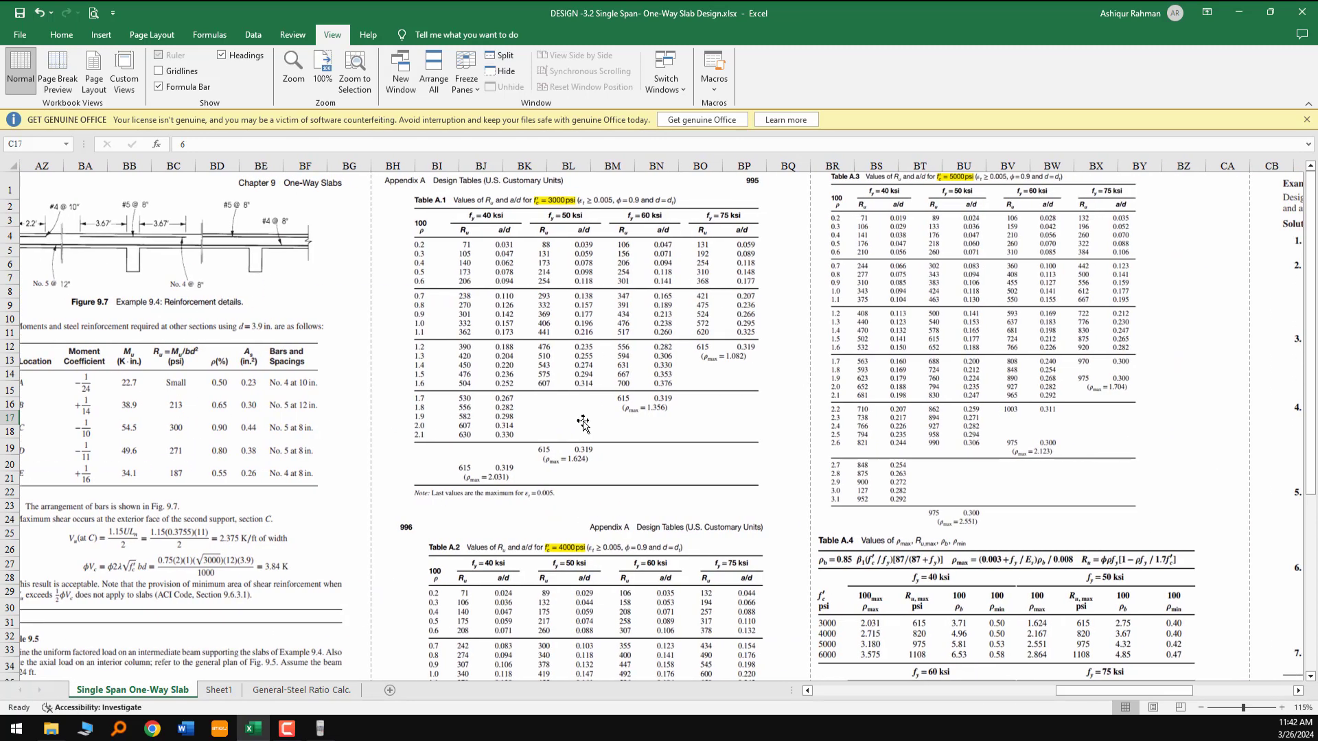
Return to the slab inputs and draw a pen check mark across the span diagram
drag(1089, 691, 863, 690)
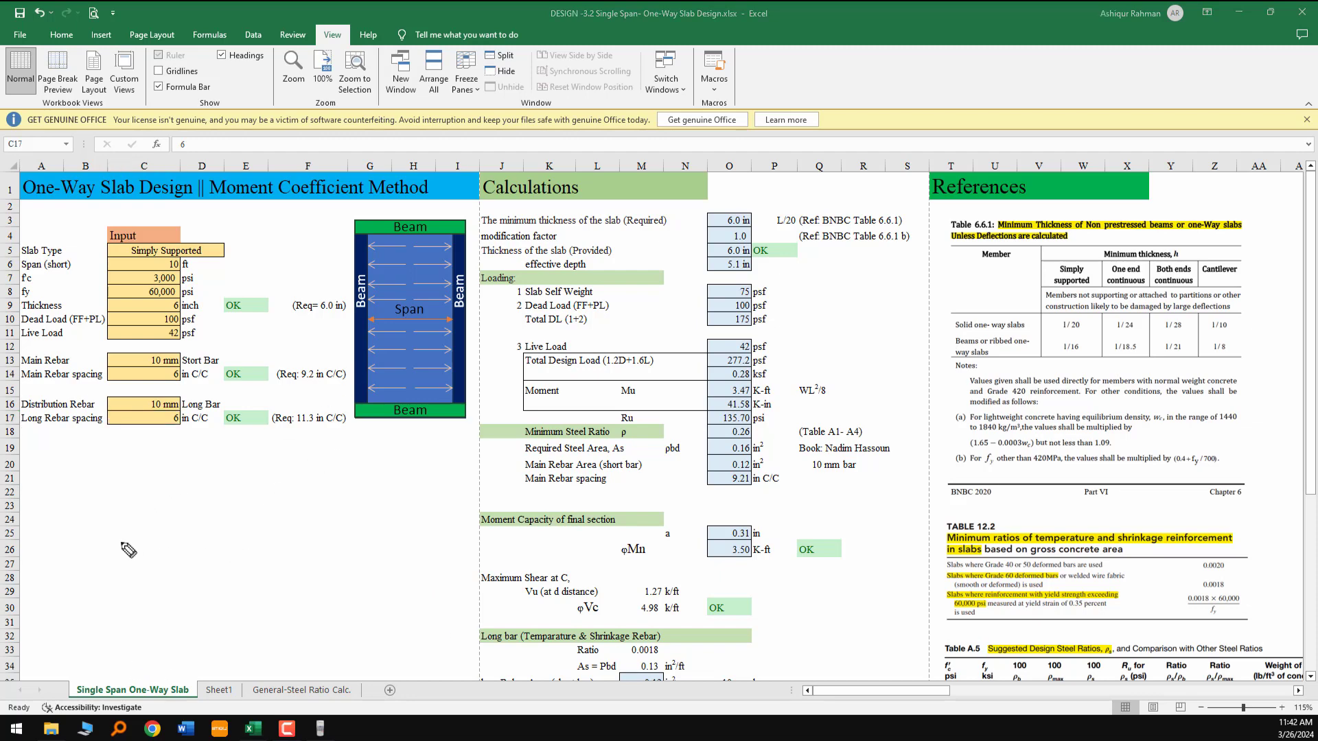
drag(320, 336, 405, 312)
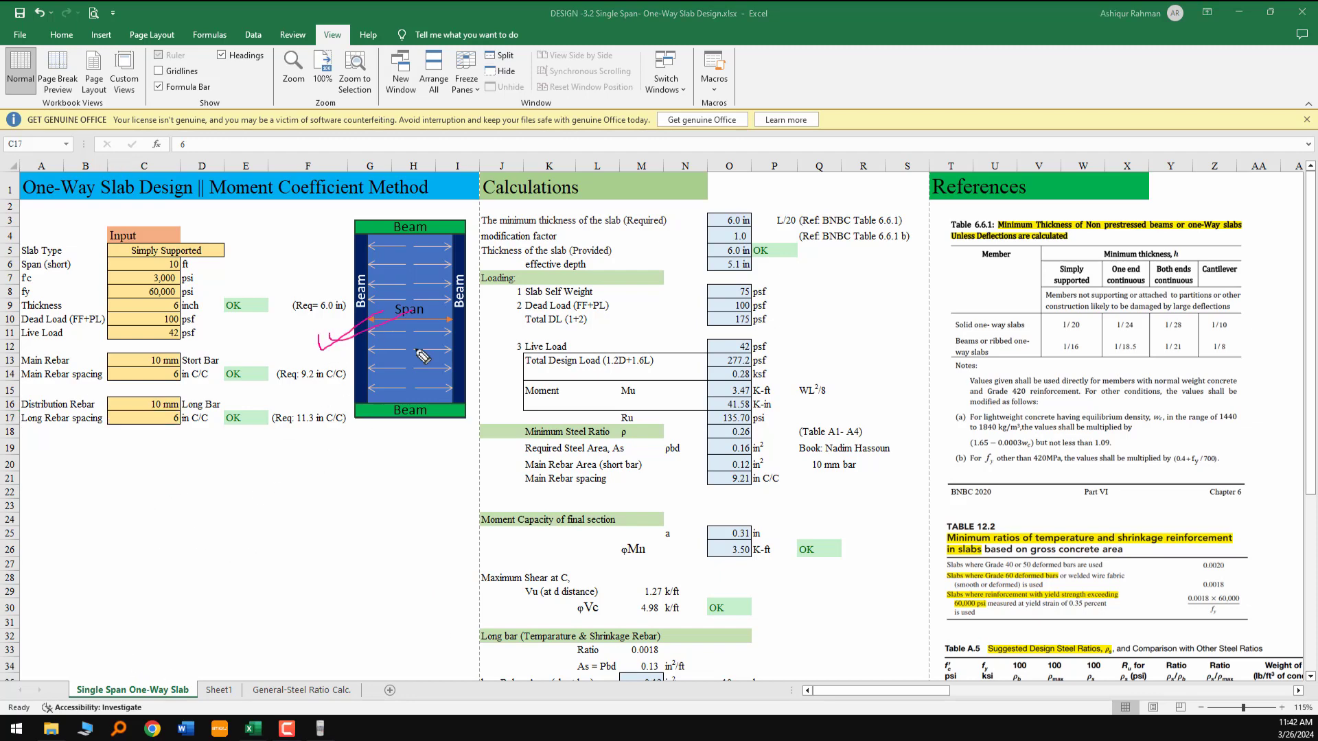